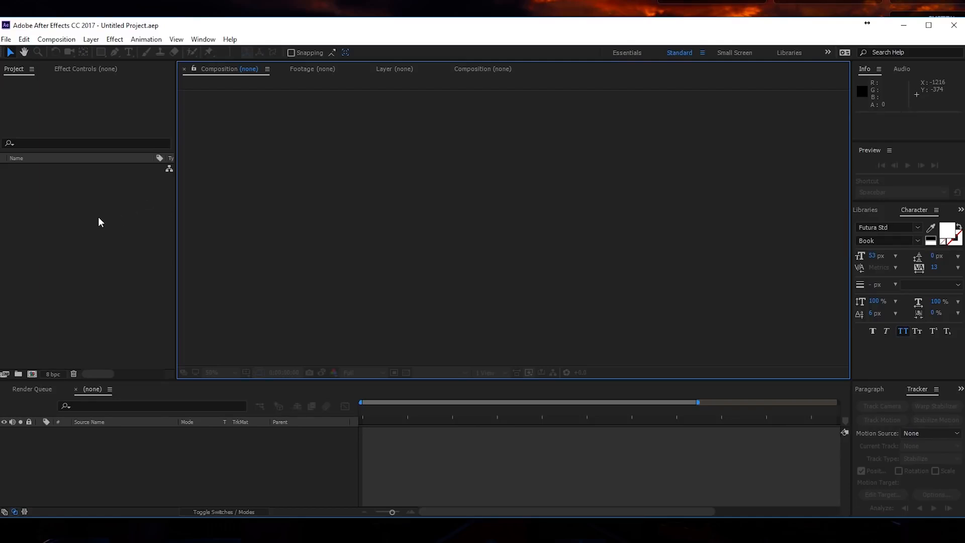
Create a 1920 × 1080, 24 fps composition named Main Comp and scale its preview to Fit up to 100%
left_click(57, 39)
left_click(76, 51)
type("Main Comp")
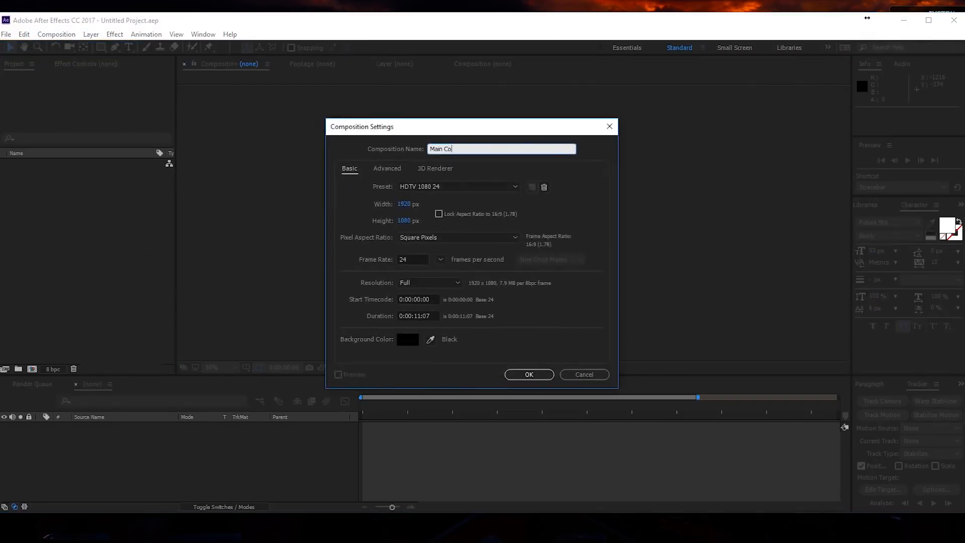
key("Return")
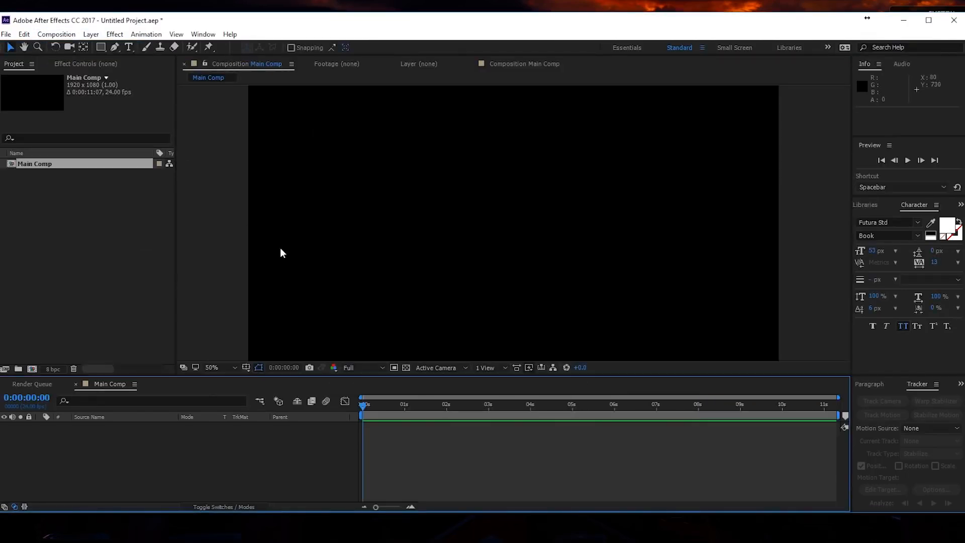
left_click(214, 367)
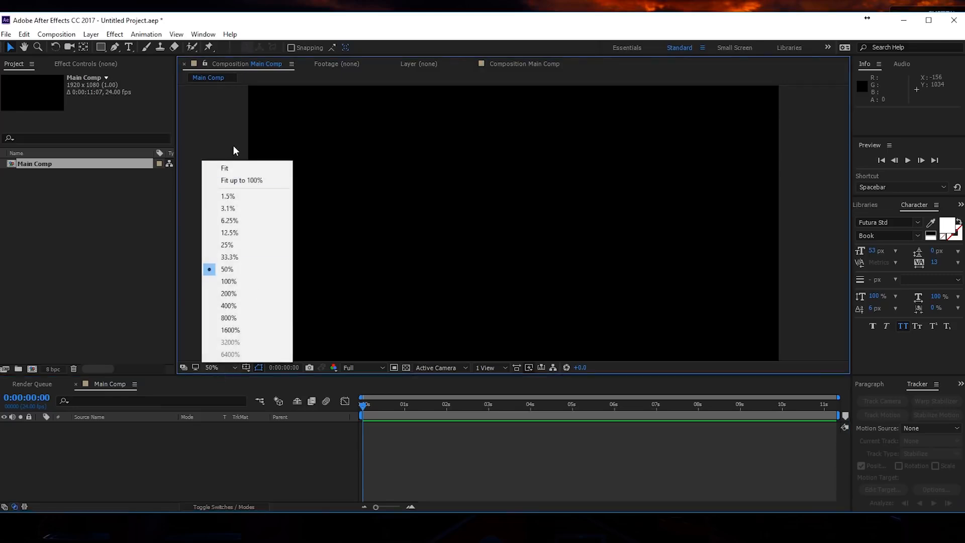
left_click(247, 181)
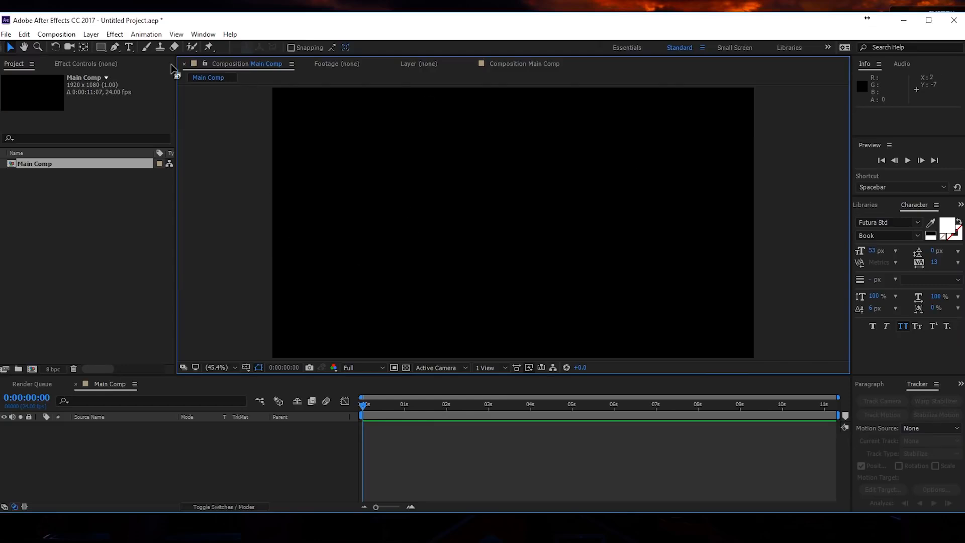
Activate the Rectangle tool with its fill set to None and its stroke colour to white FFFFFF
left_click(100, 47)
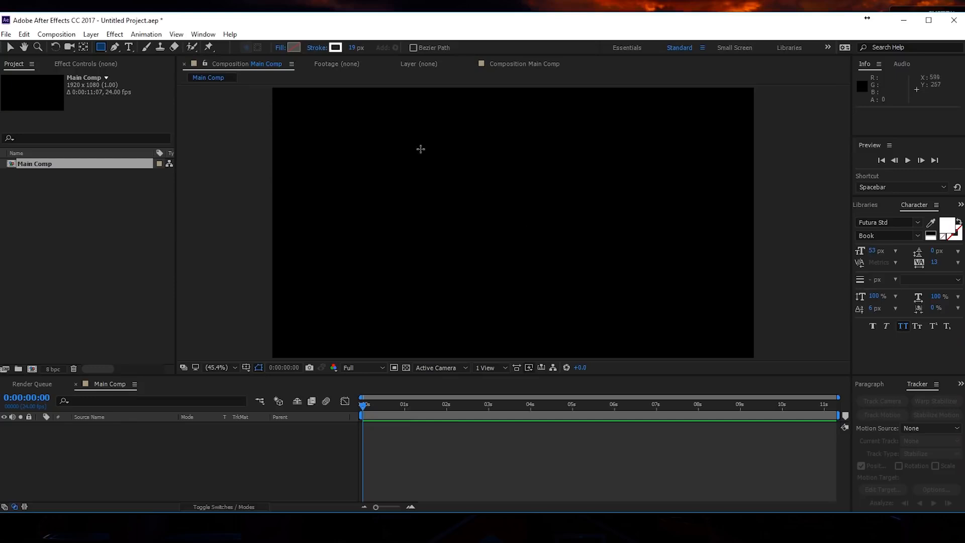
left_click(292, 48)
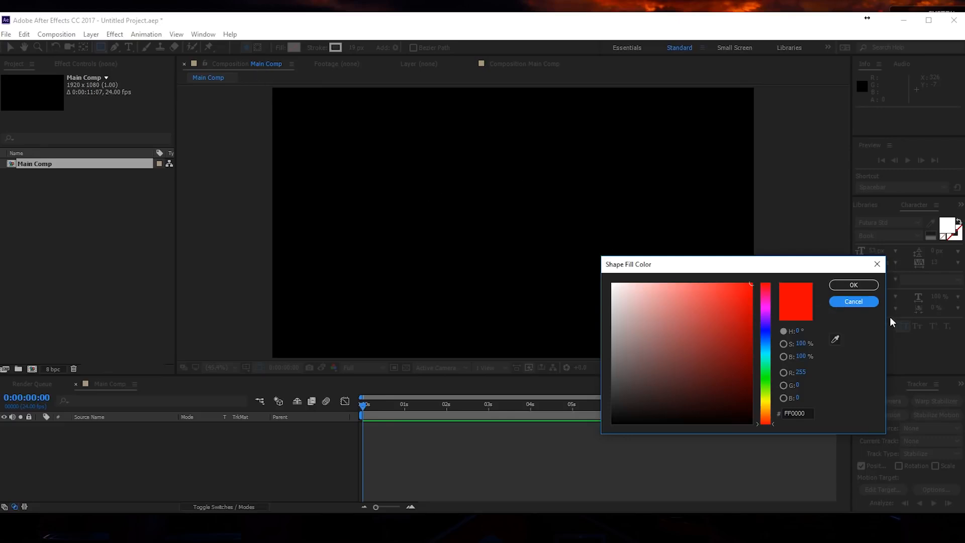
left_click(846, 302)
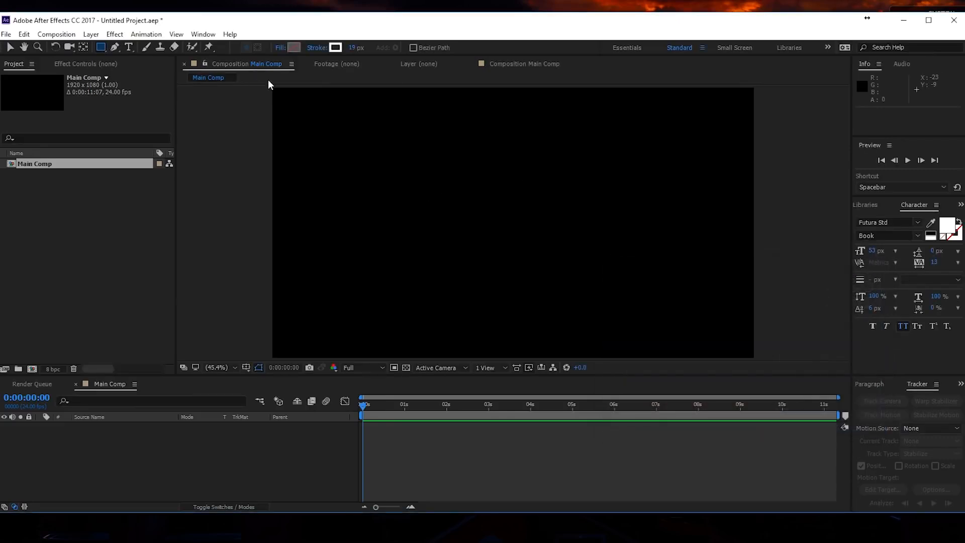
left_click(280, 47)
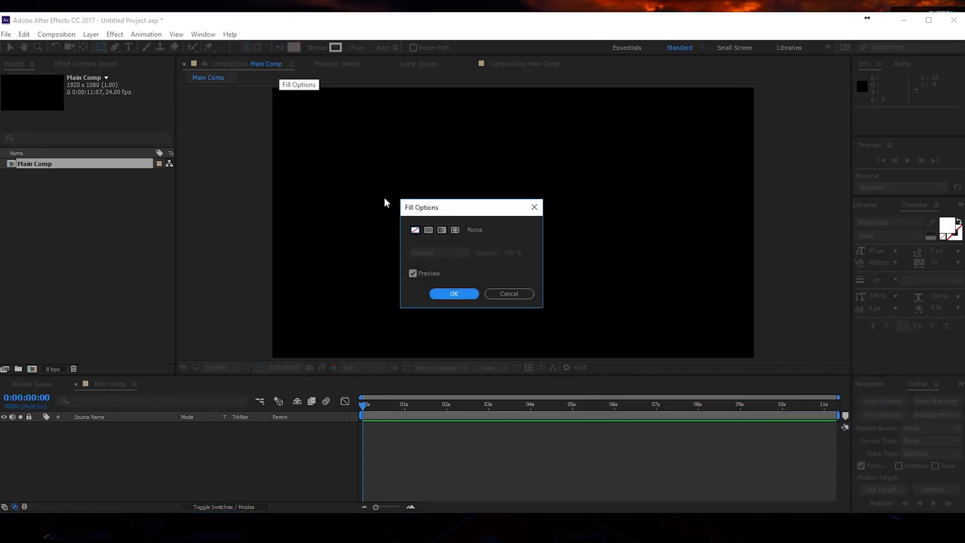
left_click(450, 296)
left_click(336, 48)
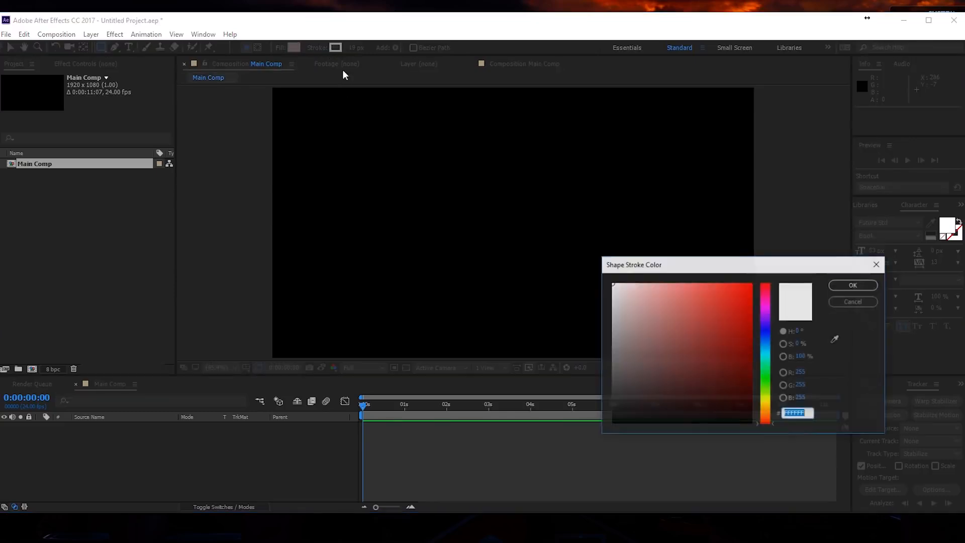
left_click(854, 285)
Enter a 10 px stroke width and draw a wide outlined rectangle about 1175 × 220 px around the composition's centre
left_click(355, 48)
type("10")
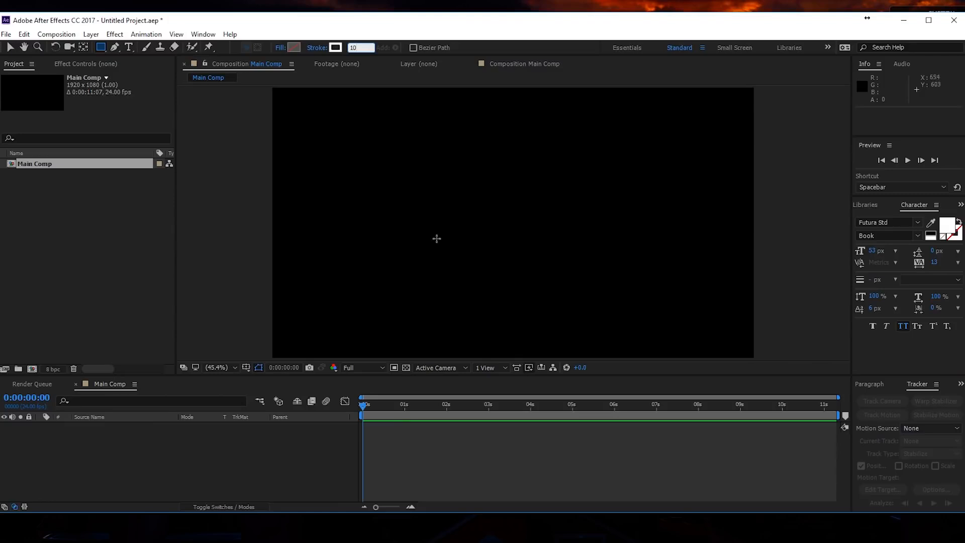
mouse_move(354, 174)
left_mouse_down()
mouse_move(471, 221)
mouse_move(605, 240)
mouse_move(649, 229)
mouse_move(614, 268)
mouse_move(663, 252)
left_mouse_up()
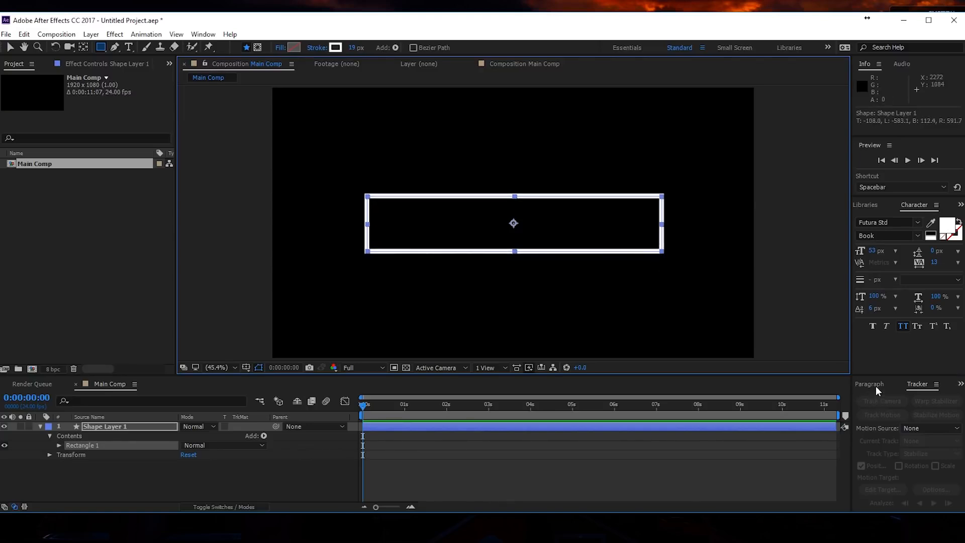
Centre the rectangle's layer horizontally and vertically in the composition with the Align options
left_click(861, 385)
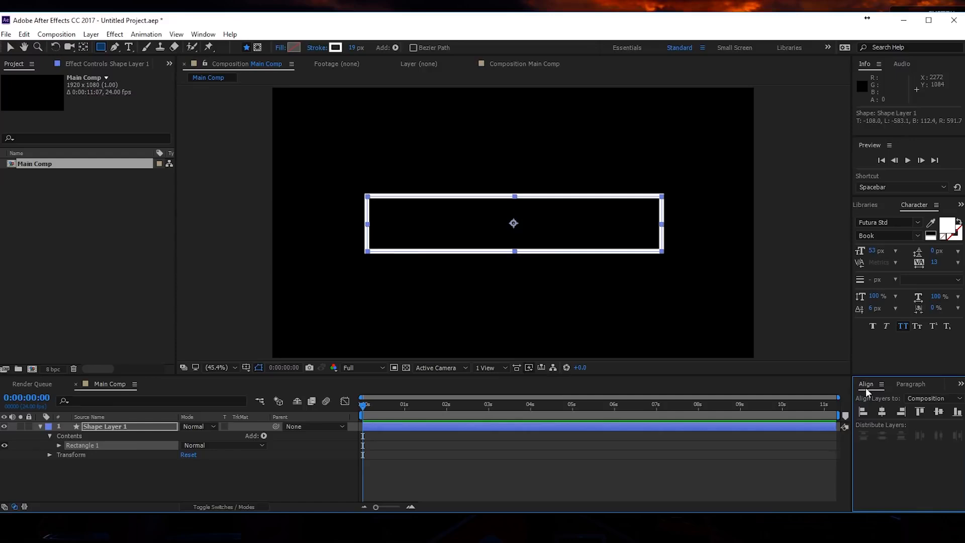
left_click(214, 36)
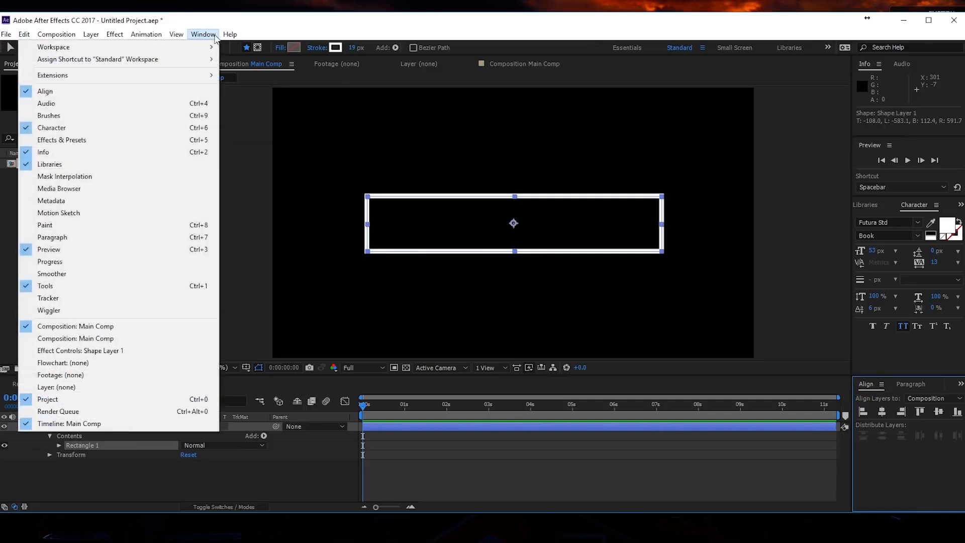
left_click(216, 36)
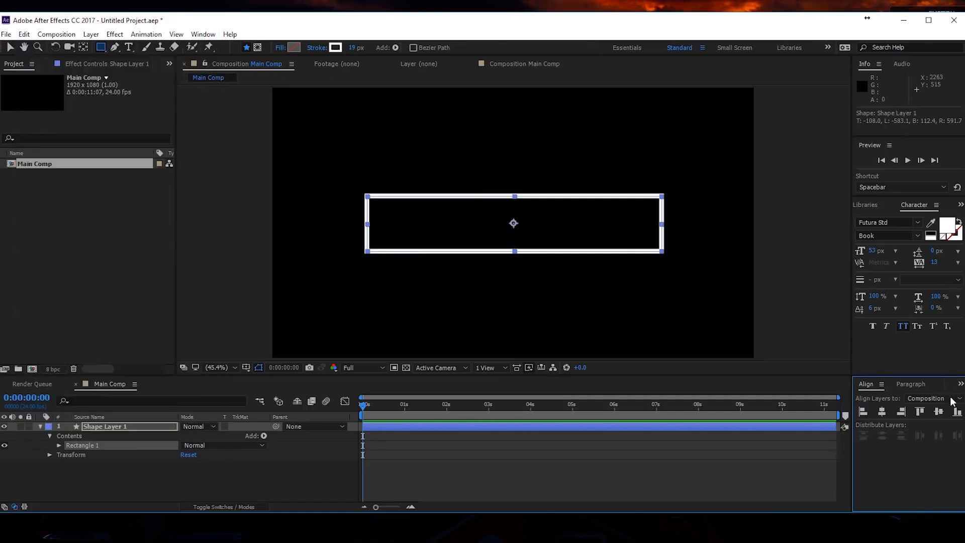
left_click(881, 411)
left_click(938, 412)
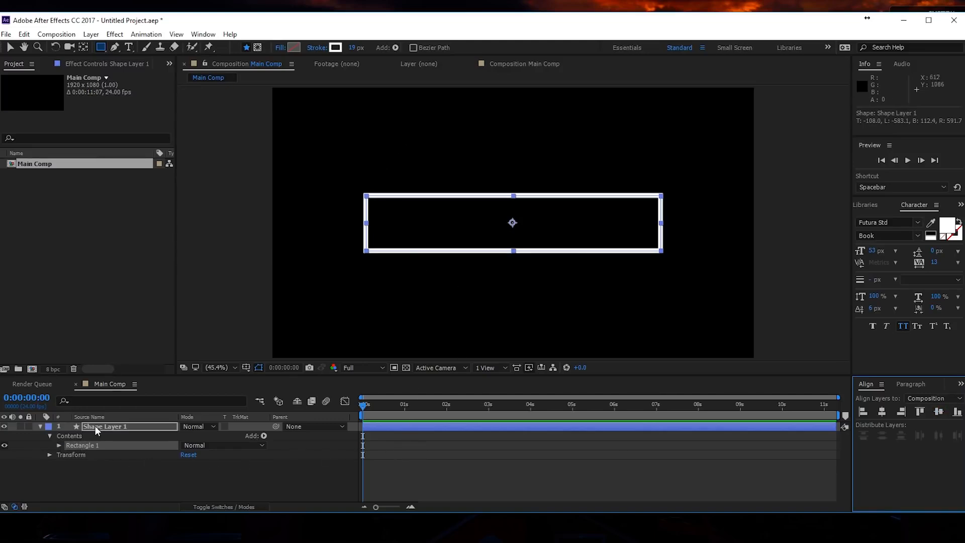
Enlarge the timeline area and examine Rectangle 1's path, stroke and transform properties in Shape Layer 1
left_click(41, 426)
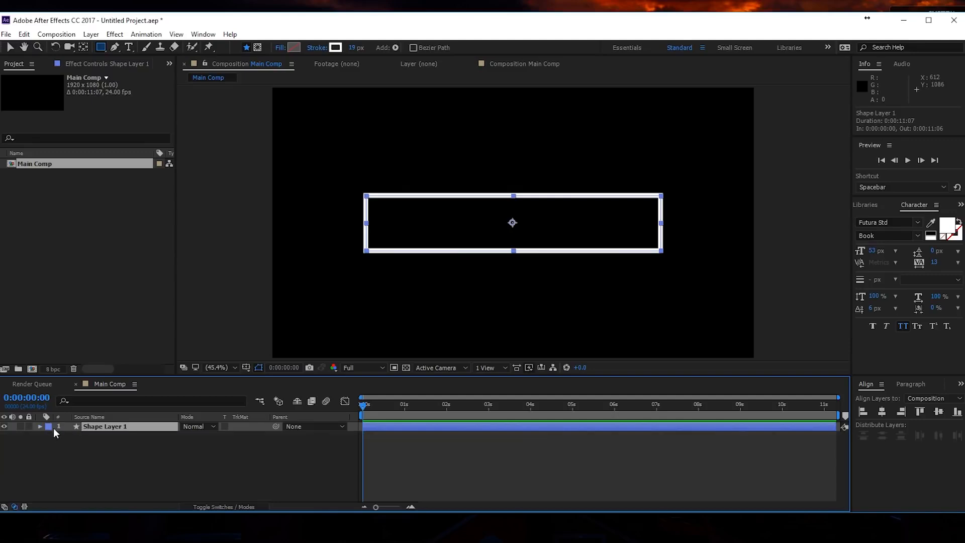
left_click(41, 427)
left_click(58, 446)
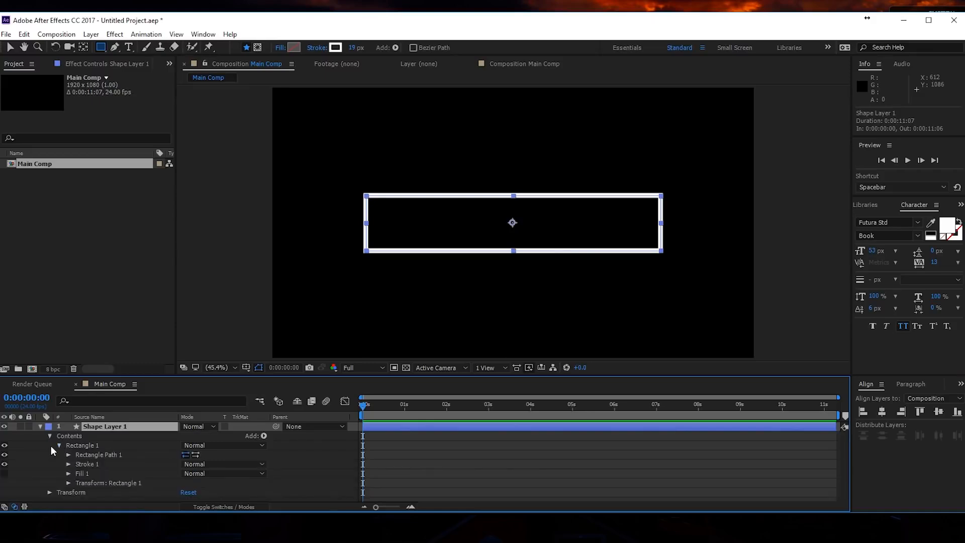
left_click(66, 482)
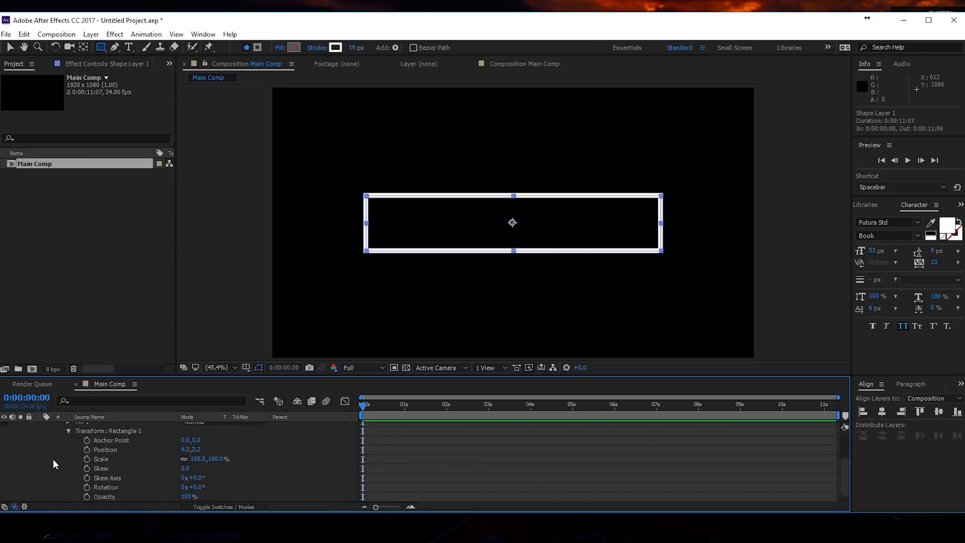
scroll(54, 456, "down", 1)
left_click_drag(132, 376, 145, 303)
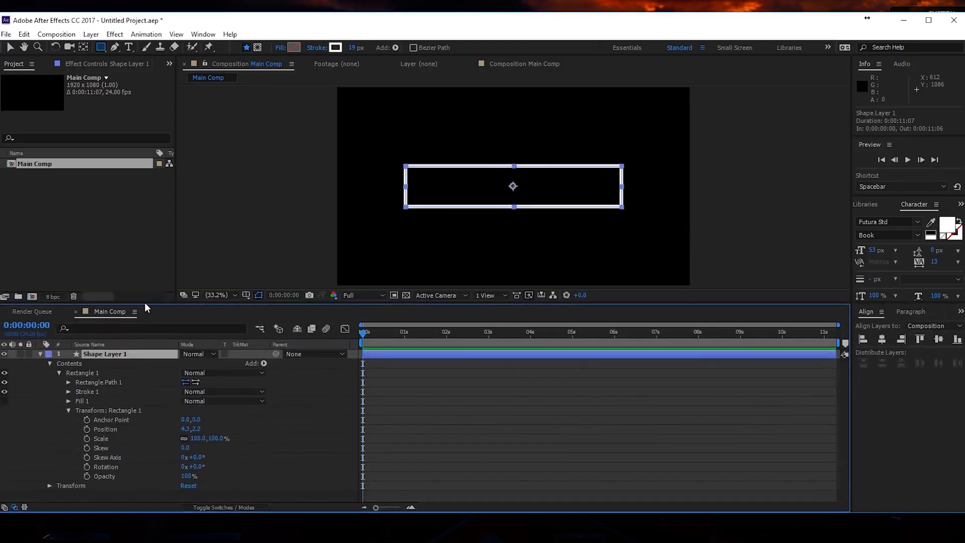
left_click(69, 384)
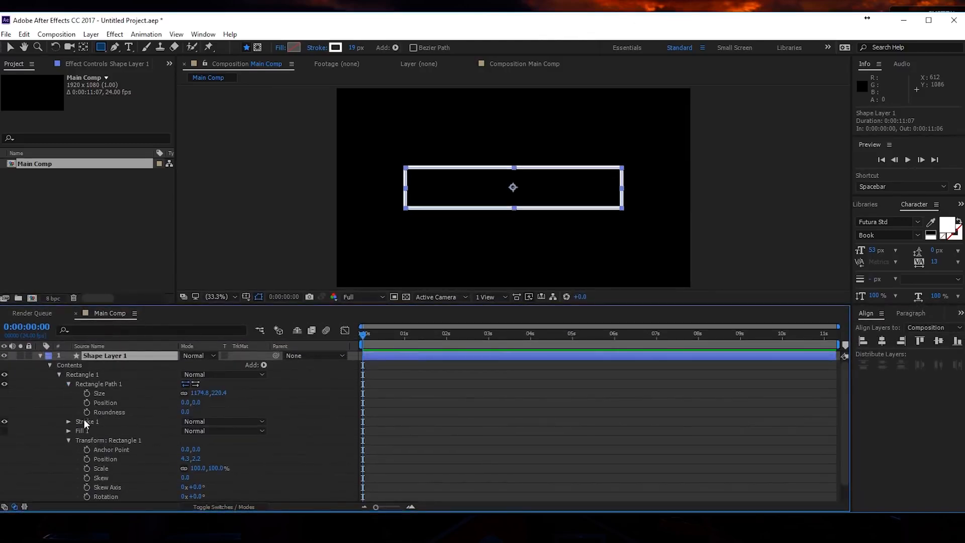
left_click(68, 422)
scroll(53, 426, "down", 3)
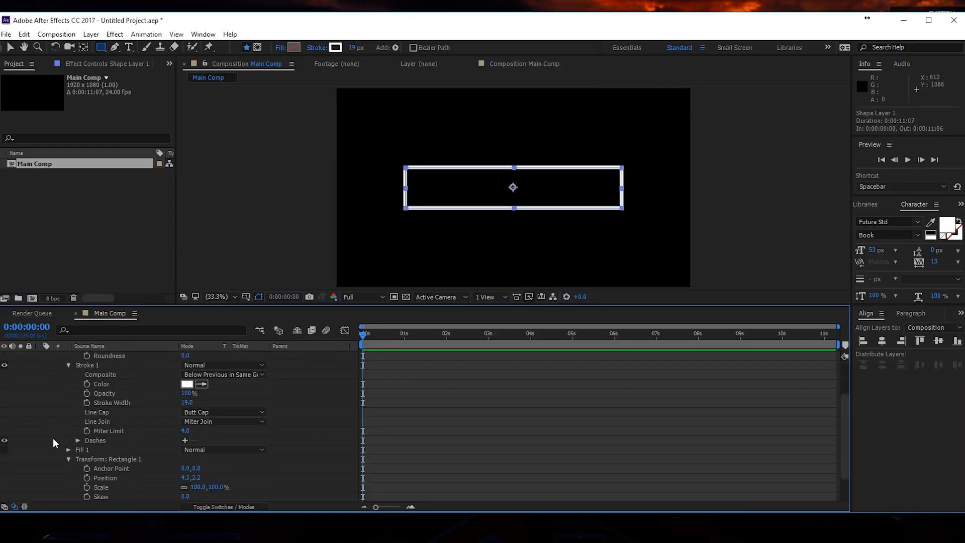
scroll(65, 439, "up", 3)
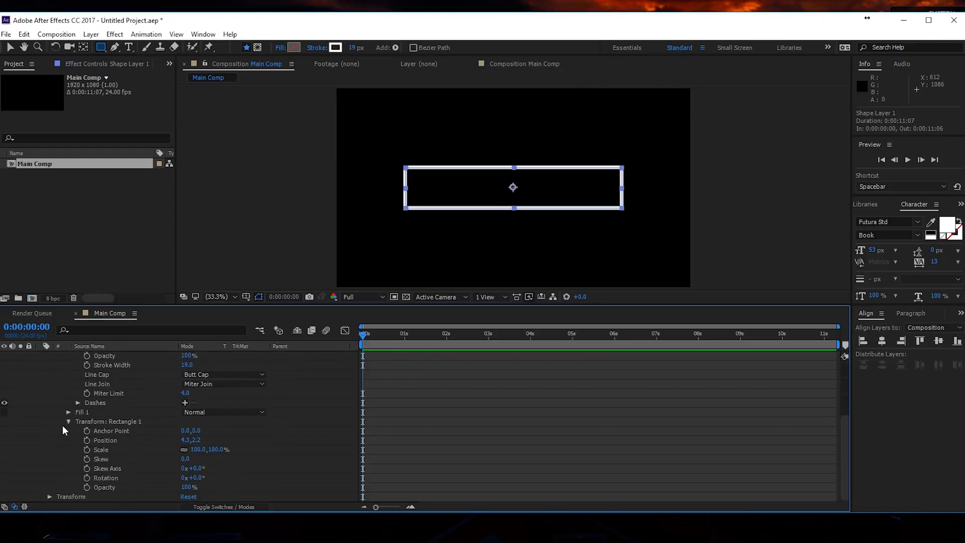
scroll(76, 462, "down", 2)
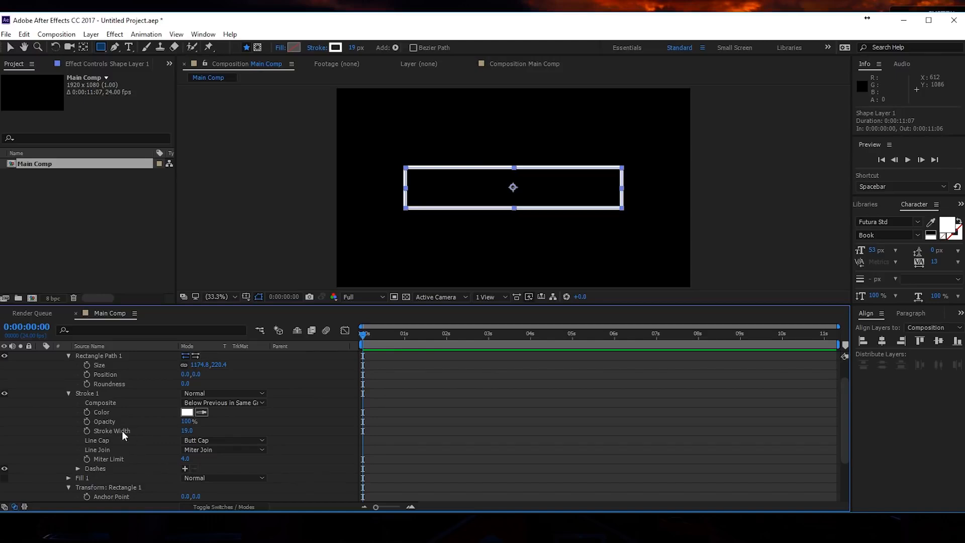
Try a stroke width of 10 on the rectangle, set it to 12 instead, and deselect the layer
left_click_drag(186, 430, 183, 427)
left_click(186, 431)
type("10")
key("Return")
left_click(185, 432)
type("12")
key("Return")
left_click(218, 429)
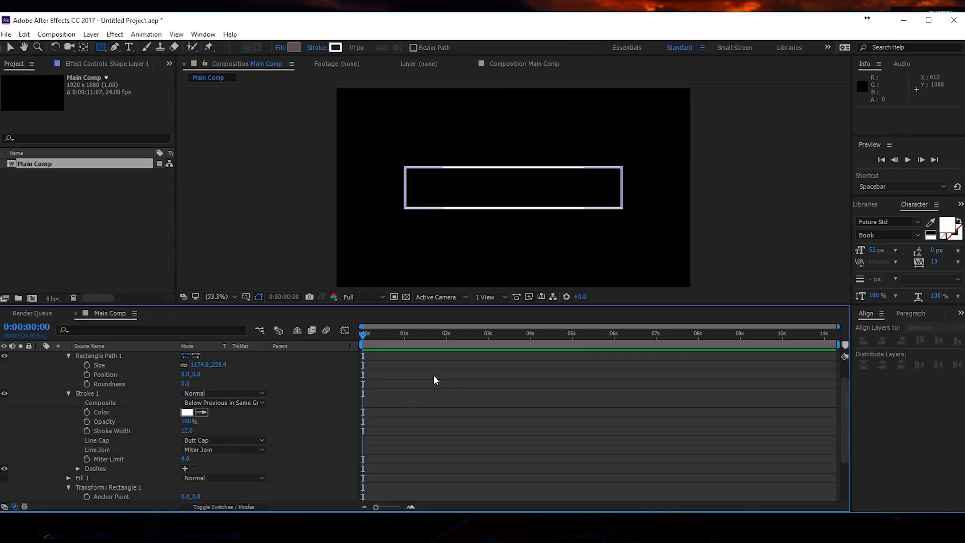
Add Trim Paths to the contents of Shape Layer 1 and expand its properties
scroll(407, 381, "up", 2)
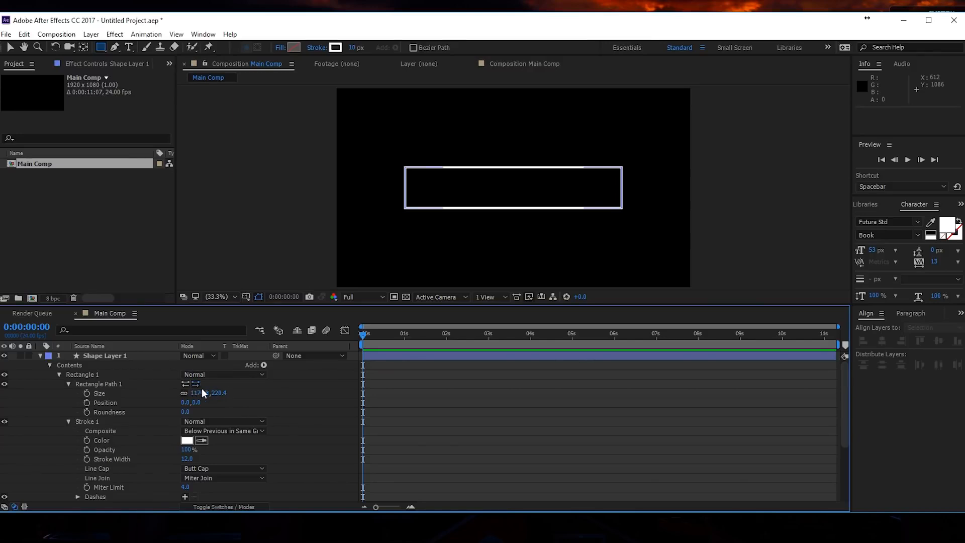
left_click(263, 365)
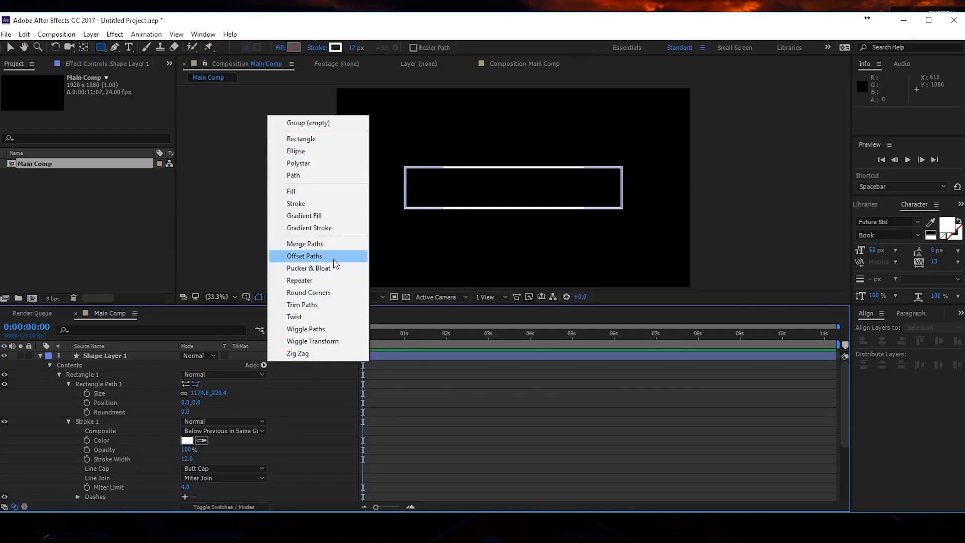
left_click(302, 305)
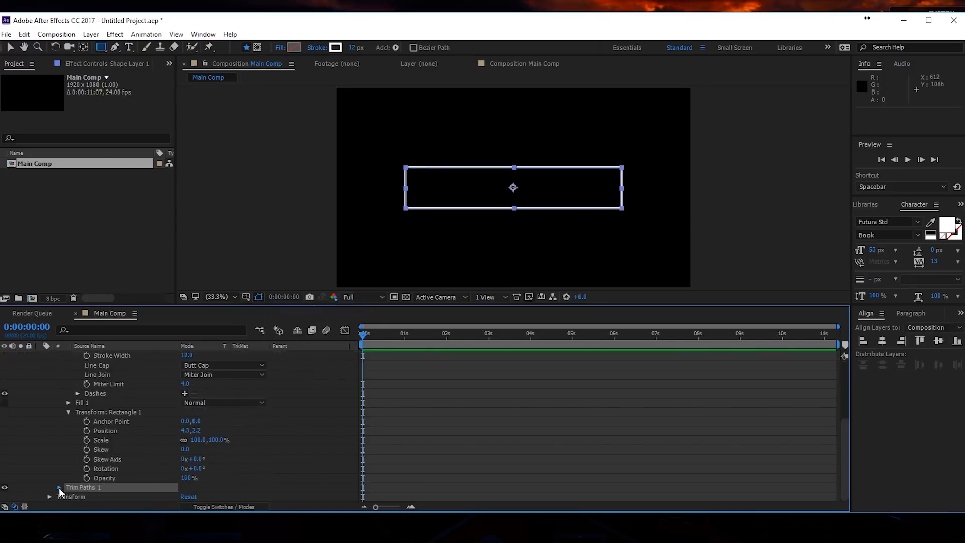
left_click(59, 487)
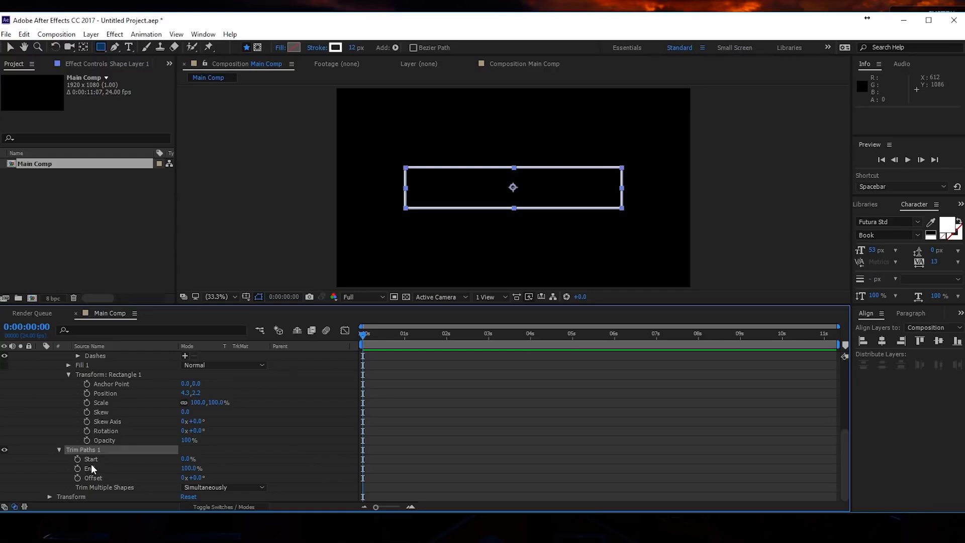
Keyframe the Trim Paths Start value from 100% at 0 s to 0% at about 2 s and preview the animation
left_click_drag(186, 459, 281, 458)
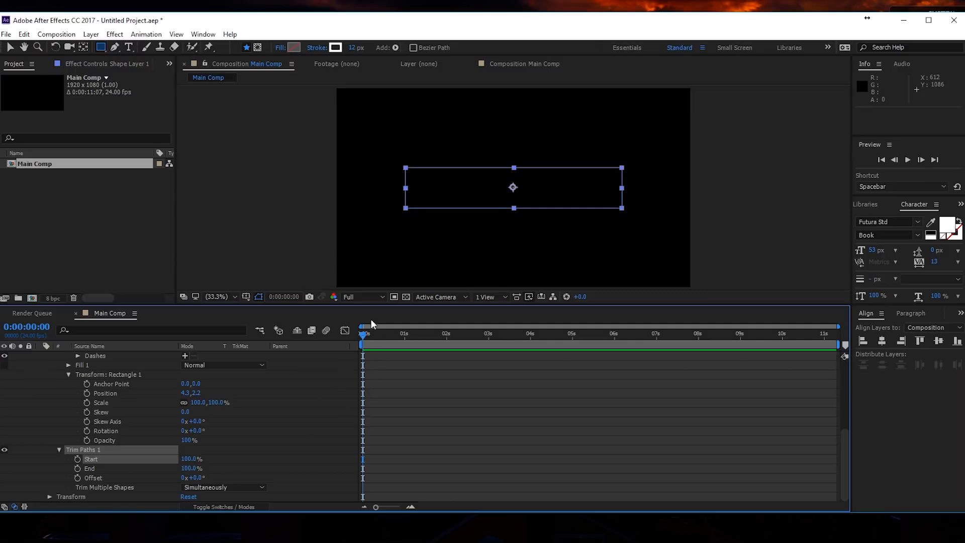
left_click(77, 459)
left_click_drag(398, 335, 445, 336)
left_click(188, 458)
type("0")
key("Return")
left_click(541, 391)
key("space")
left_click(448, 335)
Apply Easy Ease to both Start keyframes of the Trim Paths
left_click_drag(501, 429, 309, 471)
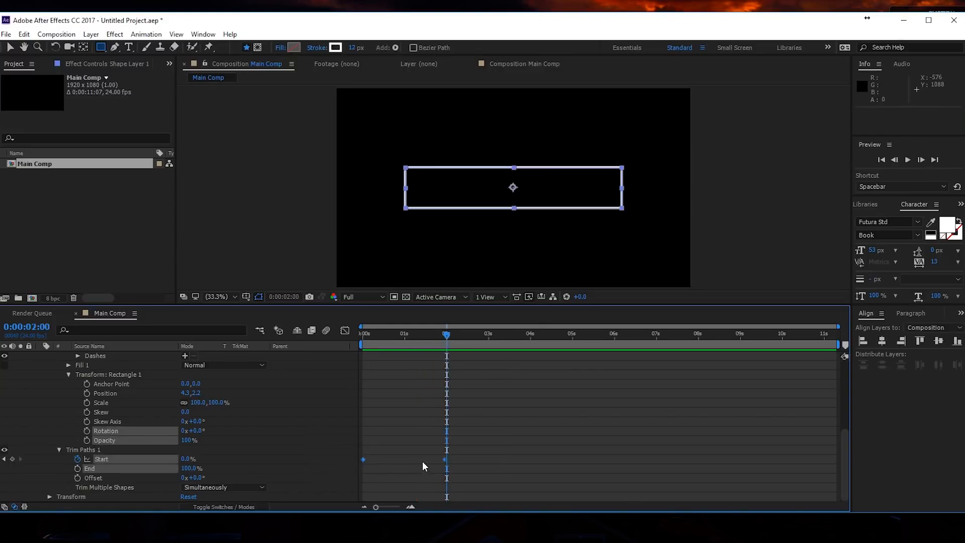
right_click(445, 460)
mouse_move(498, 451)
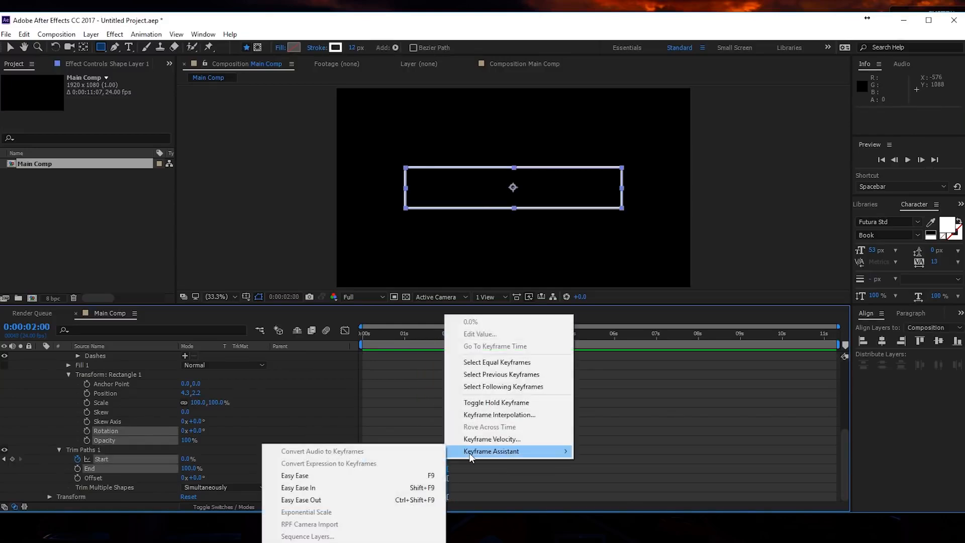
left_click(314, 477)
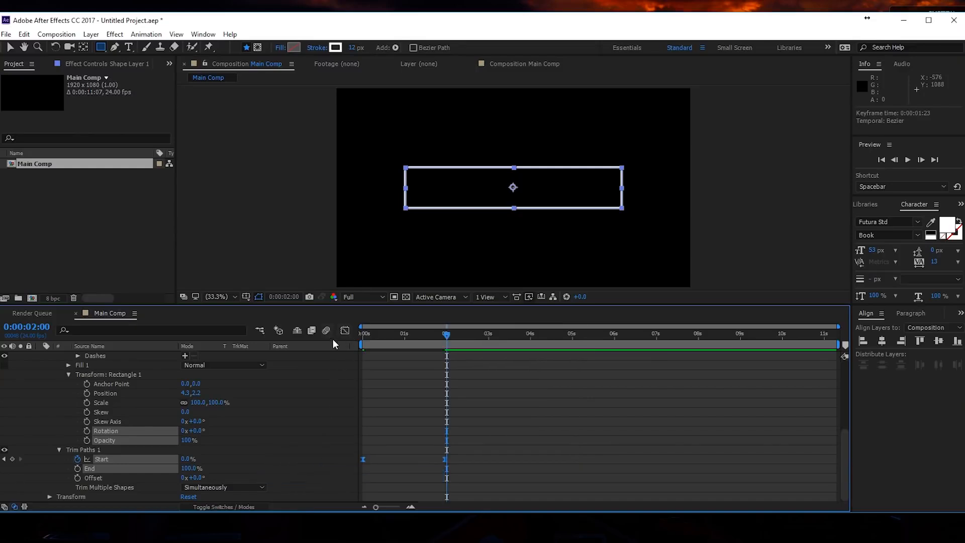
Show the Start animation in the Graph Editor and switch it to the speed graph
left_click(345, 330)
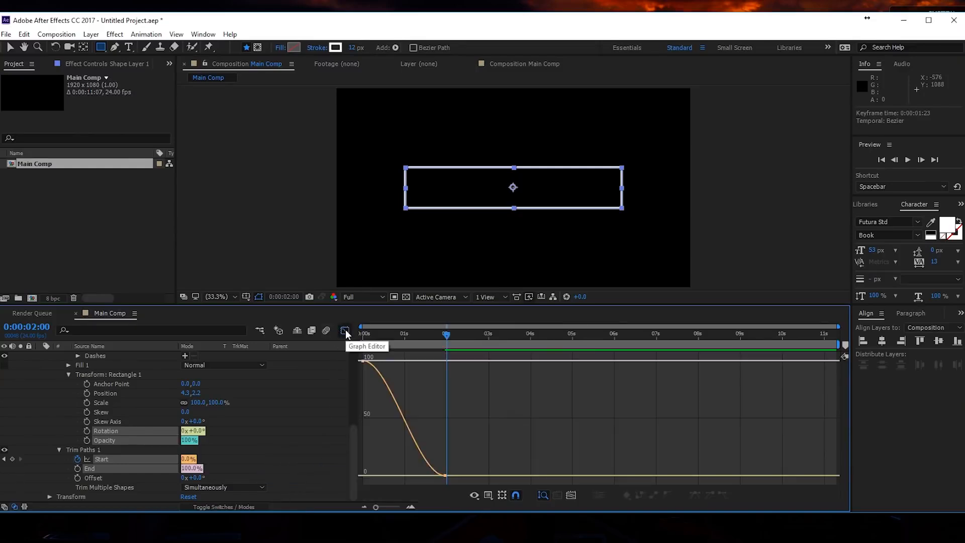
right_click(379, 386)
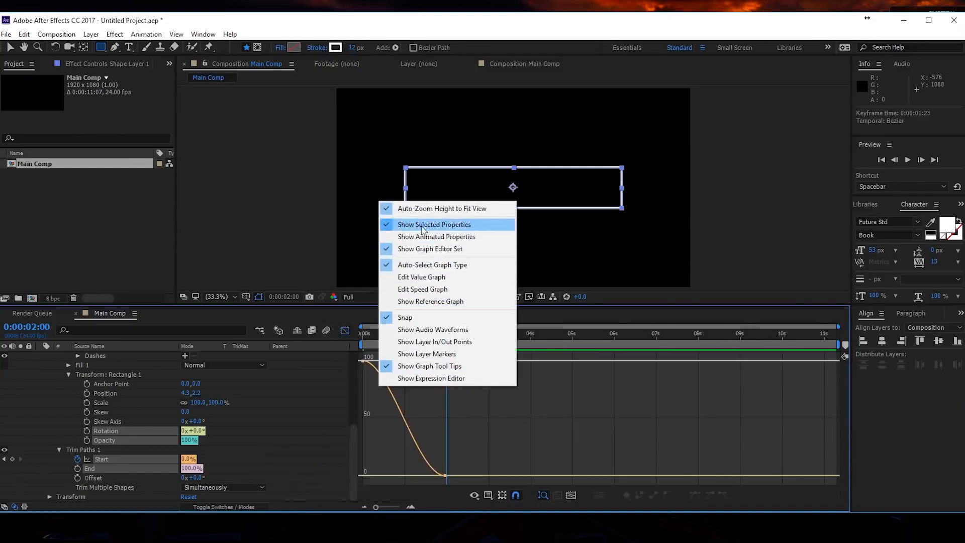
left_click(416, 289)
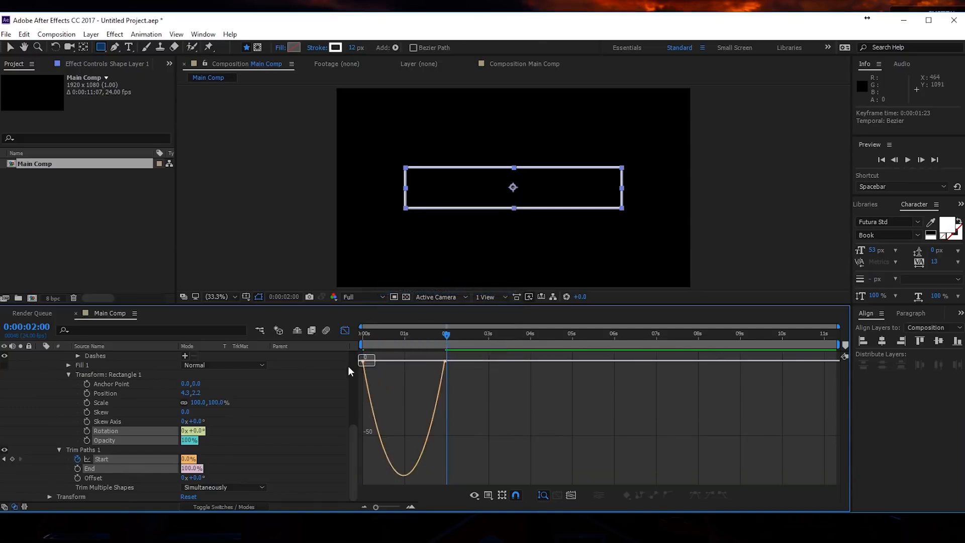
Reshape the Start speed graph so the speed peaks early, before 1 s, and eases out slowly, and preview the animation
mouse_move(374, 360)
left_mouse_down()
mouse_move(431, 361)
mouse_move(387, 358)
left_mouse_up()
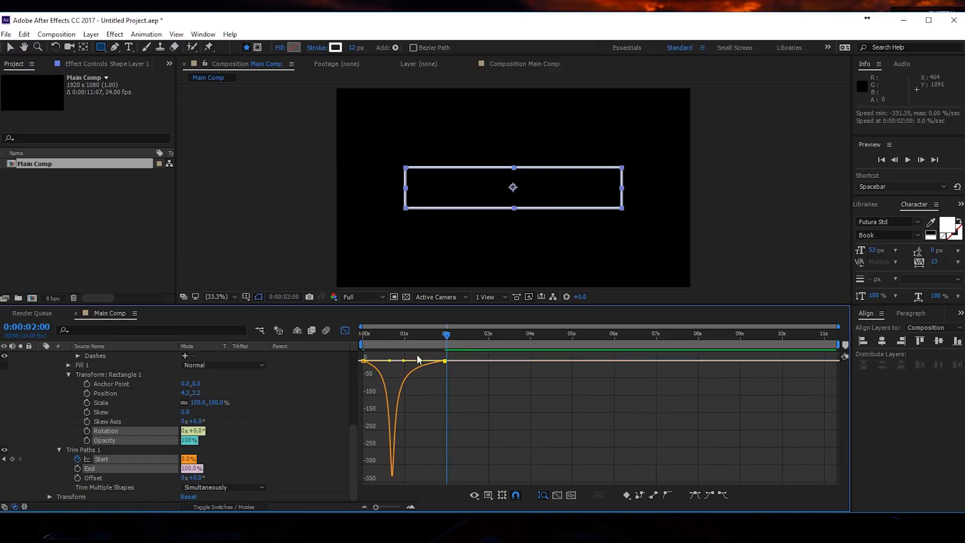
key("space")
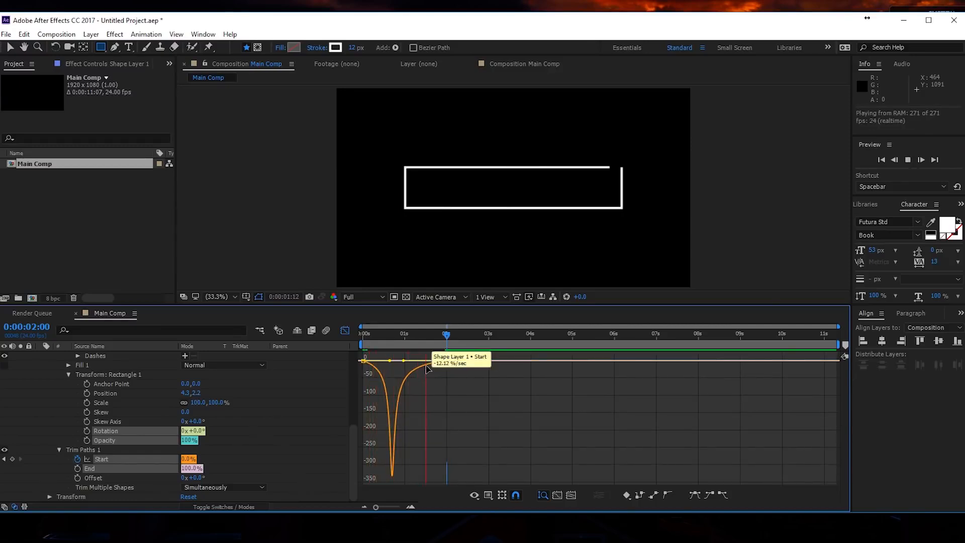
key("space")
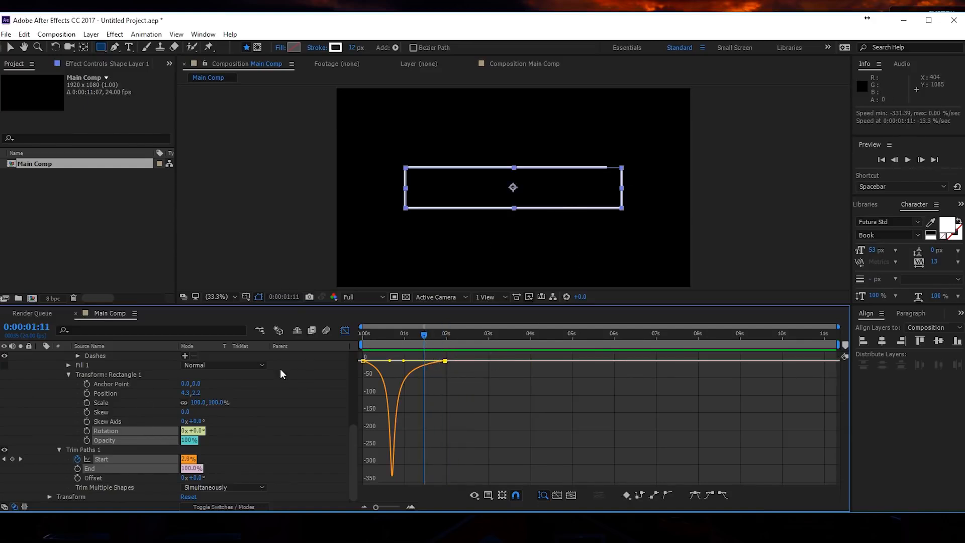
Keyframe the Trim Paths Offset from -58° at 0 s to a more negative angle at 5 s
mouse_move(186, 478)
left_mouse_down()
mouse_move(192, 471)
mouse_move(151, 471)
left_mouse_up()
left_click_drag(405, 334, 355, 333)
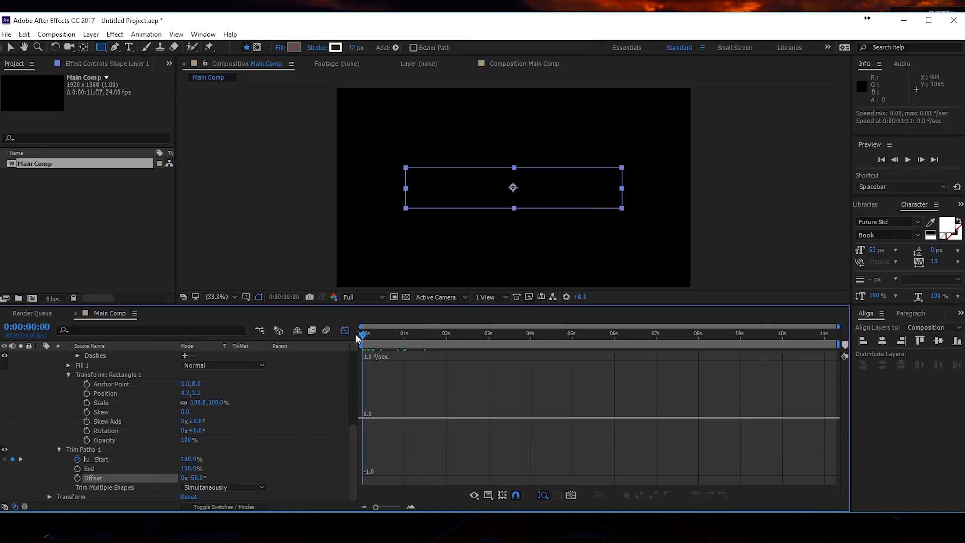
left_click(78, 478)
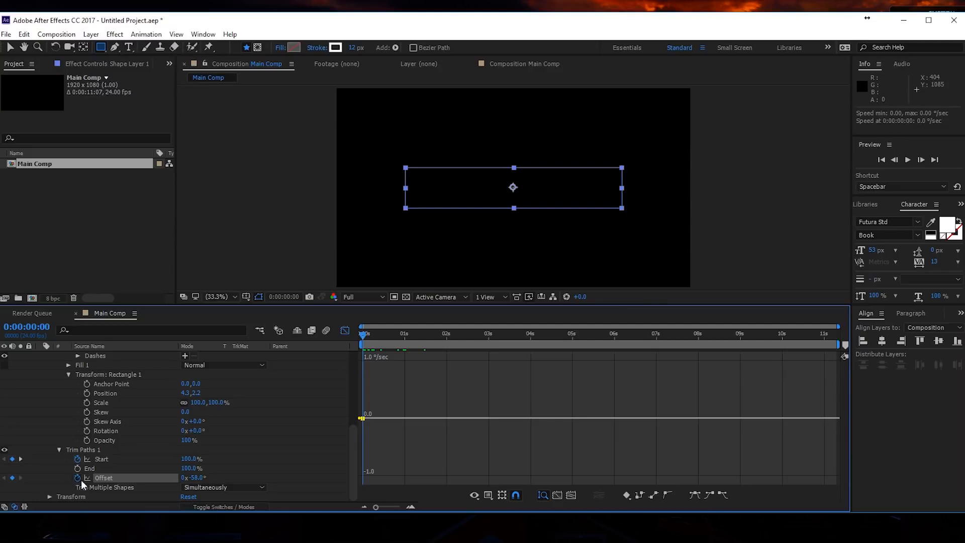
mouse_move(362, 336)
left_mouse_down()
mouse_move(440, 338)
mouse_move(572, 373)
left_mouse_up()
left_click_drag(200, 482, 212, 479)
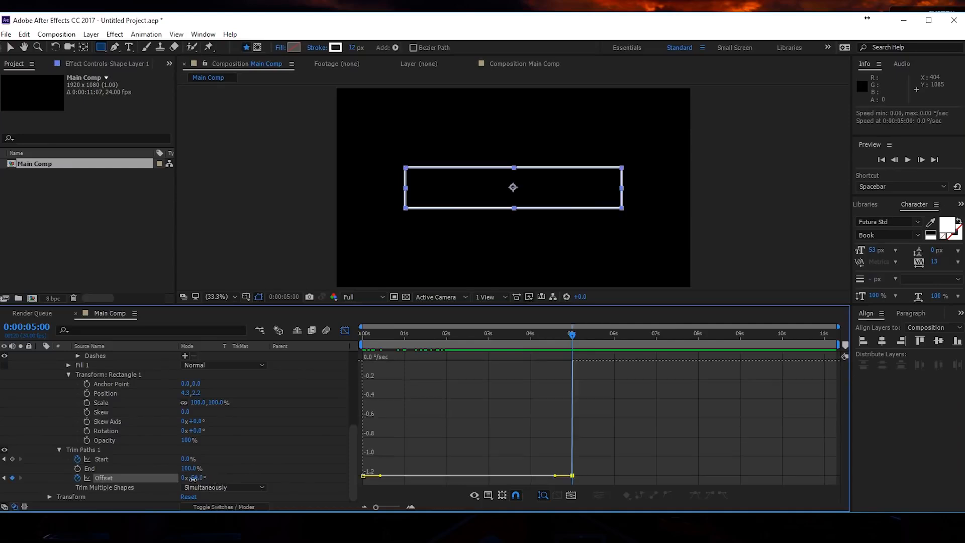
Collapse the properties of Shape Layer 1, close the Graph Editor and preview the rectangle animation
mouse_move(566, 334)
left_mouse_down()
mouse_move(380, 352)
mouse_move(460, 351)
left_mouse_up()
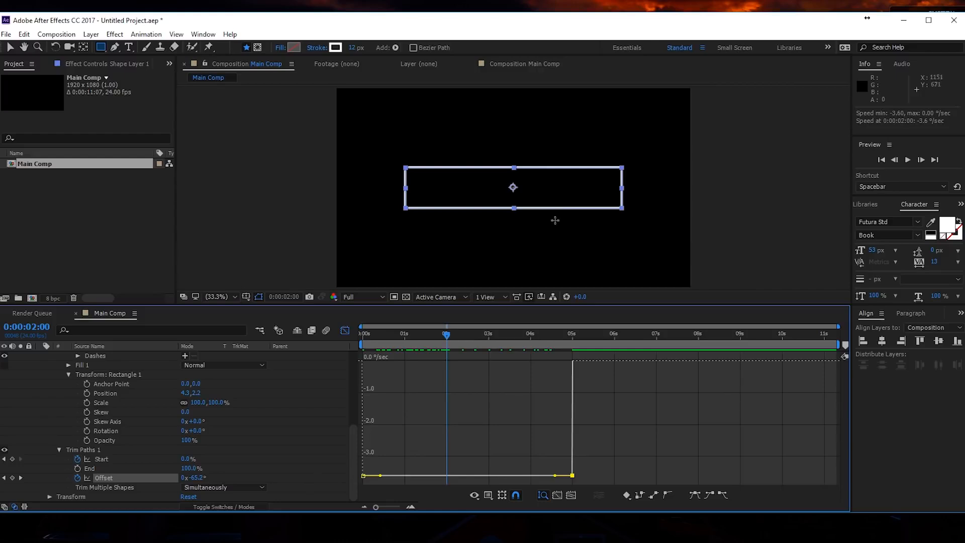
left_click(482, 375)
scroll(102, 385, "up", 5)
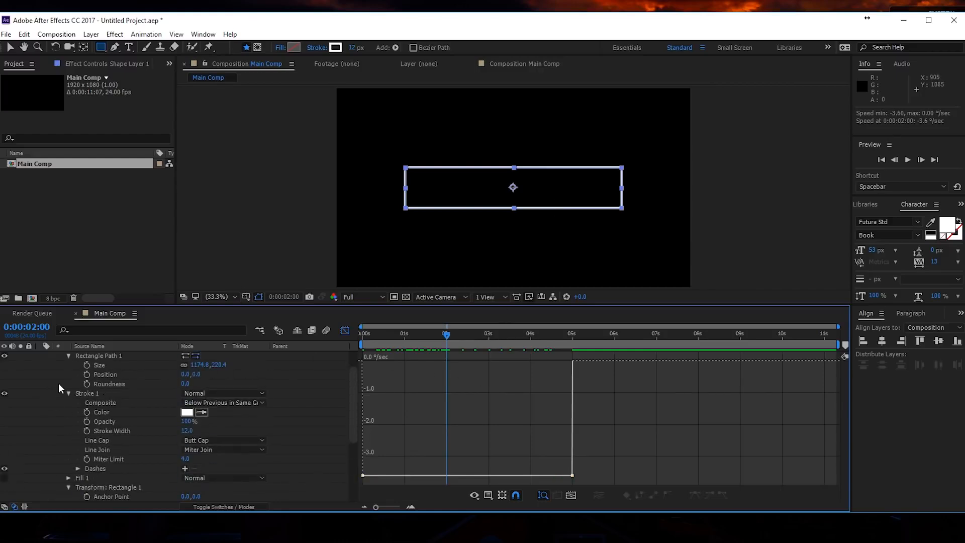
left_click(41, 355)
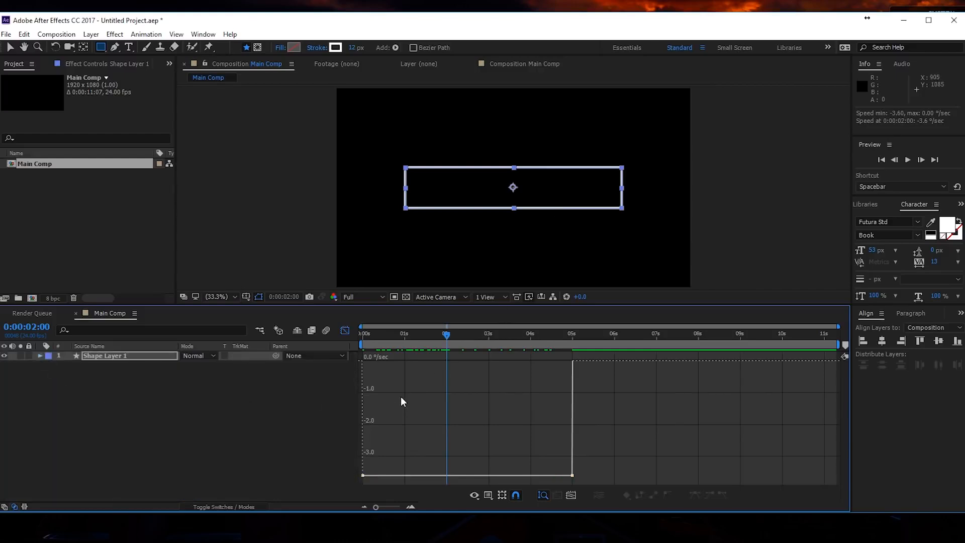
key("space")
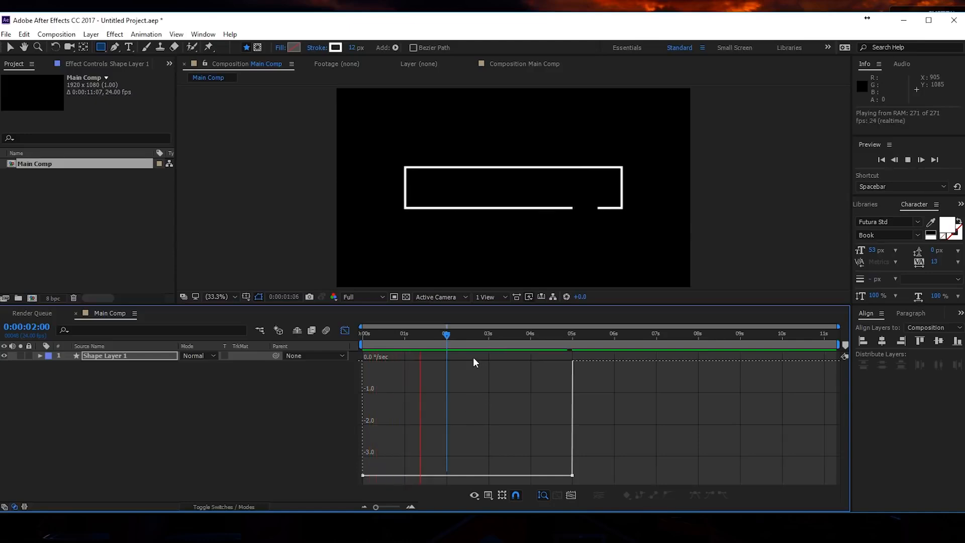
left_click(459, 337)
key("Home")
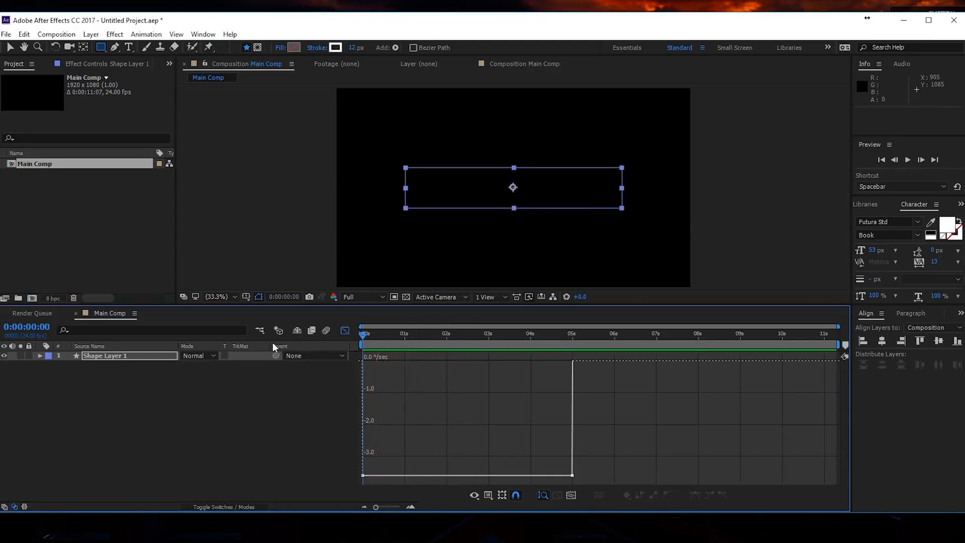
left_click(345, 330)
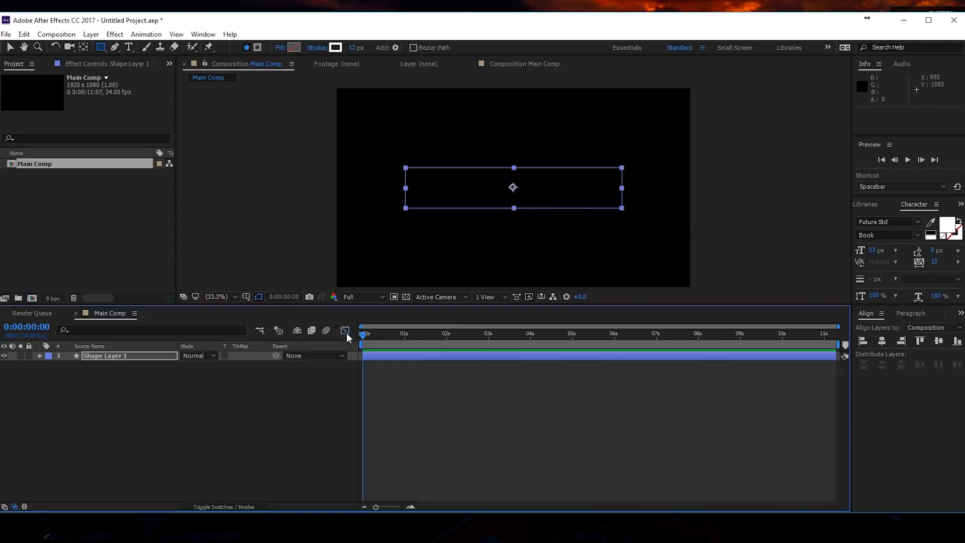
key("space")
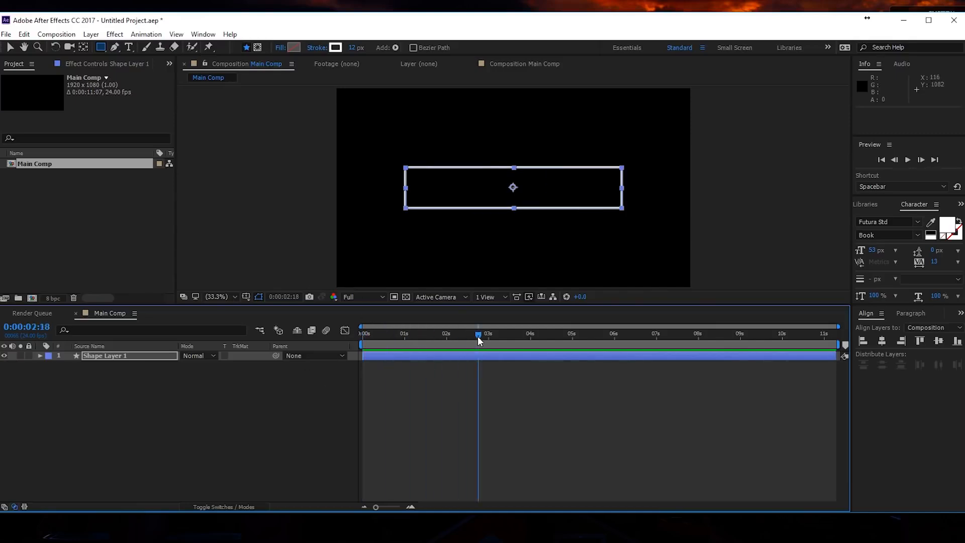
Create a text layer reading "TOLERATED CINEMATICS" below the rectangle
left_click(128, 47)
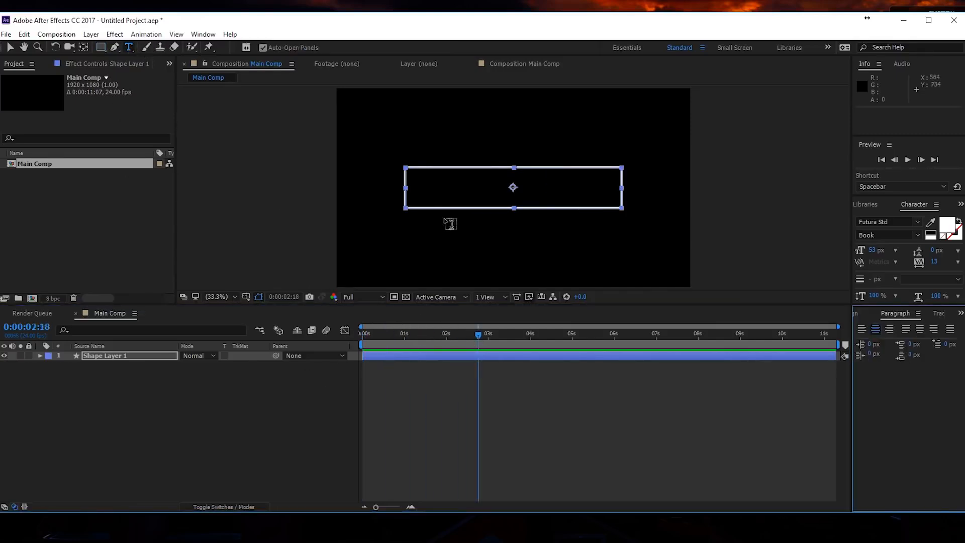
left_click(467, 257)
type("T")
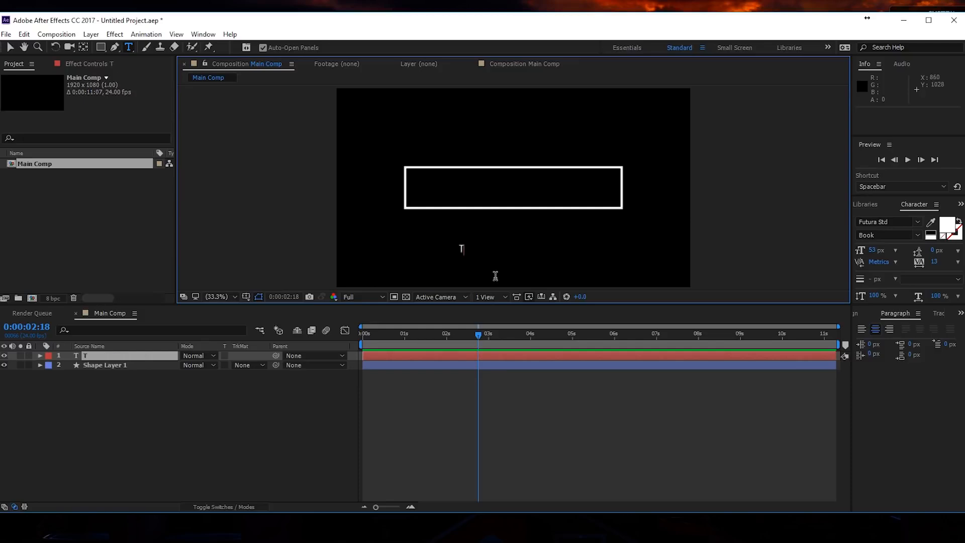
type("OLERATED CINEMATICS")
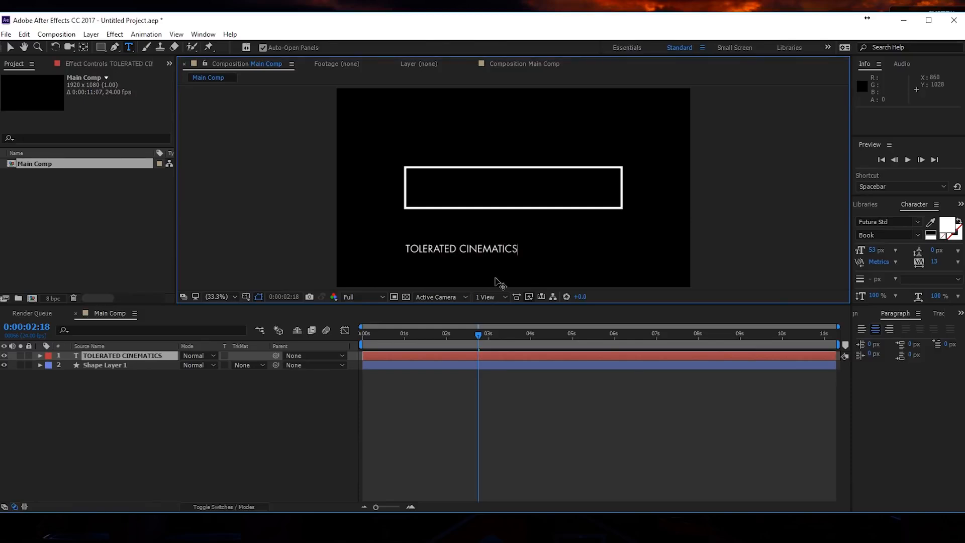
Change the font of the whole title text to Lato
key("ctrl+a")
left_click(885, 222)
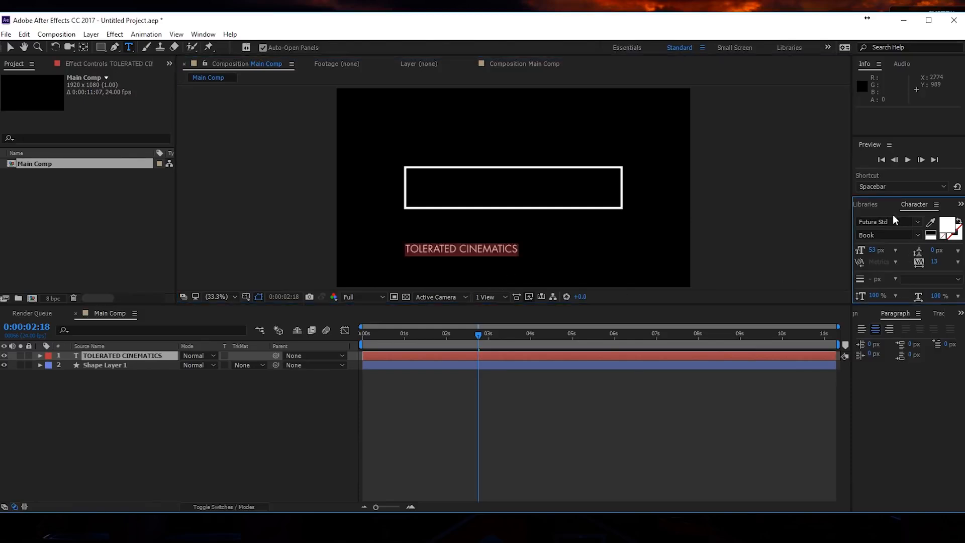
type("Lato")
key("Return")
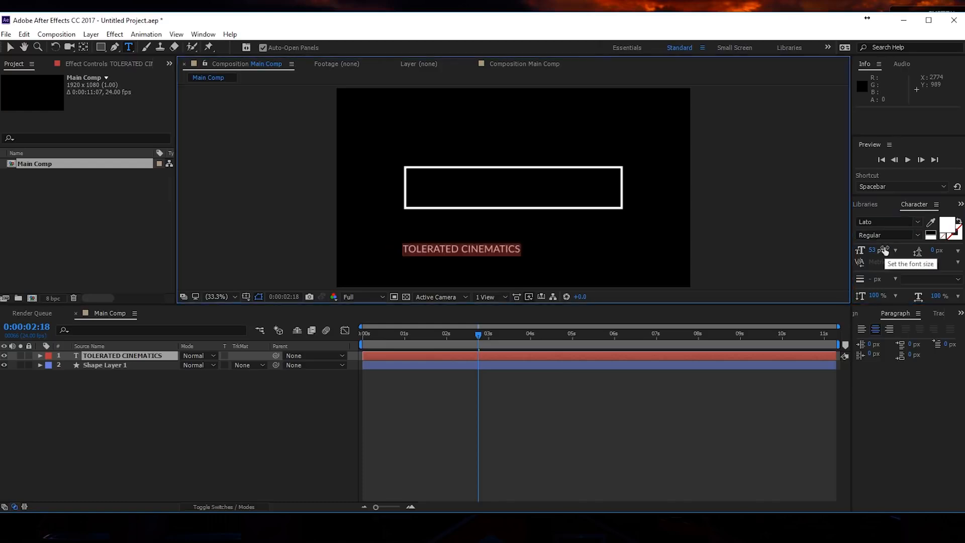
Set the word TOLERATED to Bold and the word CINEMATICS to Light
left_click(459, 247)
left_click(381, 252, "shift")
left_click(916, 236)
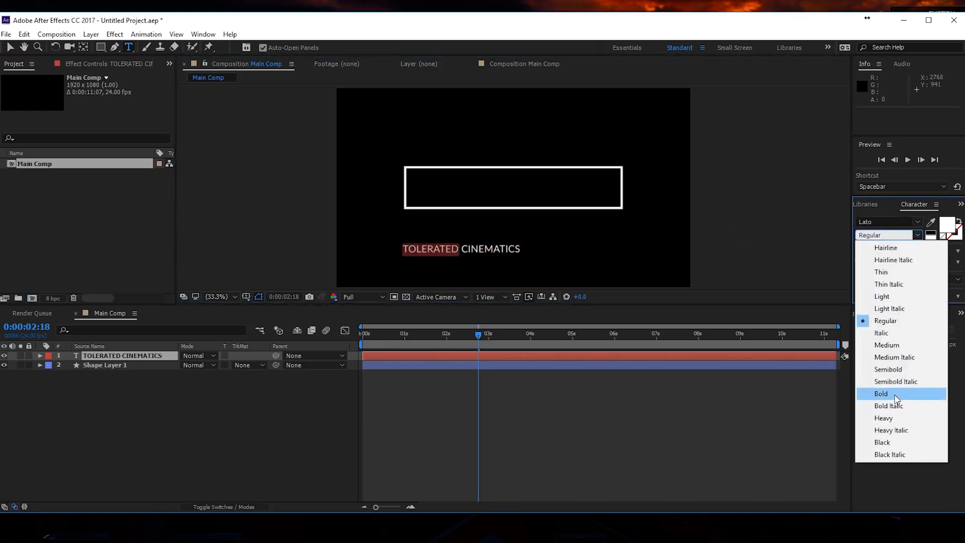
left_click(883, 393)
left_click(463, 250)
left_click(534, 249, "shift")
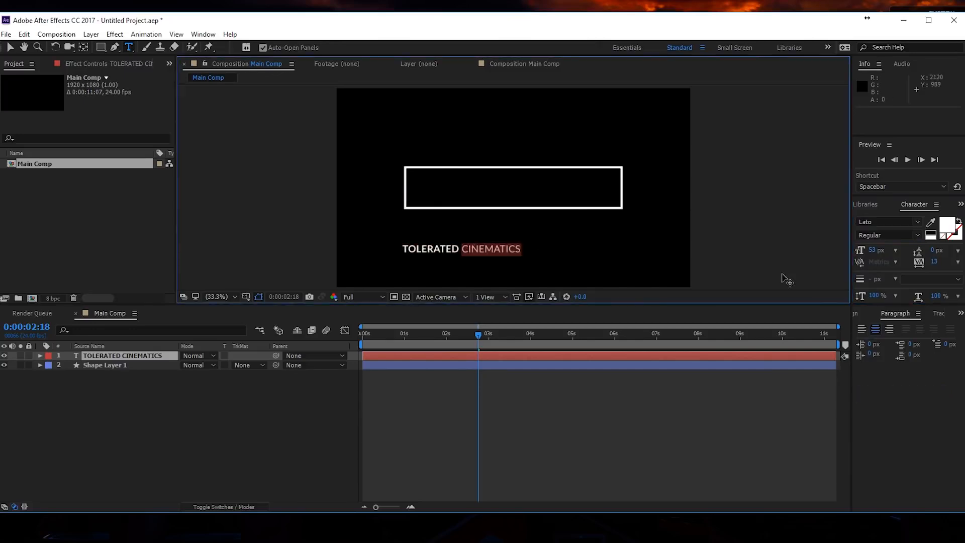
left_click(916, 234)
left_click(900, 297)
left_click(467, 250)
left_click(9, 47)
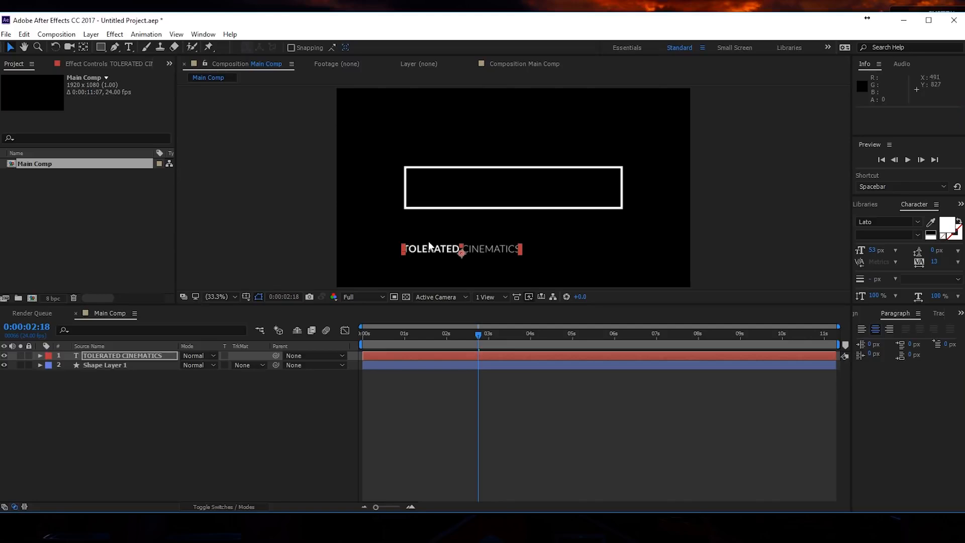
Place the title inside the rectangle at 85 px font size, centring it vertically in the composition and nudging it up 1 px
left_click_drag(434, 248, 485, 184)
mouse_move(874, 250)
left_mouse_down()
mouse_move(893, 254)
mouse_move(880, 252)
left_mouse_up()
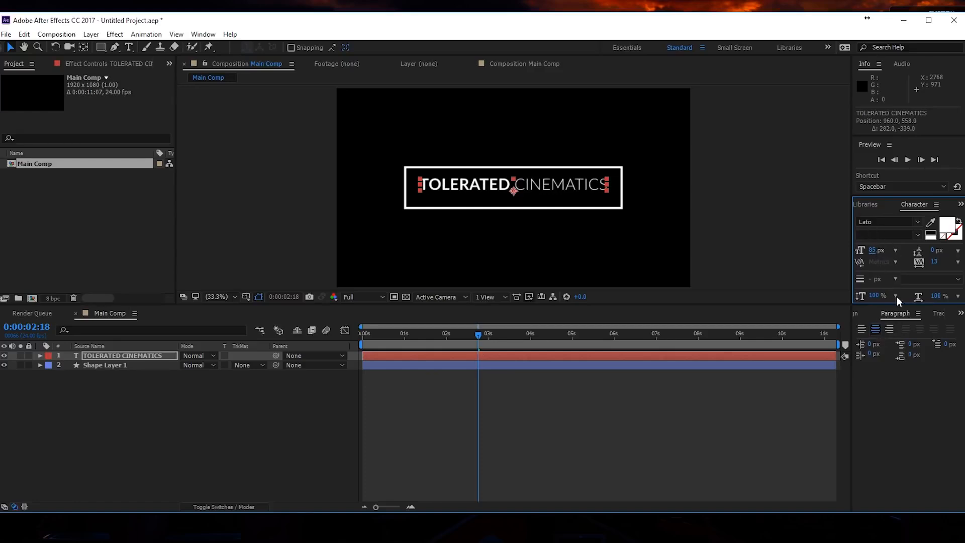
left_click(864, 315)
left_click(937, 344)
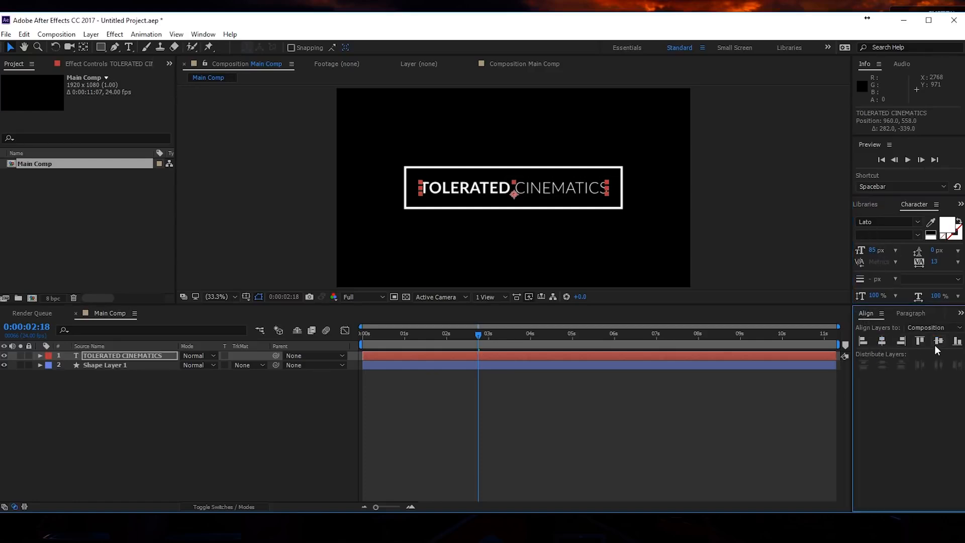
key("Up")
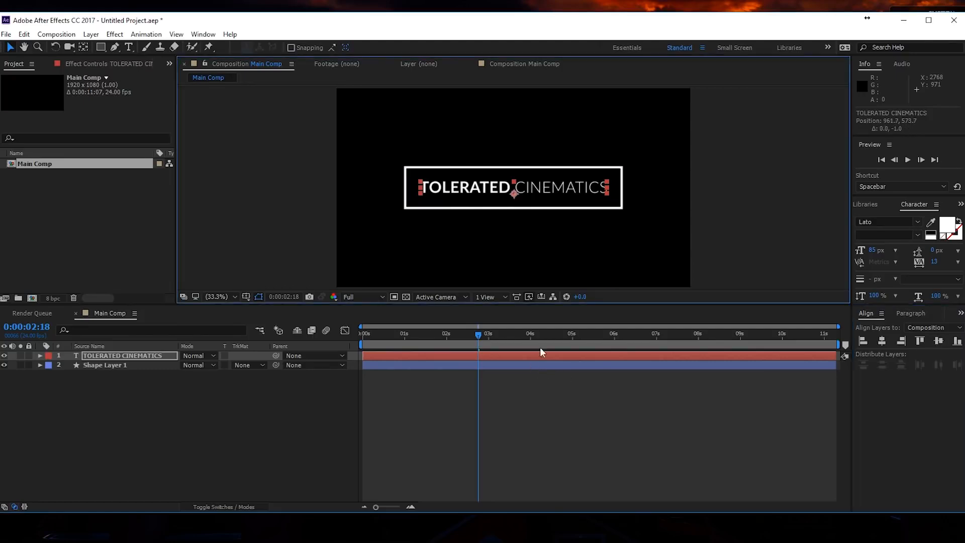
left_click(651, 138)
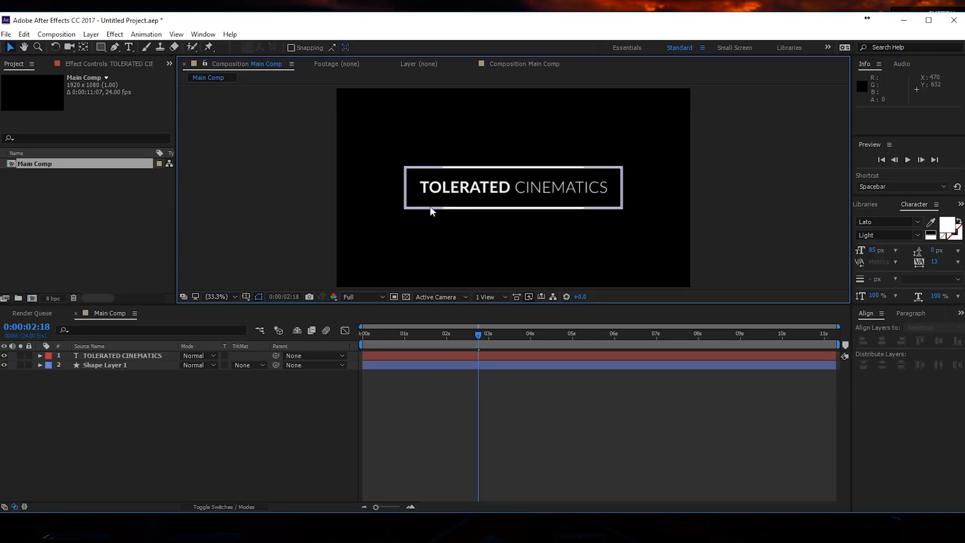
Select the title layer, set the current time to 0 s and search the effects and presets for "text"
left_click_drag(463, 329, 443, 342)
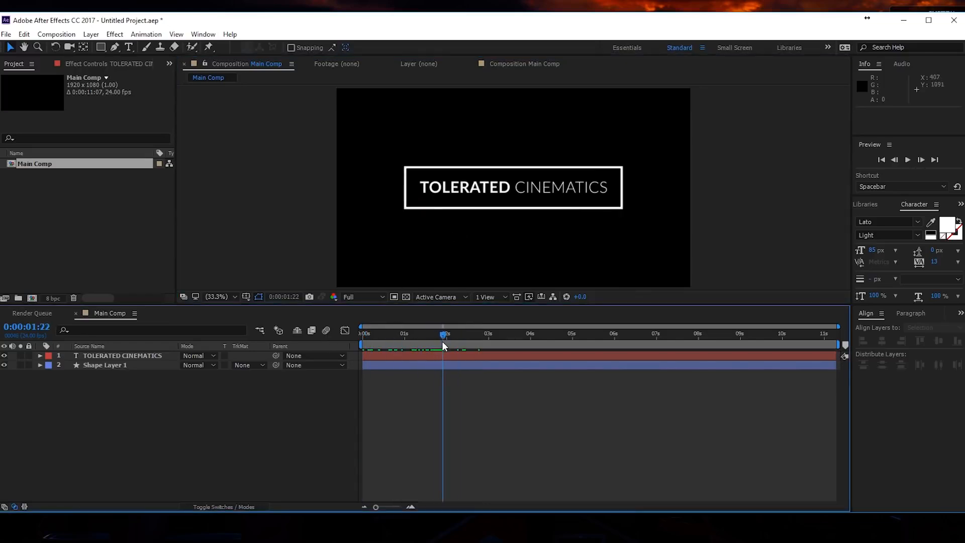
left_click(132, 357)
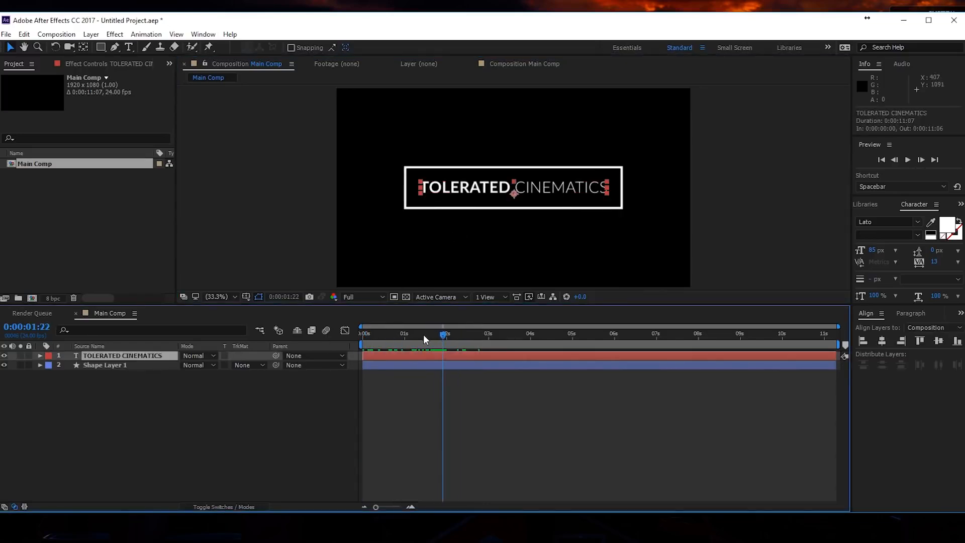
key("Home")
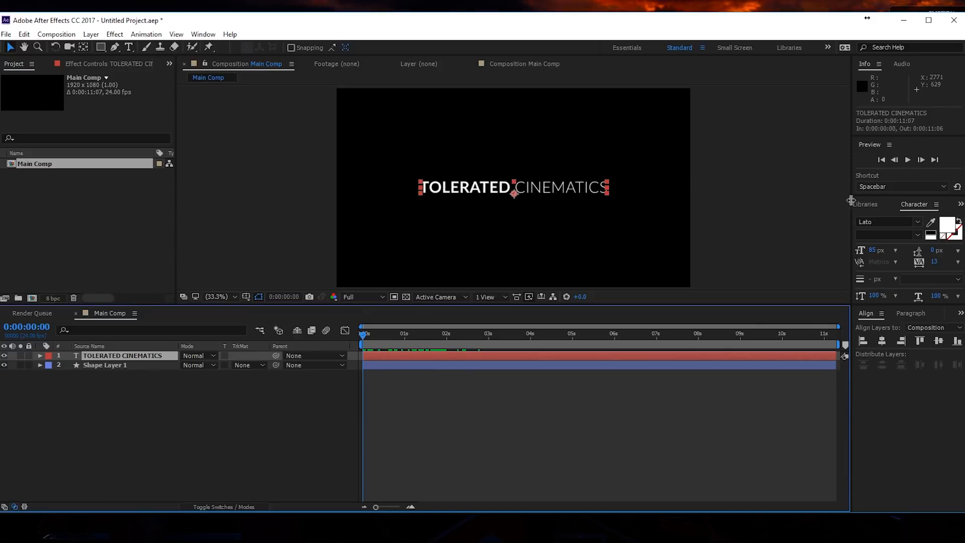
left_click(871, 204)
left_click(862, 205)
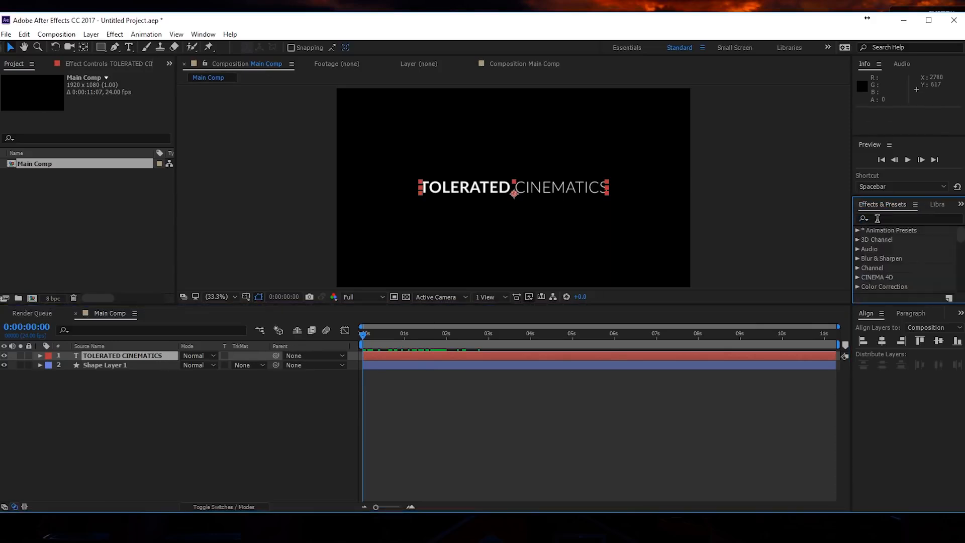
left_click(869, 221)
type("text")
left_click(857, 230)
left_click(857, 231)
left_click(886, 218)
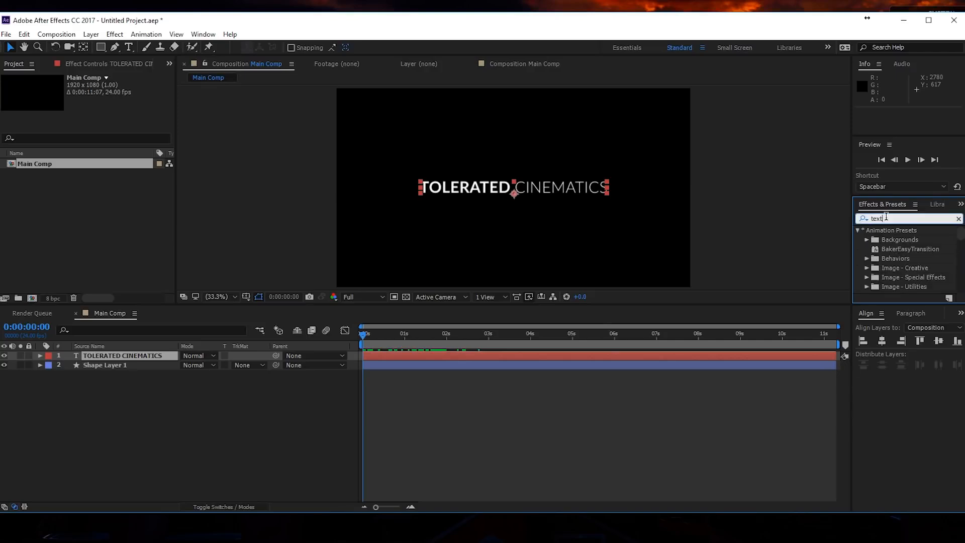
key("BackSpace")
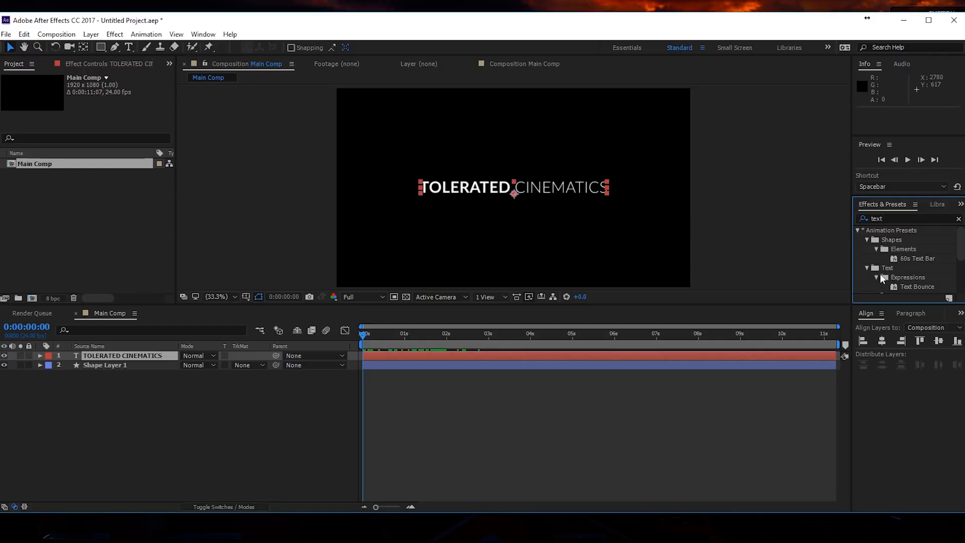
Expand the Animate In folder of the text animation presets and widen the preset list so names are readable
left_click(868, 268)
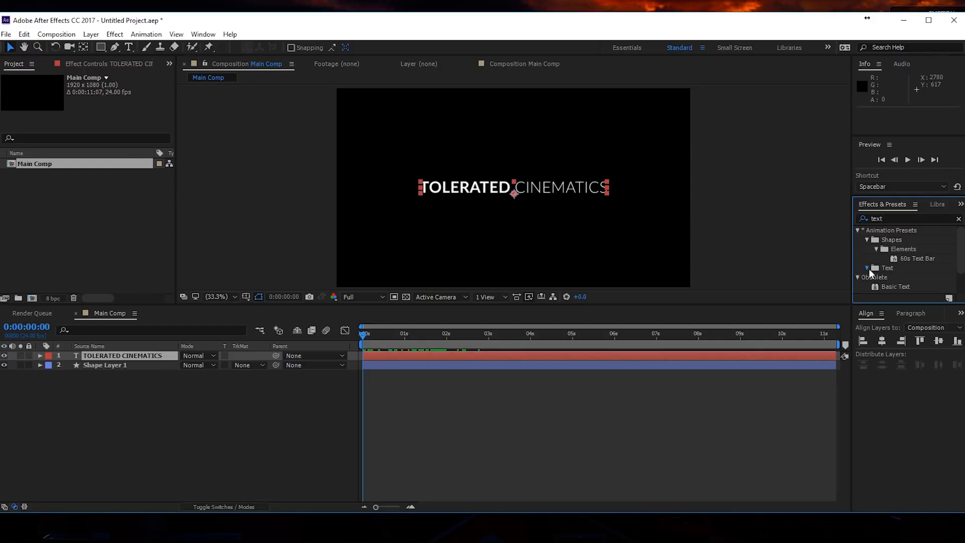
left_click(868, 267)
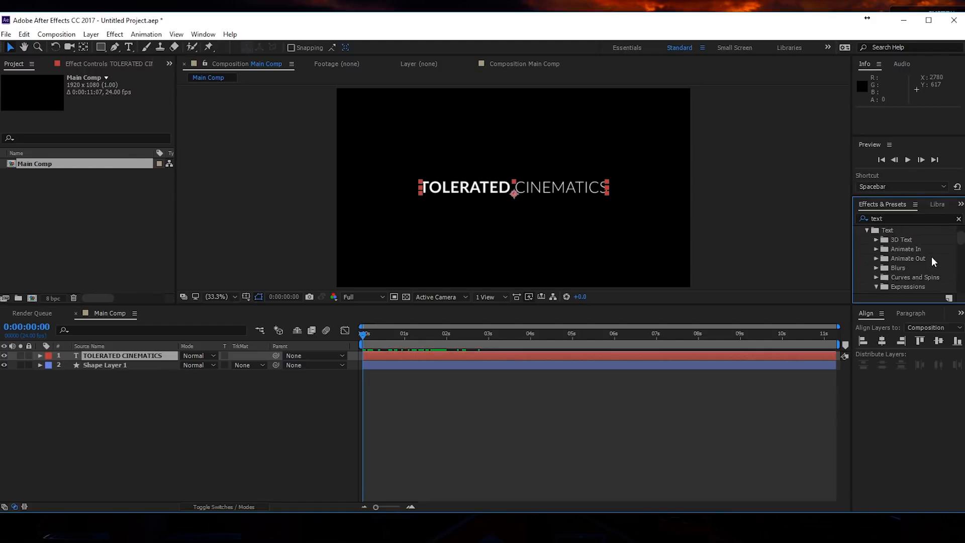
left_click(875, 248)
scroll(887, 246, "down", 2)
left_click_drag(852, 251, 808, 254)
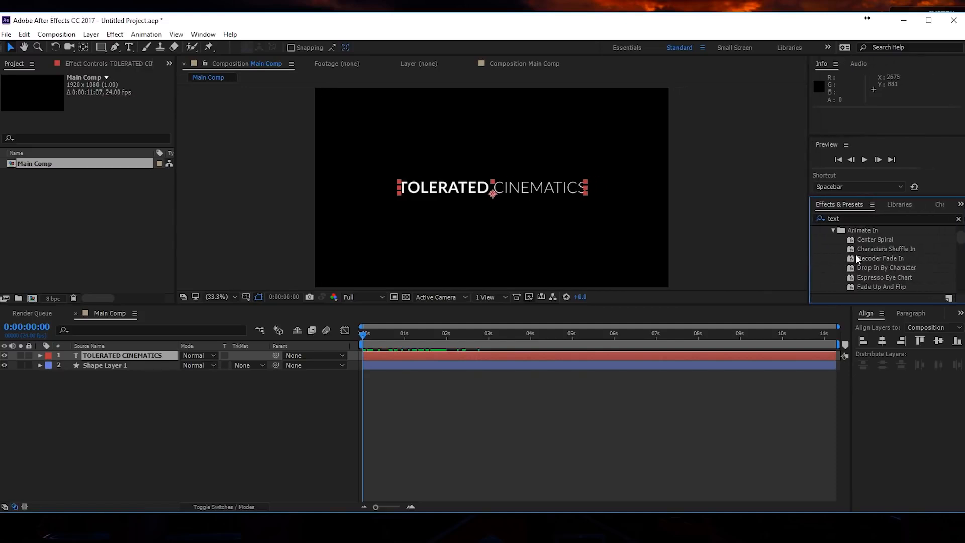
Try the Fade Up Characters preset on the title from 0 s and undo its application
left_click(896, 274)
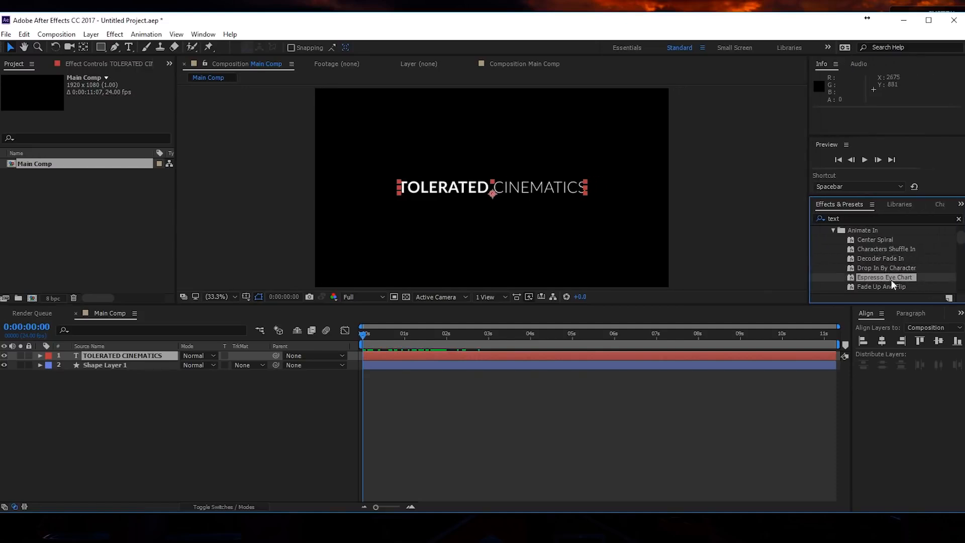
left_click(883, 268)
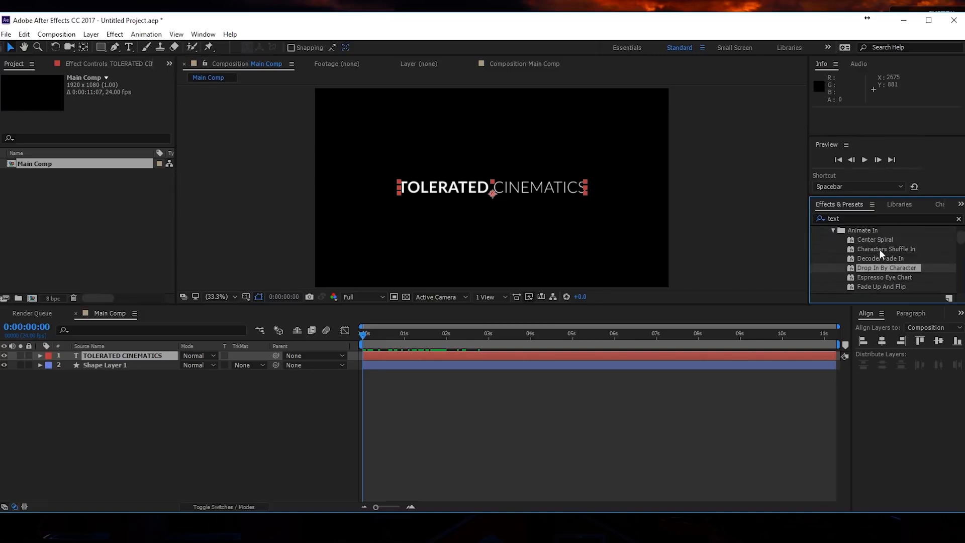
scroll(883, 250, "down", 1)
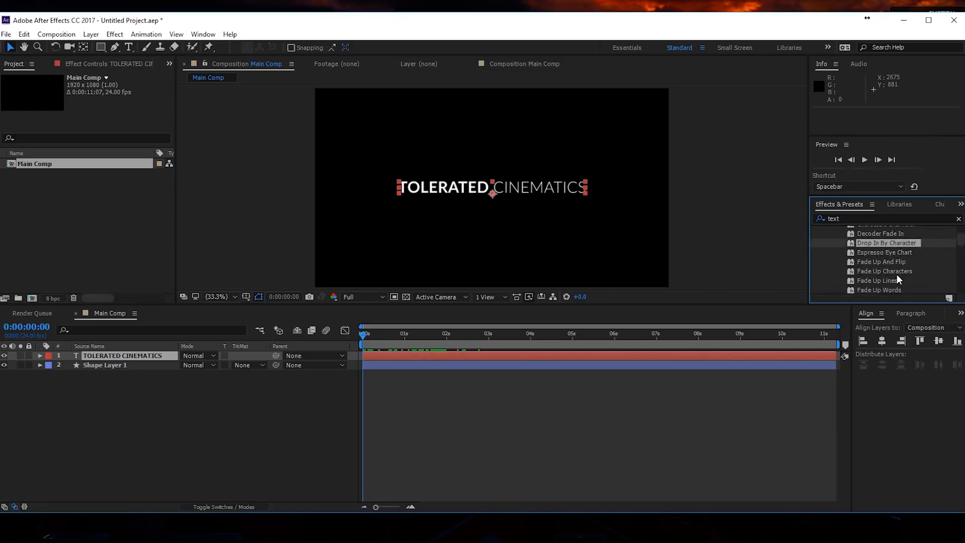
left_click(877, 271)
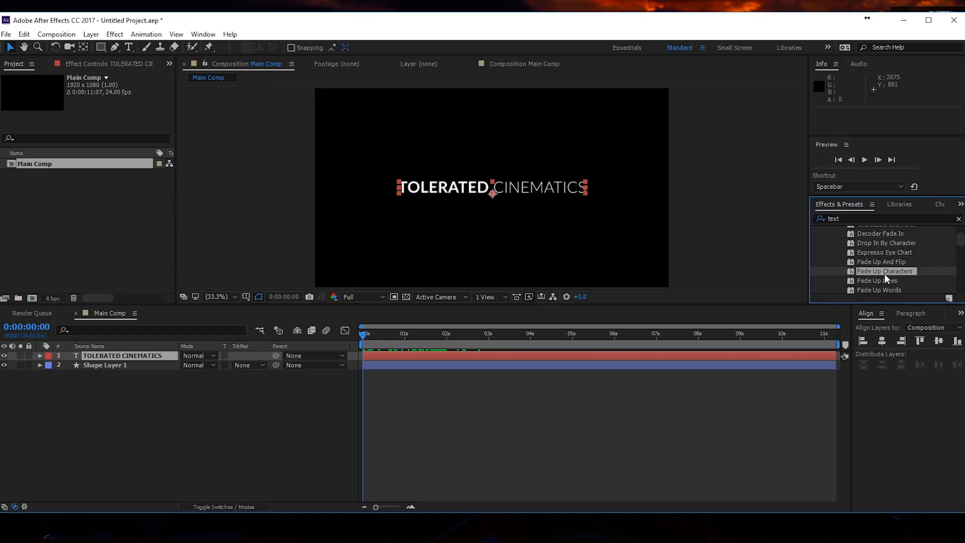
left_click_drag(894, 274, 551, 195)
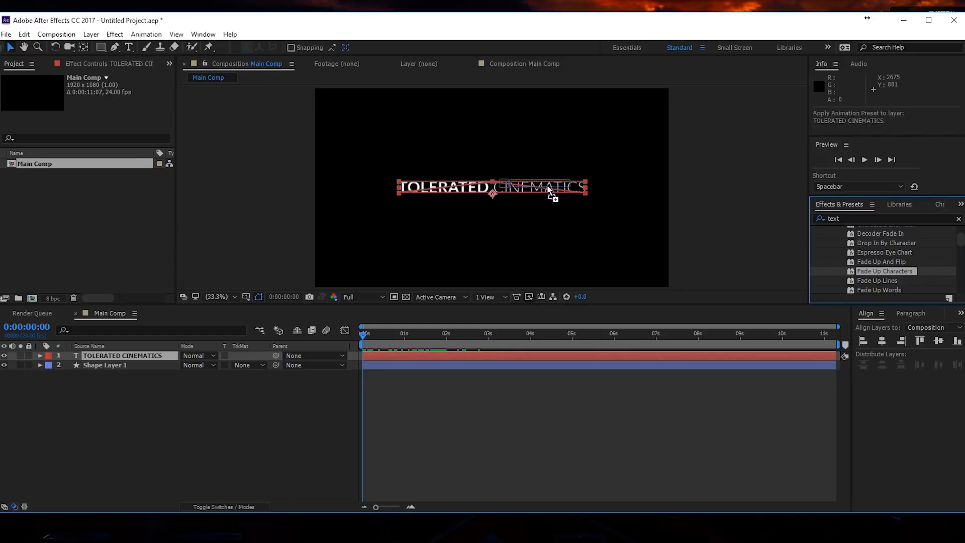
mouse_move(370, 336)
left_mouse_down()
mouse_move(424, 336)
mouse_move(368, 336)
left_mouse_up()
key("ctrl+z")
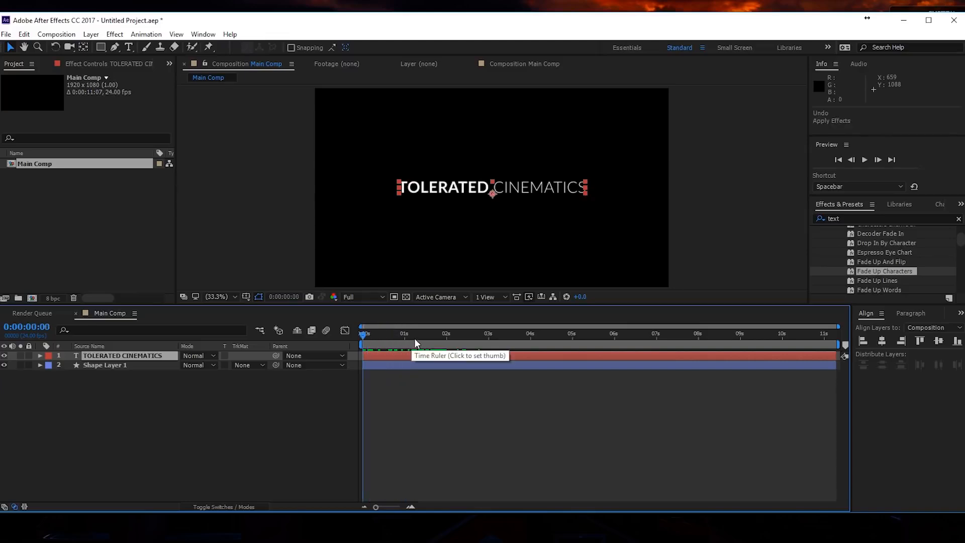
Apply the Random Fade Up preset to the title layer and preview the animation
left_click(884, 282)
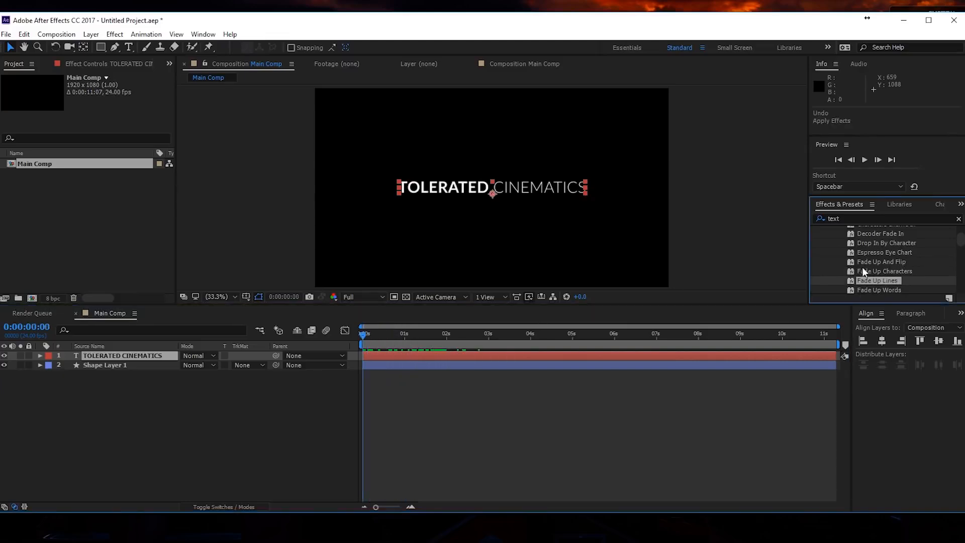
scroll(915, 271, "down", 1)
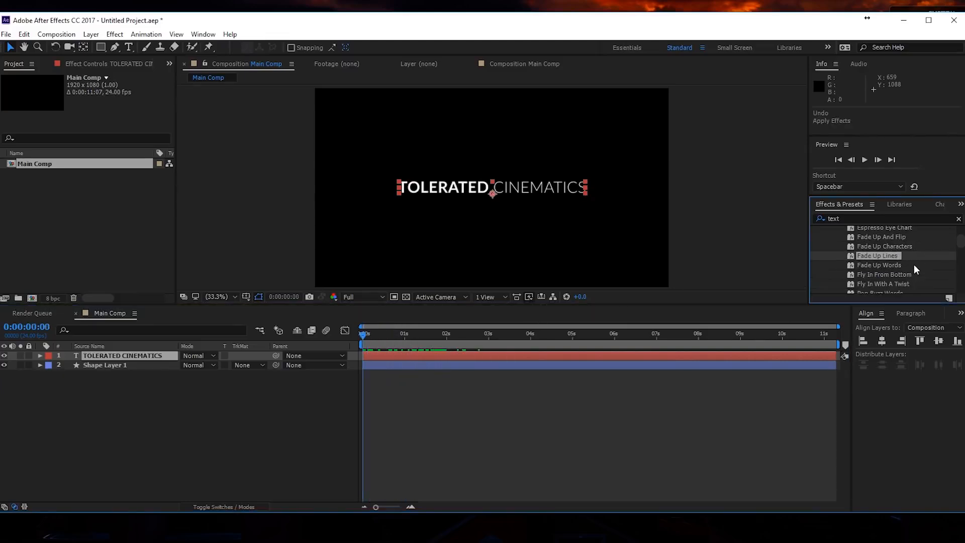
scroll(917, 265, "down", 1)
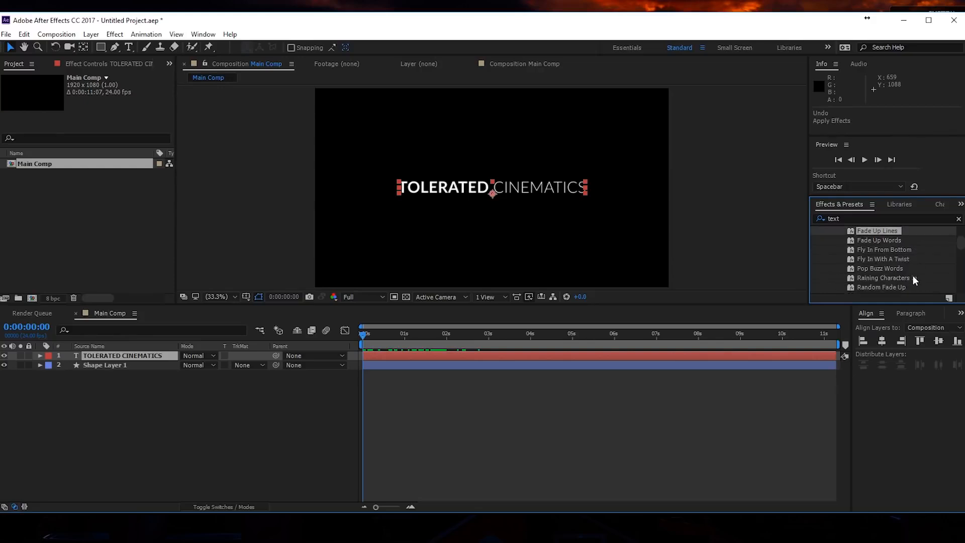
scroll(914, 274, "down", 1)
left_click_drag(886, 264, 422, 345)
key("space")
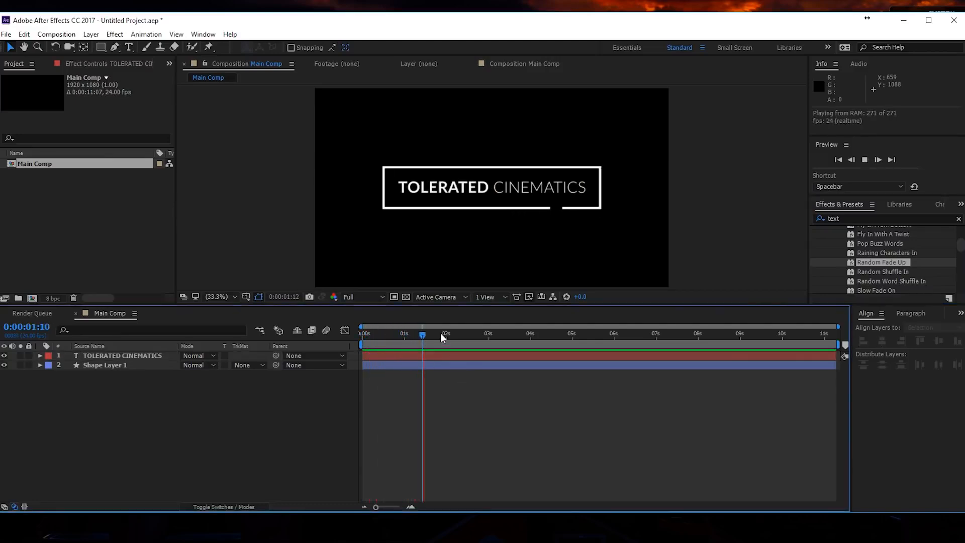
left_click(434, 333)
Move the rectangle's second Trim Paths Start keyframe earlier to about 1.2 s and preview the animation from 0 s
left_click(438, 356)
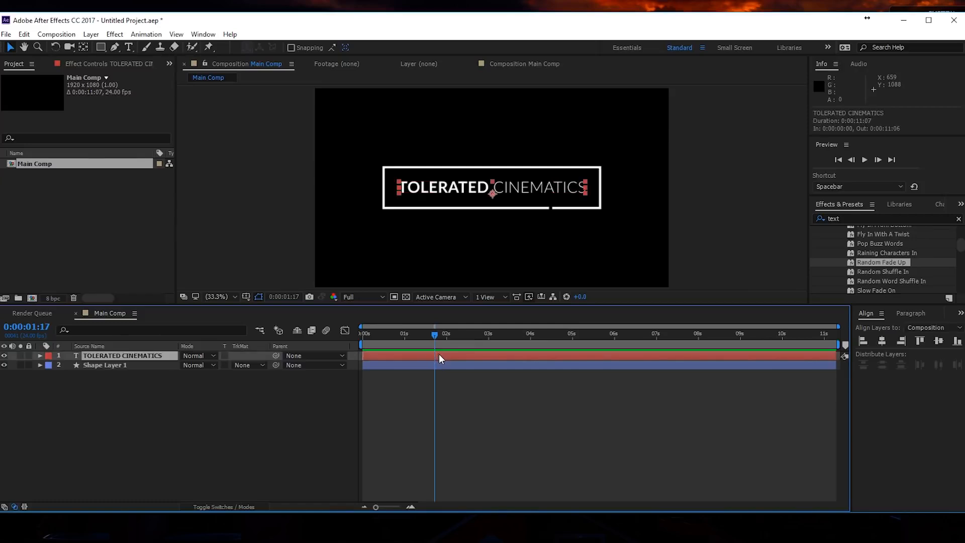
key("u")
mouse_move(427, 375)
left_mouse_down()
mouse_move(404, 373)
mouse_move(422, 393)
mouse_move(412, 393)
left_mouse_up()
left_click(409, 385)
key("u")
key("space")
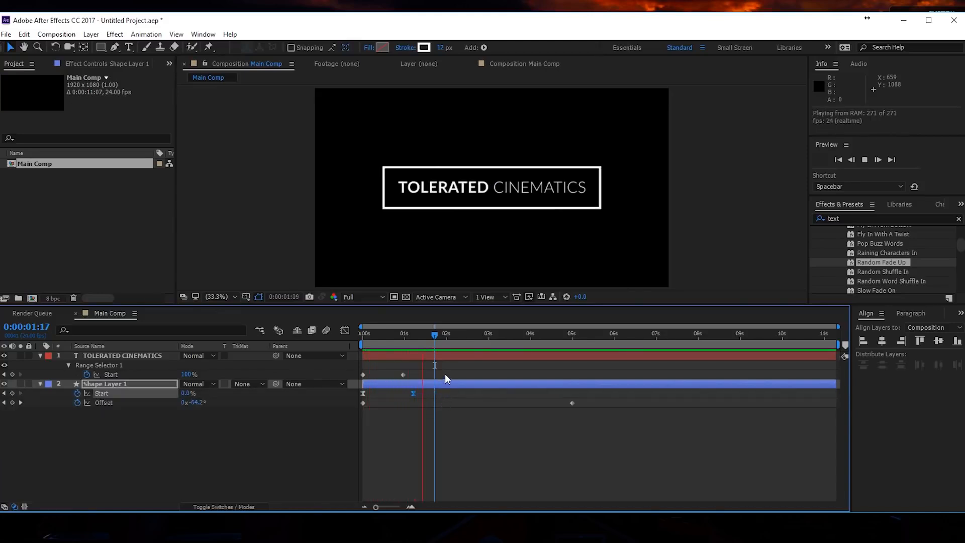
left_click_drag(433, 336, 323, 345)
key("space")
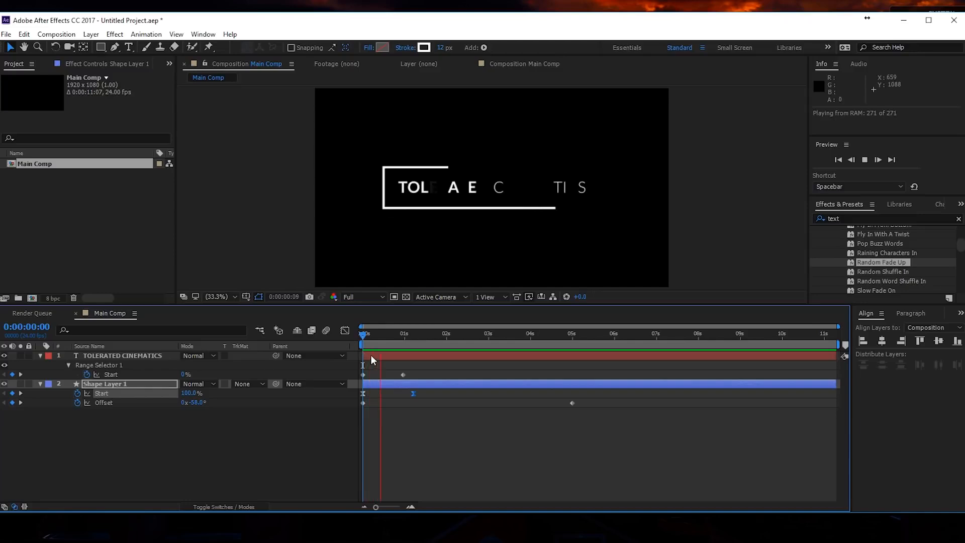
left_click_drag(406, 352, 428, 358)
Duplicate the title layer and expand the Text properties of both title layers
left_click(145, 357)
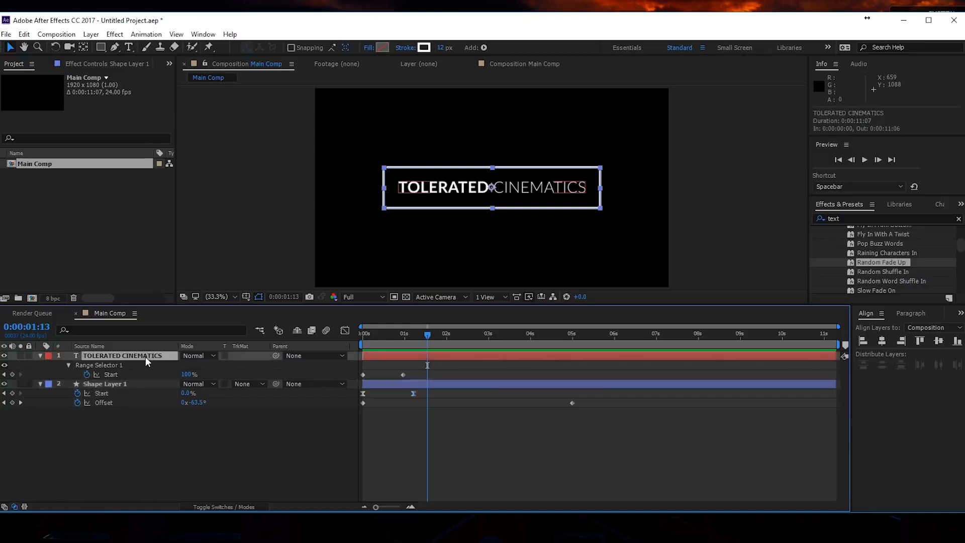
key("ctrl+d")
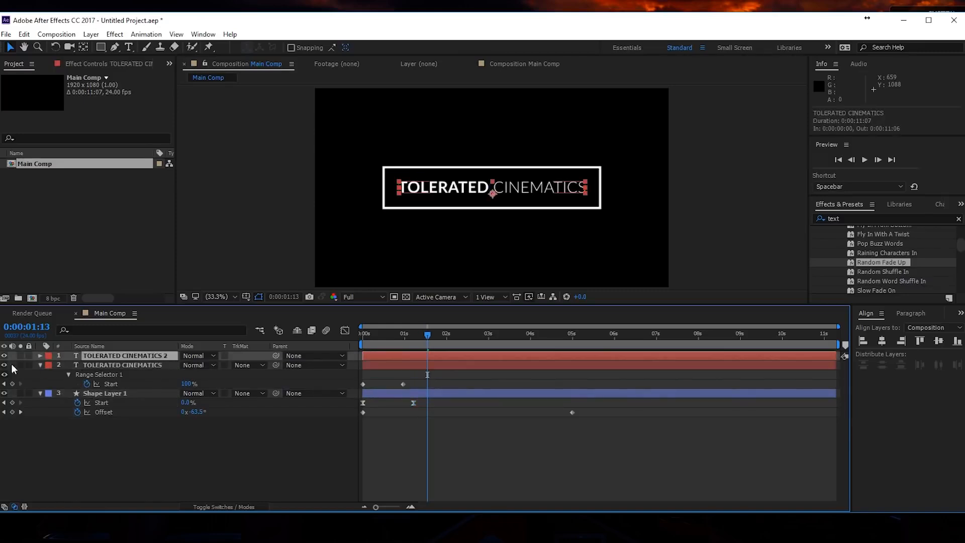
left_click(40, 356)
left_click(50, 366)
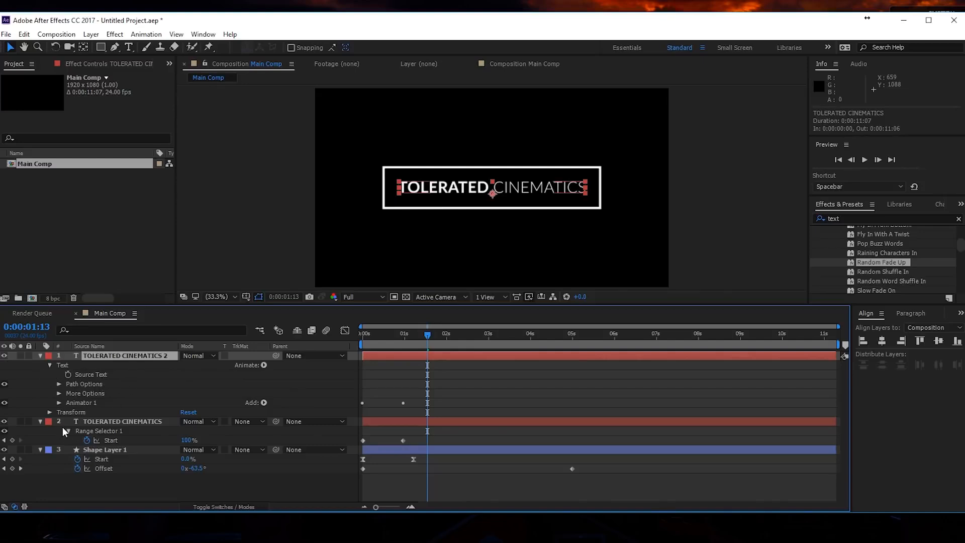
left_click_drag(43, 418, 41, 421)
left_click(41, 422)
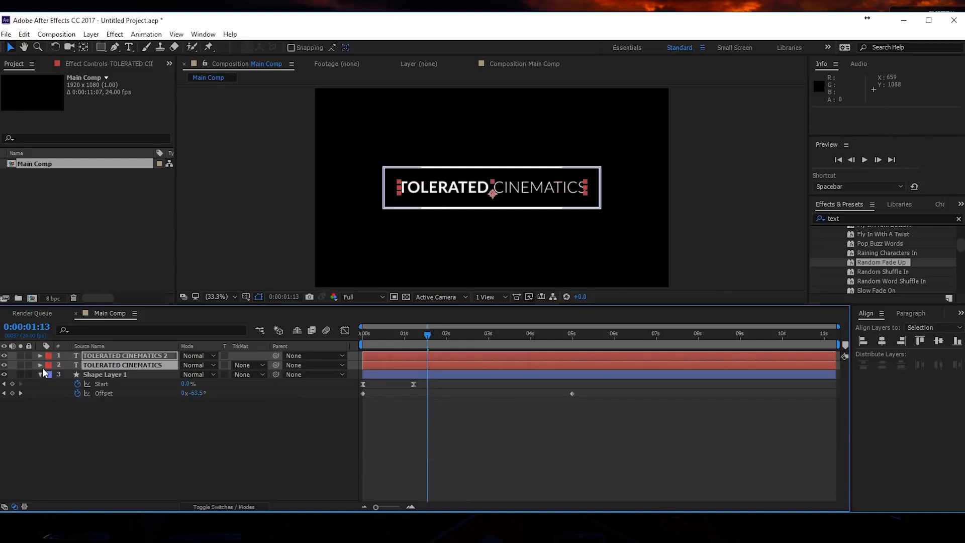
left_click(48, 427)
left_click(40, 365)
left_click(40, 356)
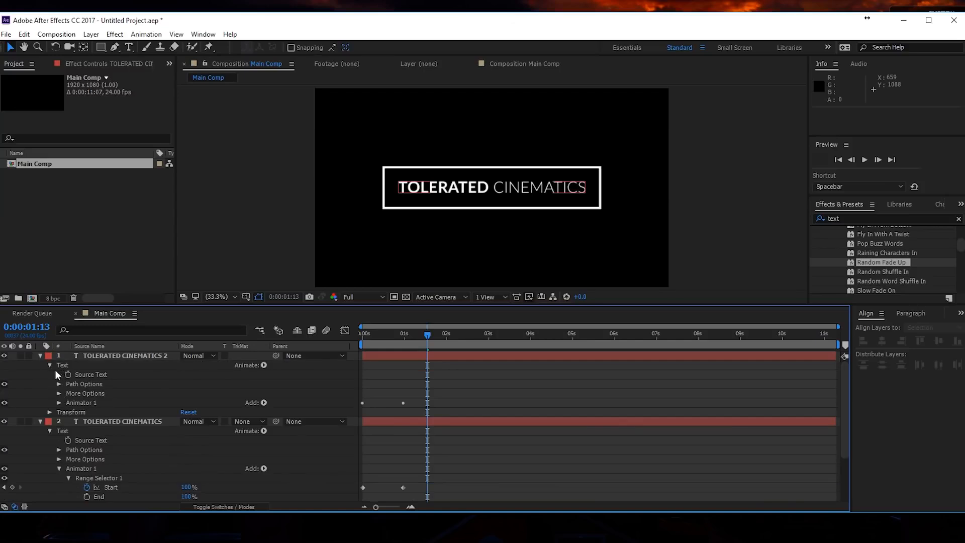
Link the duplicate title's Source Text to the original title's Source Text with an expression
left_click(90, 440)
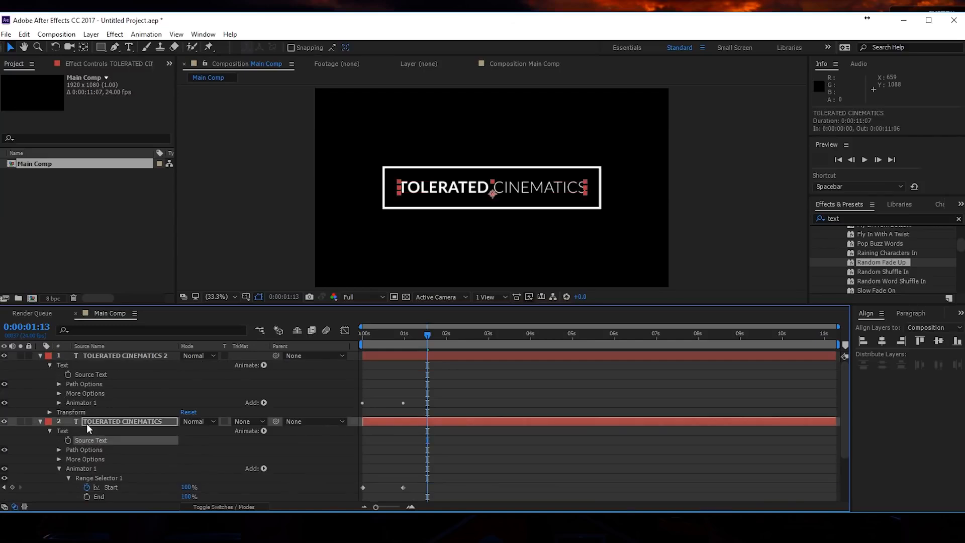
left_click(107, 356)
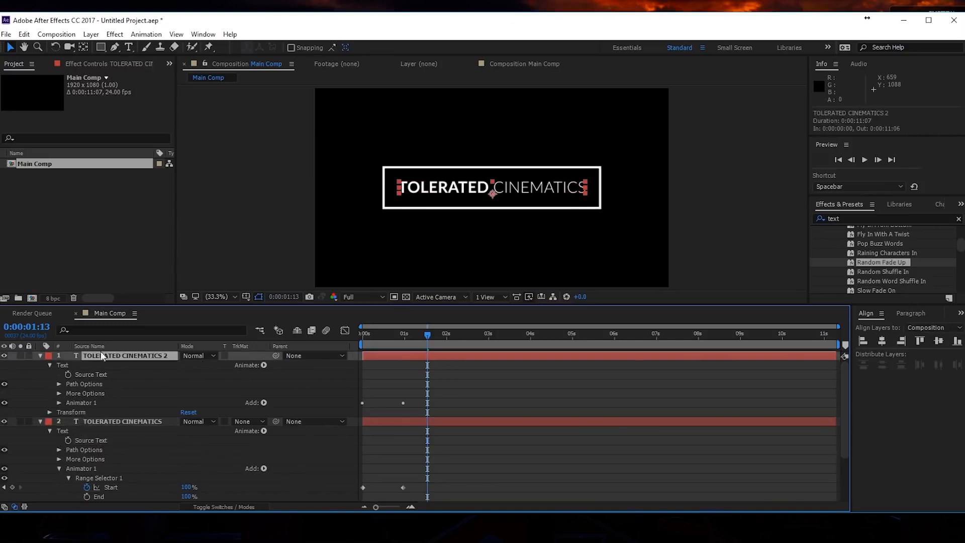
left_click(68, 374, "alt")
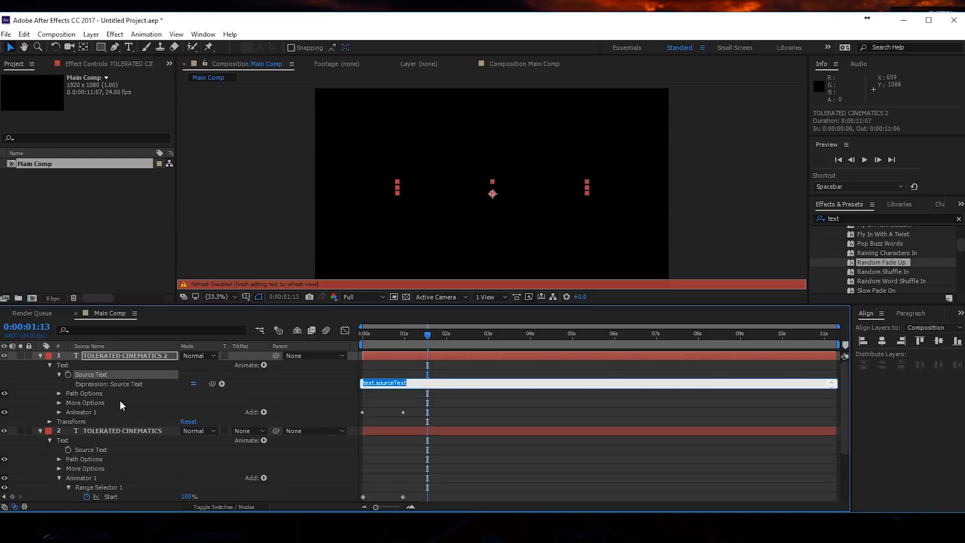
left_click_drag(211, 384, 110, 448)
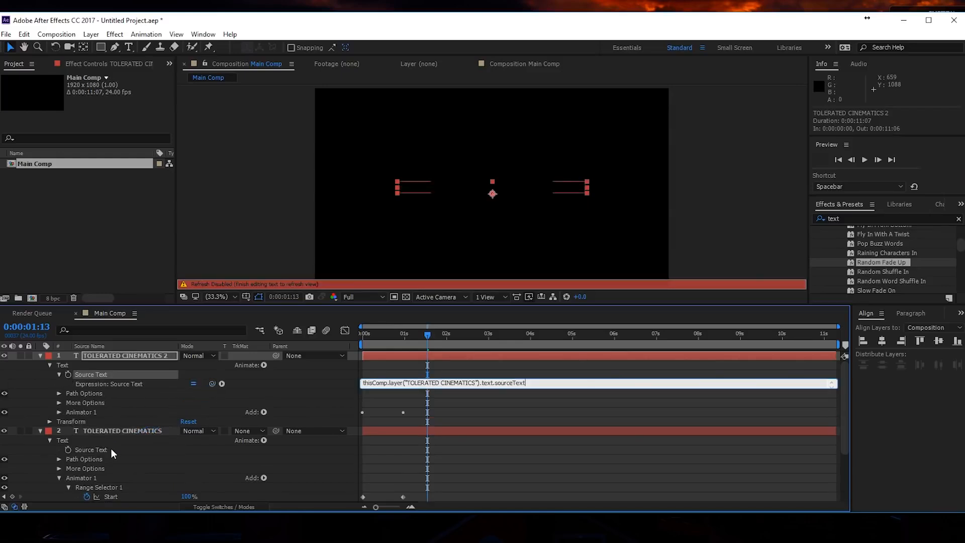
left_click(456, 455)
left_click(454, 431)
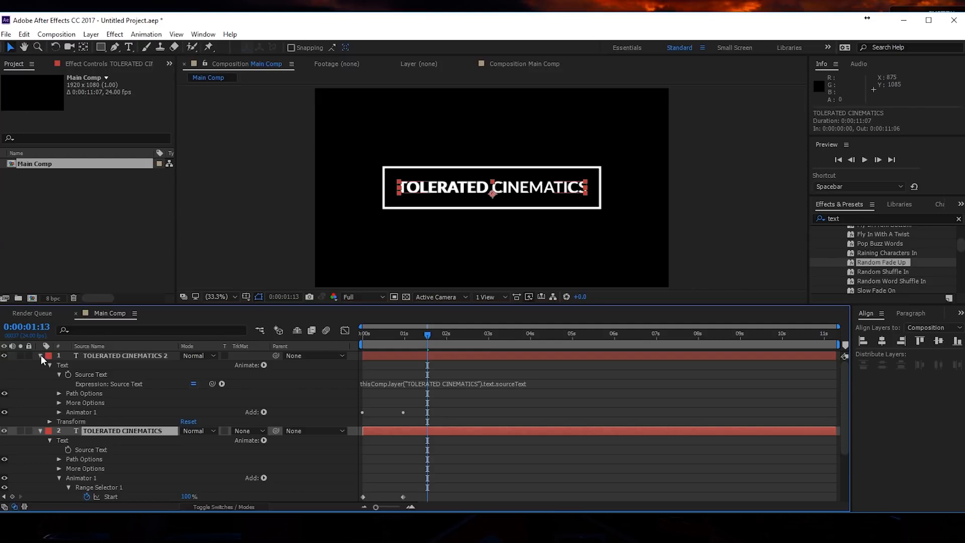
Scale the duplicate title to 296% and move it down 66 px behind the rectangle's area
left_click(95, 358)
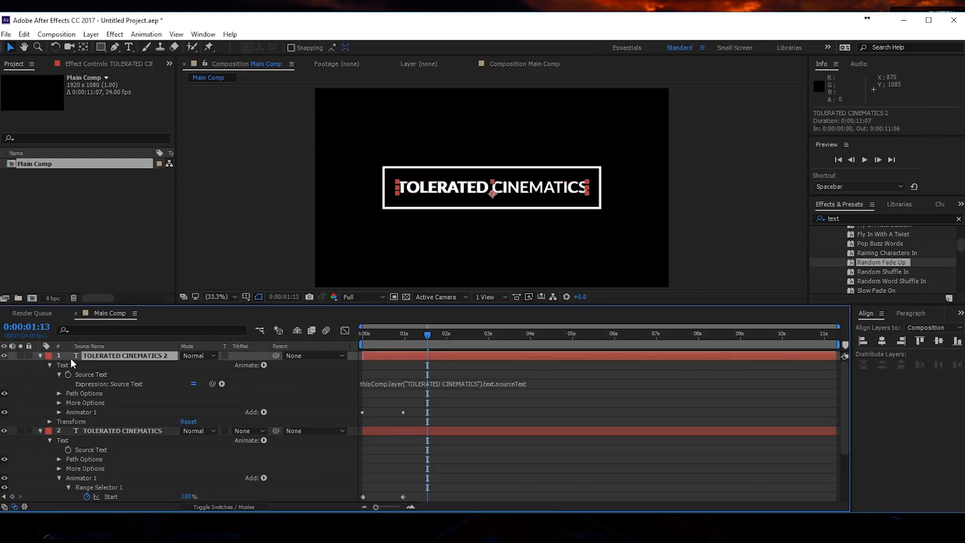
key("s")
left_click_drag(211, 365, 322, 360)
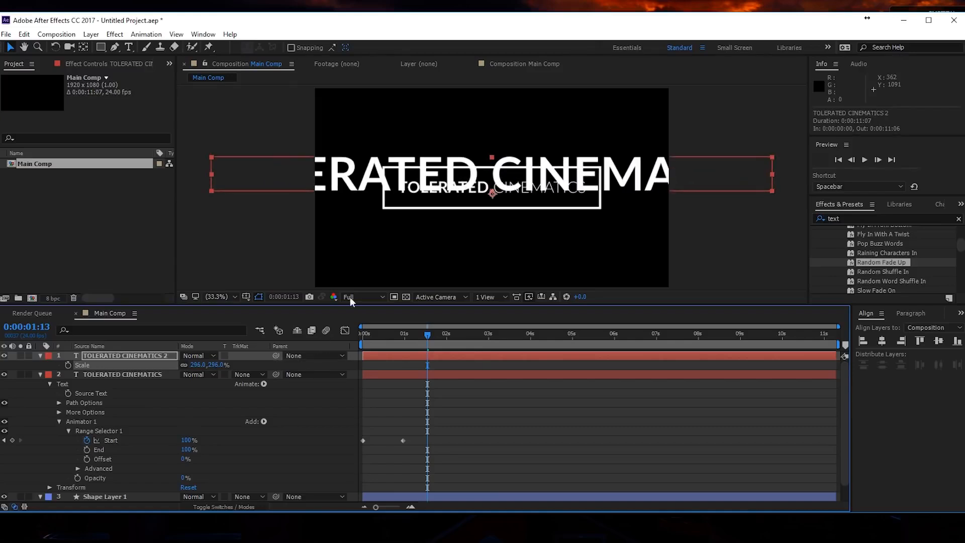
left_click_drag(455, 188, 456, 201)
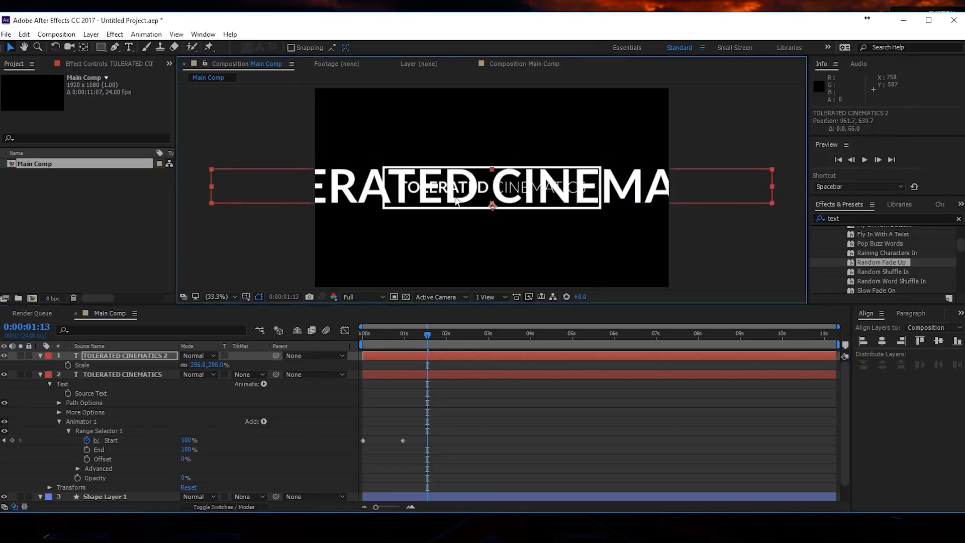
Lock the duplicate title layer and collapse the properties of both title layers
left_click(40, 356)
key("ctrl+l")
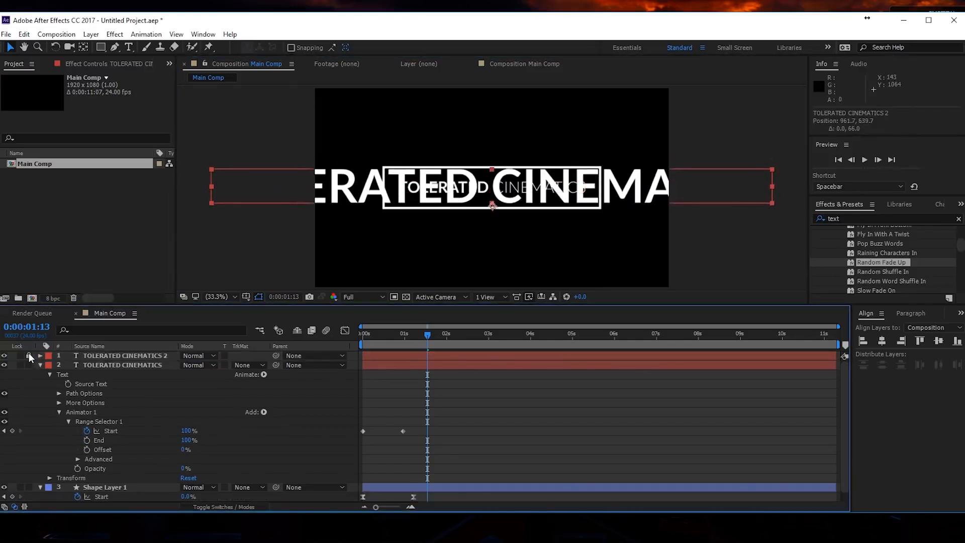
left_click(40, 365)
Test the text link by replacing the original title's text with "d", and undo the replacement
left_click(111, 366)
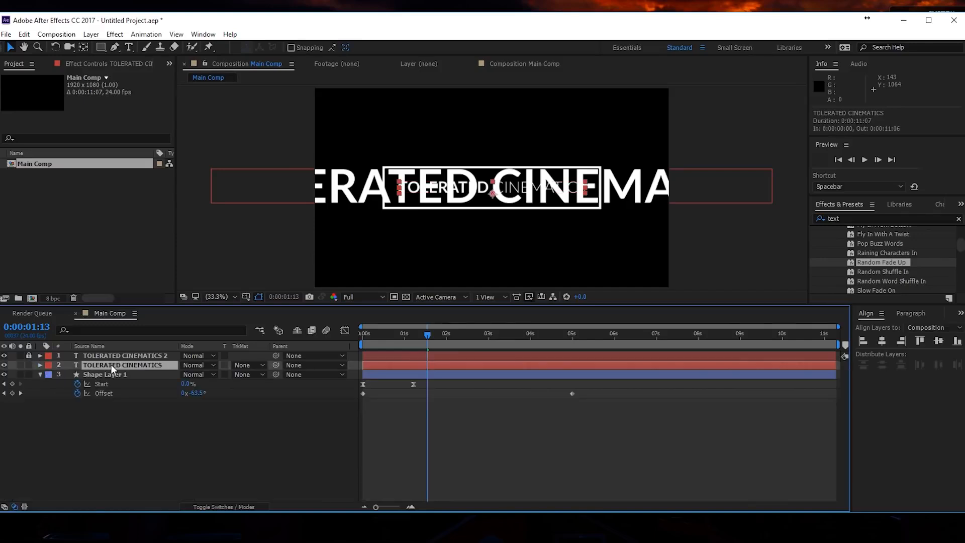
left_click(129, 47)
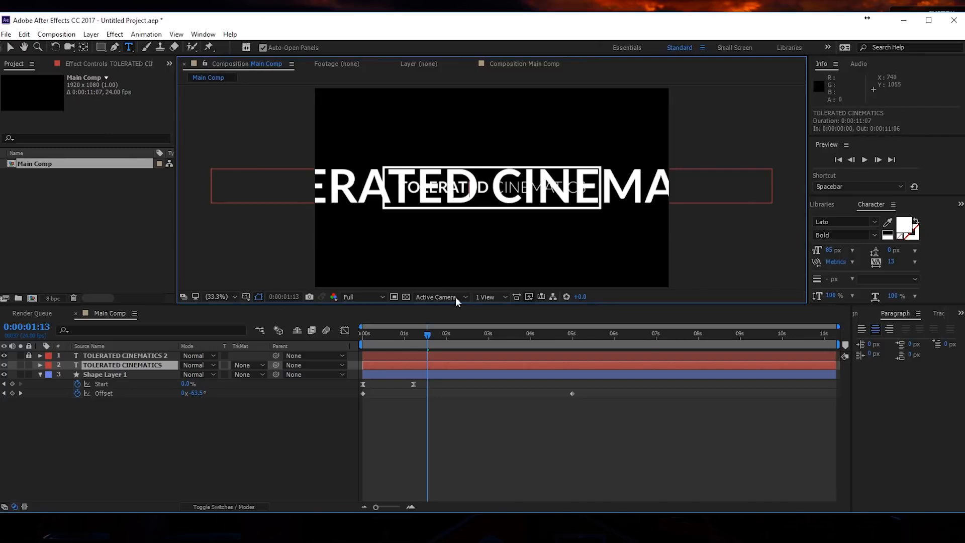
key("ctrl+a")
type("d")
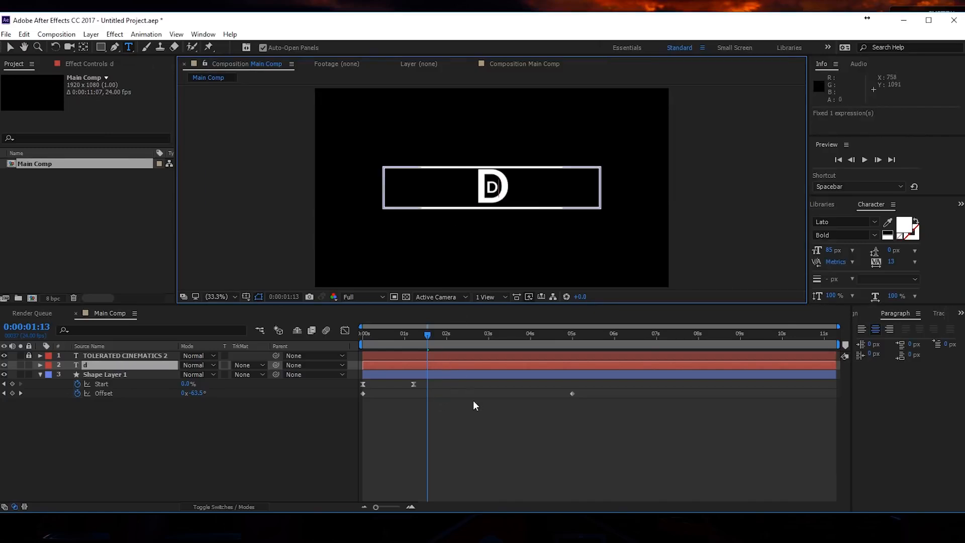
key("ctrl+z")
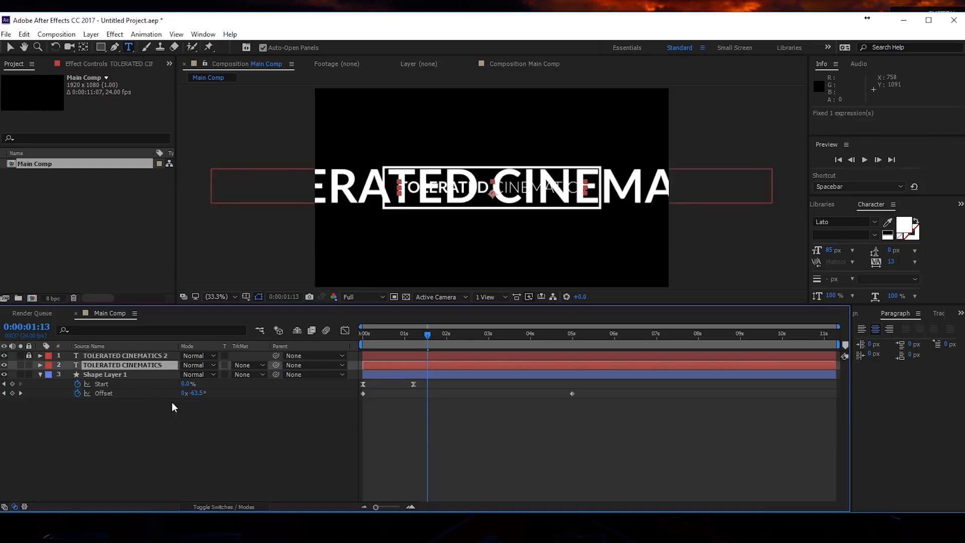
left_click(142, 357)
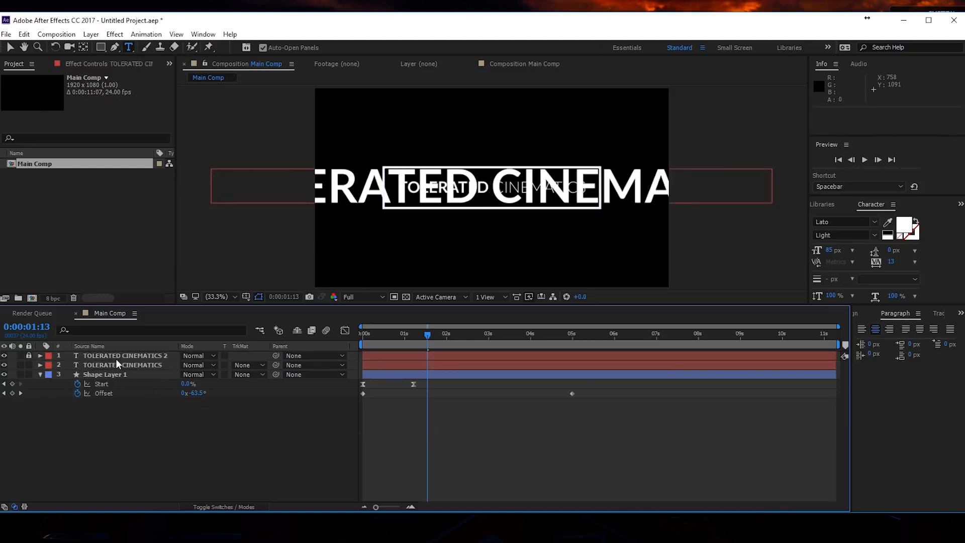
Apply the Random Fade Up text preset to the enlarged duplicate title TOLERATED CINEMATICS 2
left_click(90, 356)
left_click(828, 205)
left_click(819, 206)
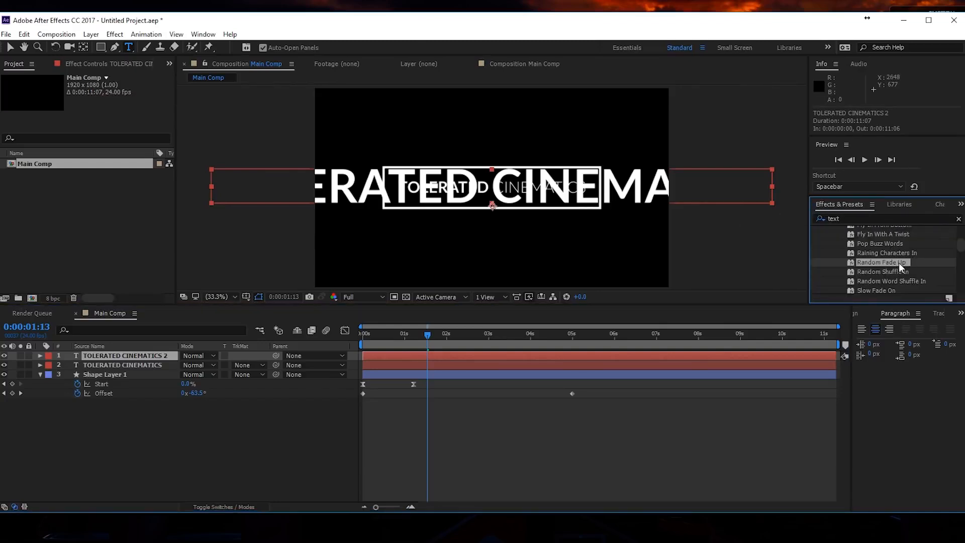
left_click_drag(899, 263, 628, 216)
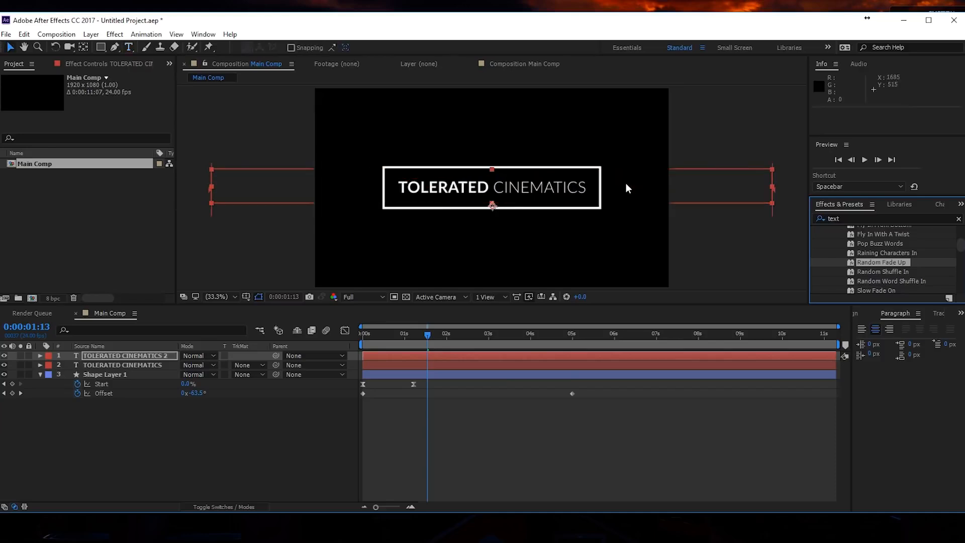
Remove the Start keyframes from both range selectors of the duplicate title and collapse its properties
left_click_drag(406, 342, 448, 342)
left_click(457, 353)
key("u")
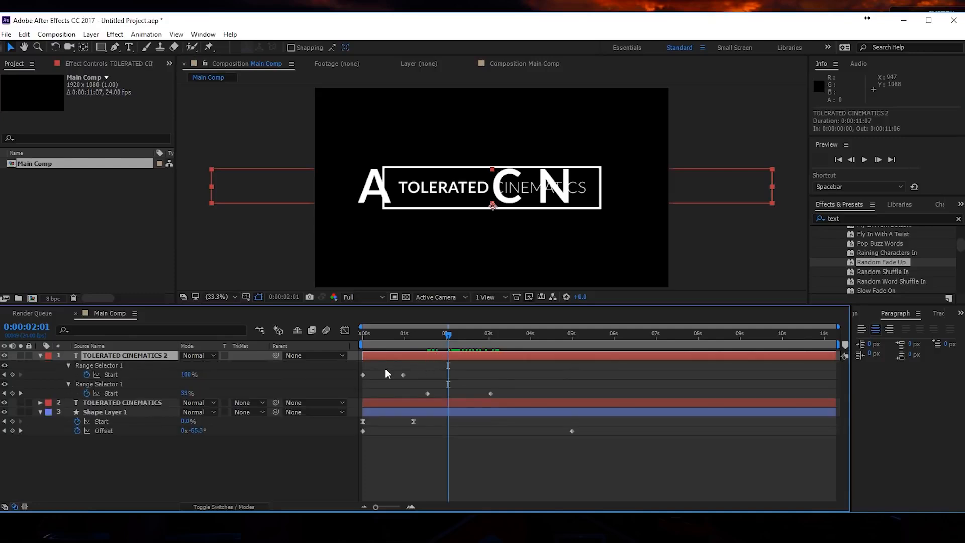
left_click(87, 374)
left_click(86, 393)
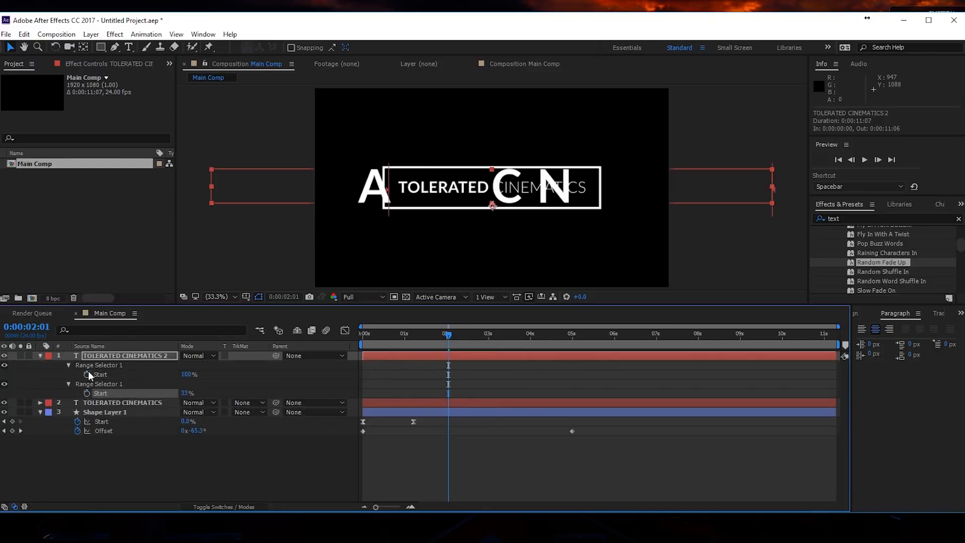
left_click(40, 356)
left_click_drag(448, 334, 605, 344)
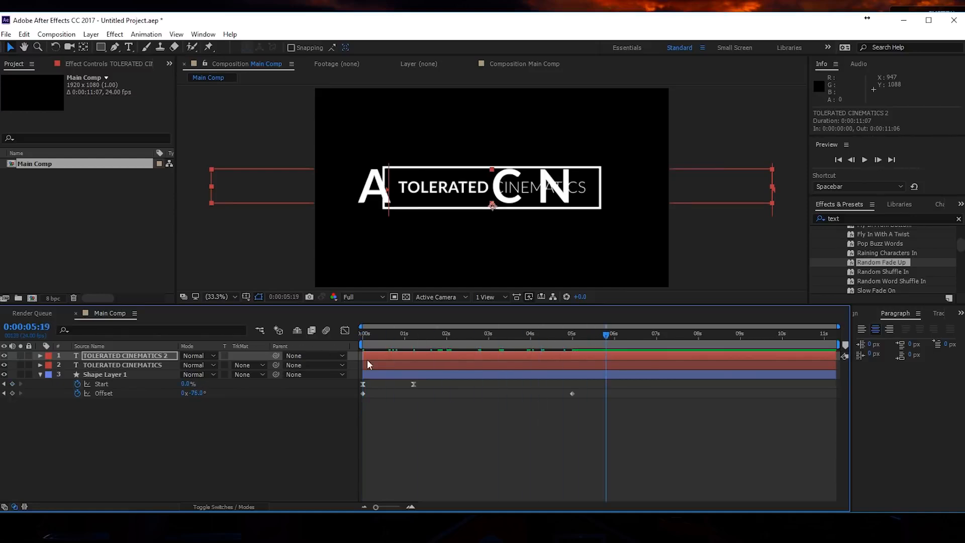
Scale the duplicate title to 314% and move it above the rectangle to about 1420.7, 405.7
left_click(155, 357)
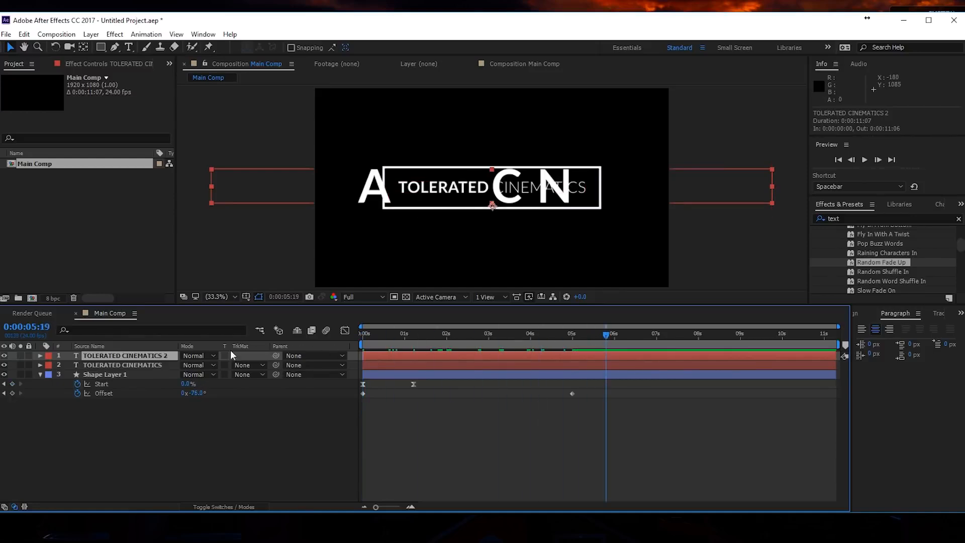
key("s")
left_click_drag(211, 366, 220, 366)
left_click(162, 356)
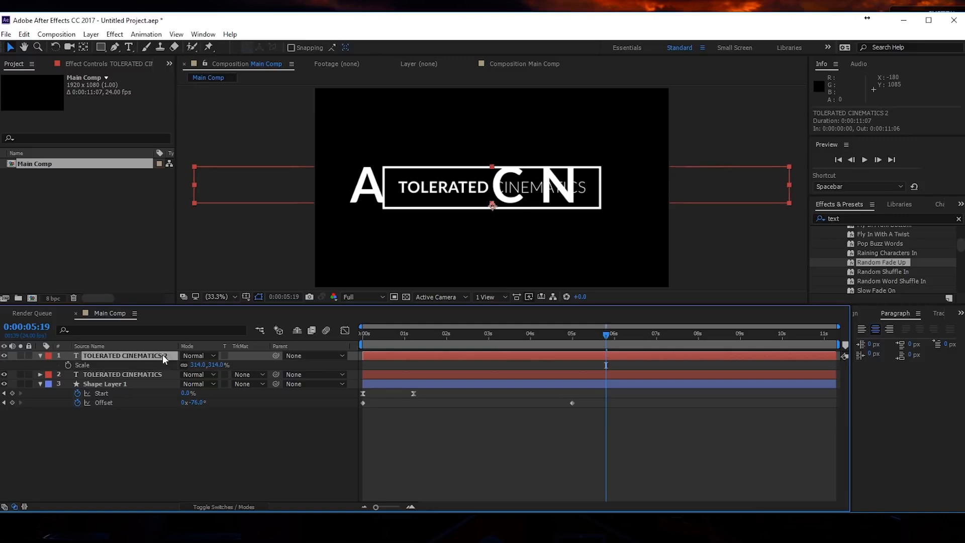
left_click_drag(383, 197, 468, 153)
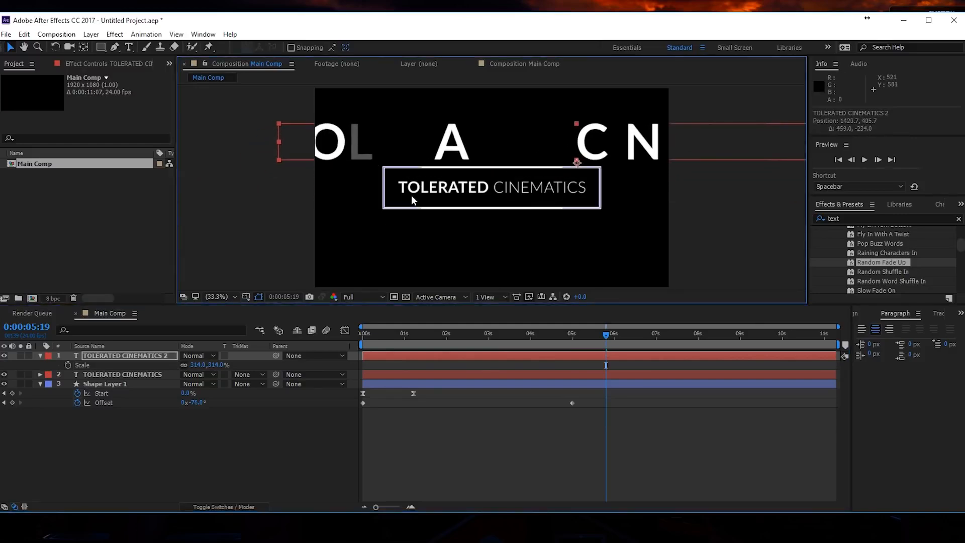
Set the duplicate title's opacity to 10%
key("t")
left_click(189, 365)
type("10")
key("Return")
left_click(157, 444)
Add a Gaussian Blur effect to the duplicate title with Blurriness set to 50
left_click(125, 356)
left_click(114, 34)
mouse_move(43, 111)
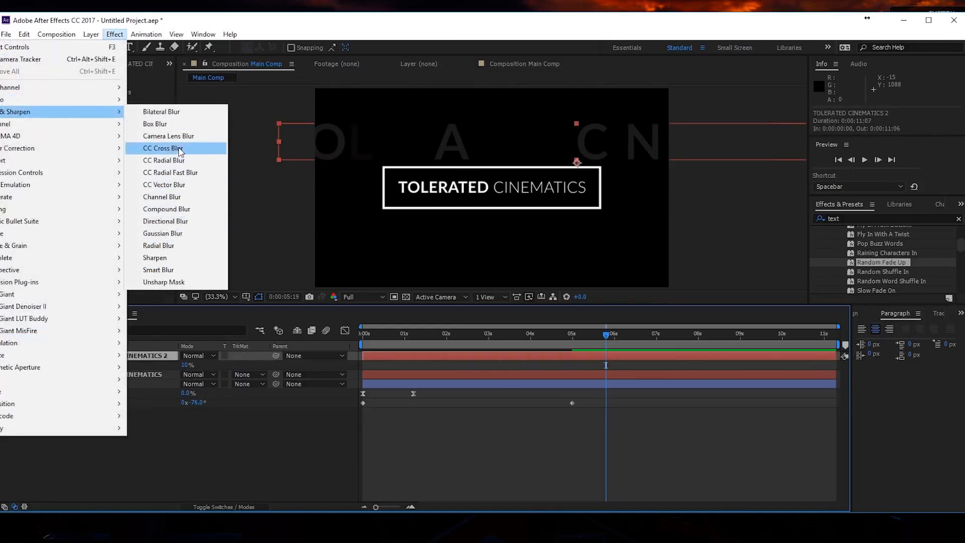
left_click(171, 233)
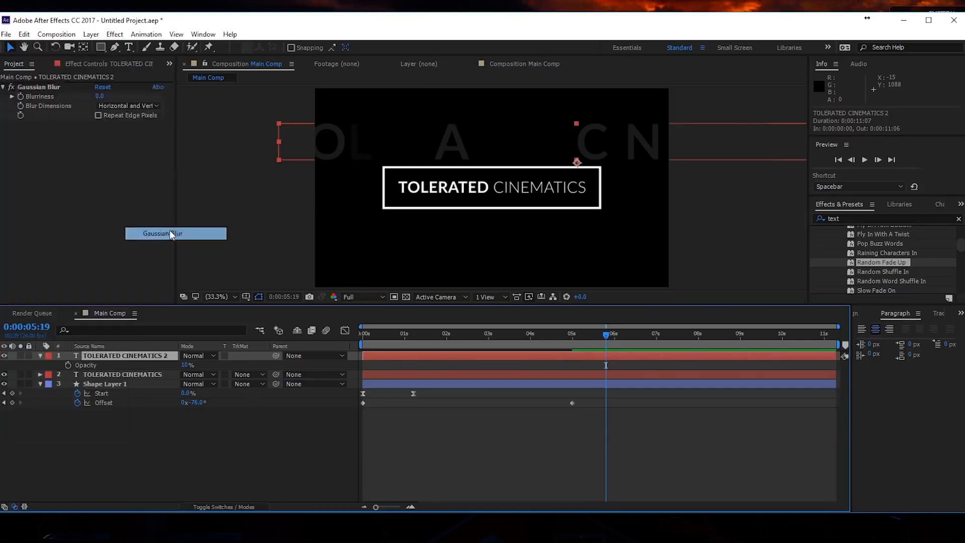
left_click(102, 96)
type("50")
key("Return")
left_click(106, 151)
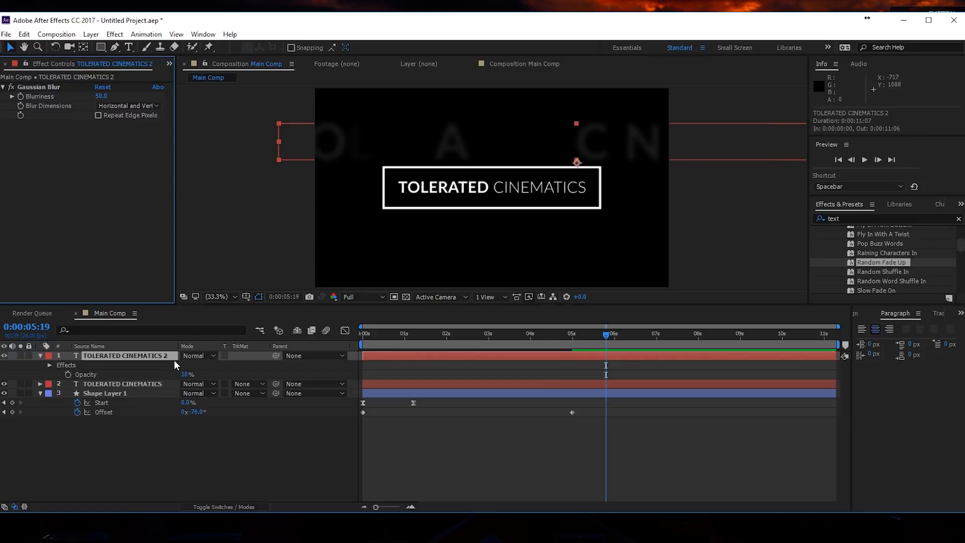
Set the duplicate title's opacity to 5% and collapse its properties
left_click(185, 375)
type("5")
key("Return")
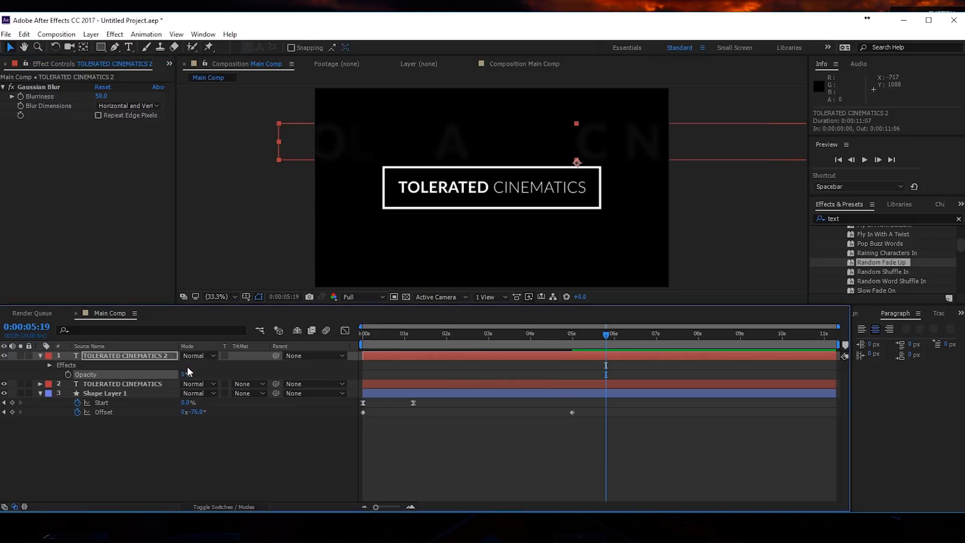
left_click(144, 346)
left_click(40, 355)
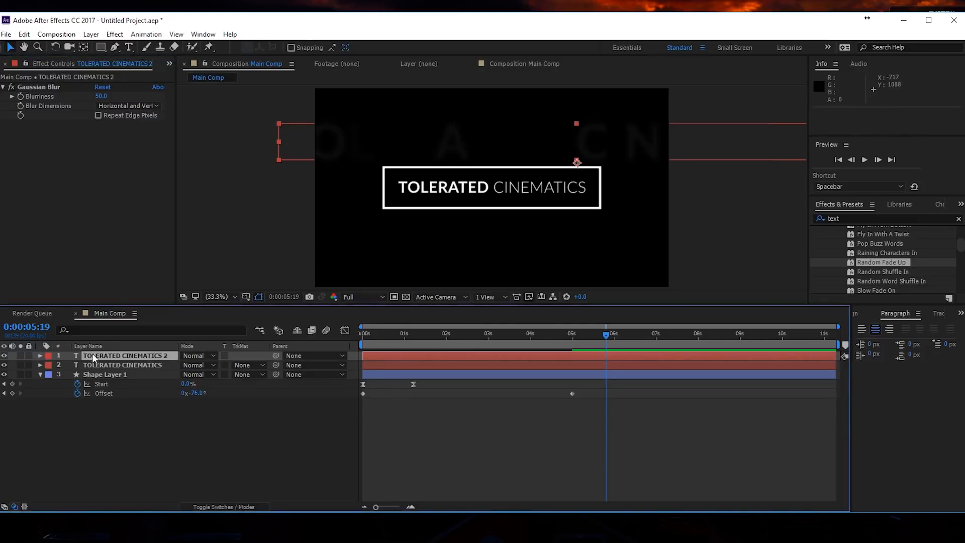
Reveal the duplicate title's modified properties and examine the range selector settings of its two text animators
left_click(40, 355)
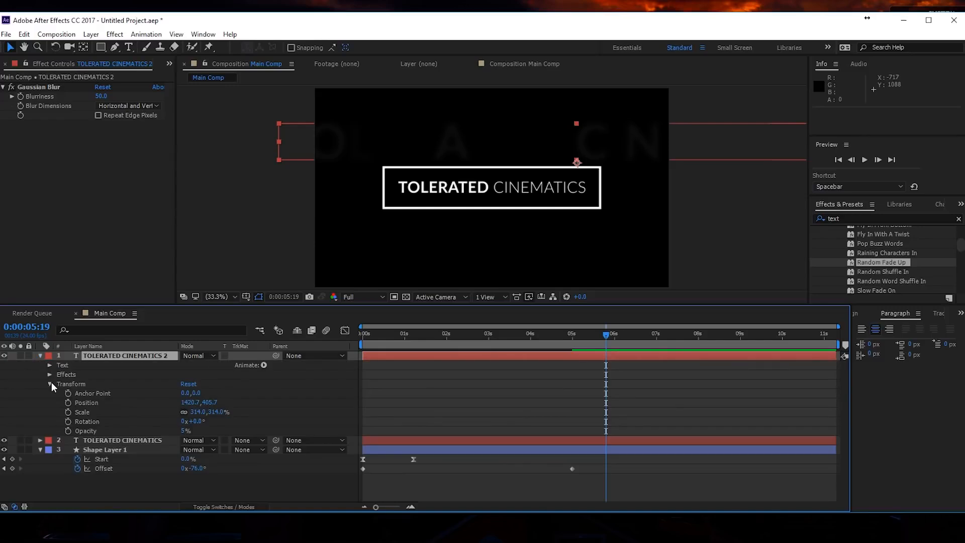
mouse_move(883, 263)
left_mouse_down()
mouse_move(623, 320)
mouse_move(890, 265)
left_mouse_up()
left_click(146, 355)
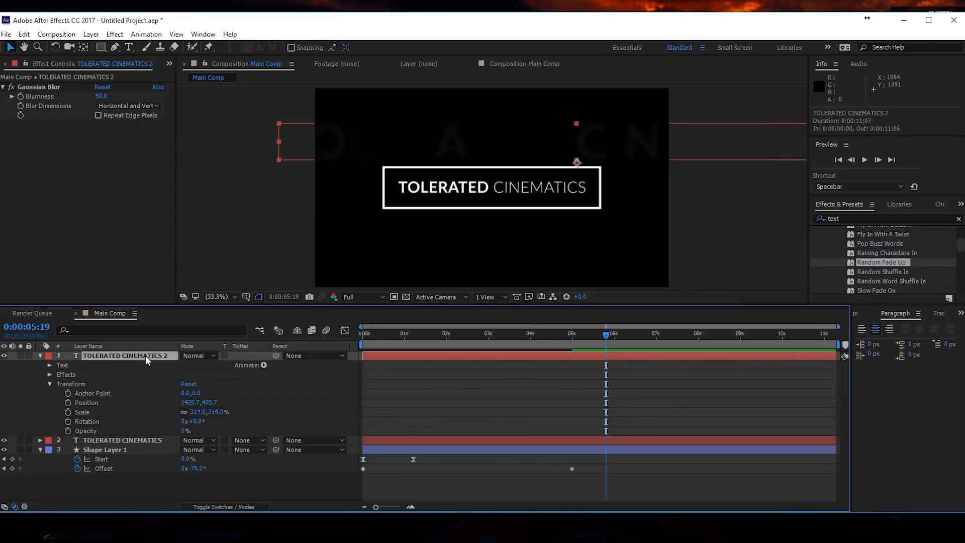
key("u")
key("u")
key("u")
scroll(168, 411, "down", 3)
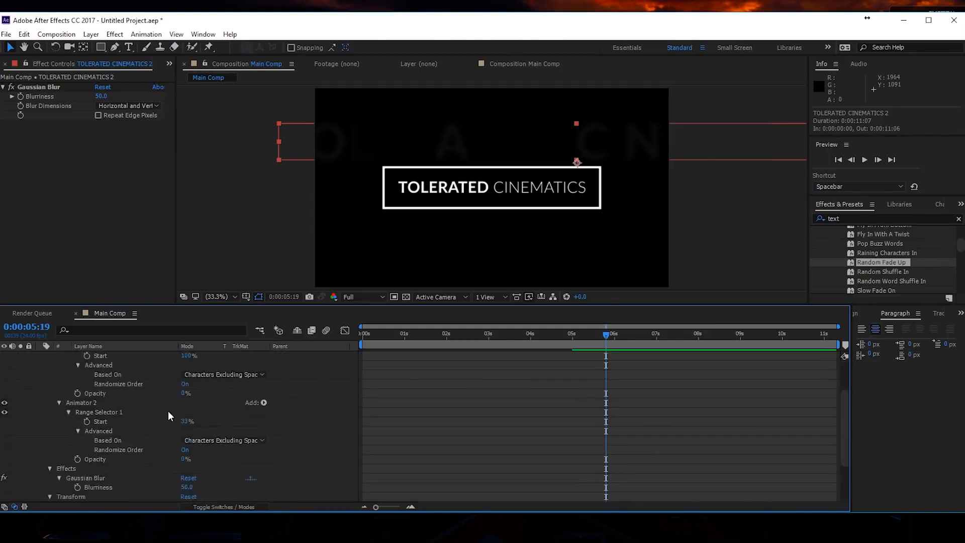
left_click(108, 386)
left_click(136, 421)
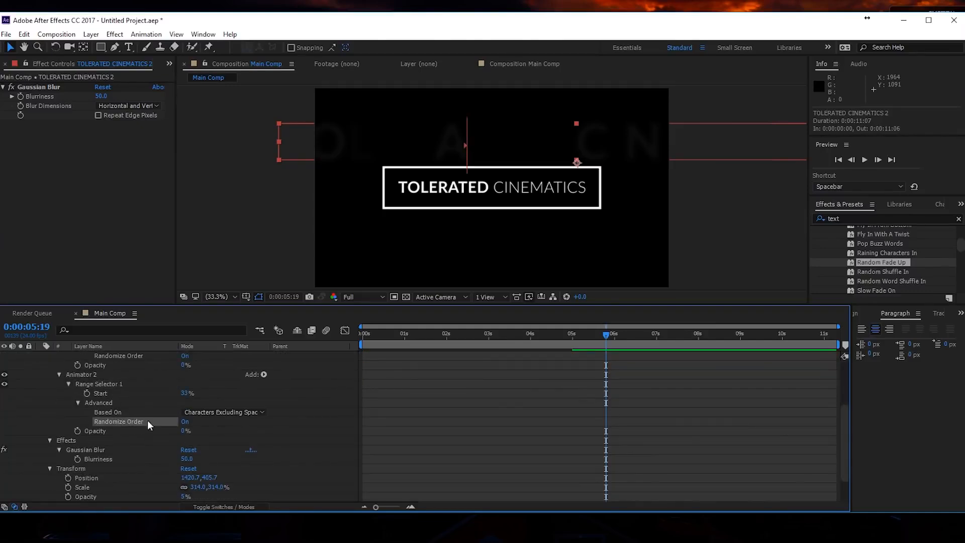
left_click(118, 386)
left_click(115, 393)
left_click(381, 328)
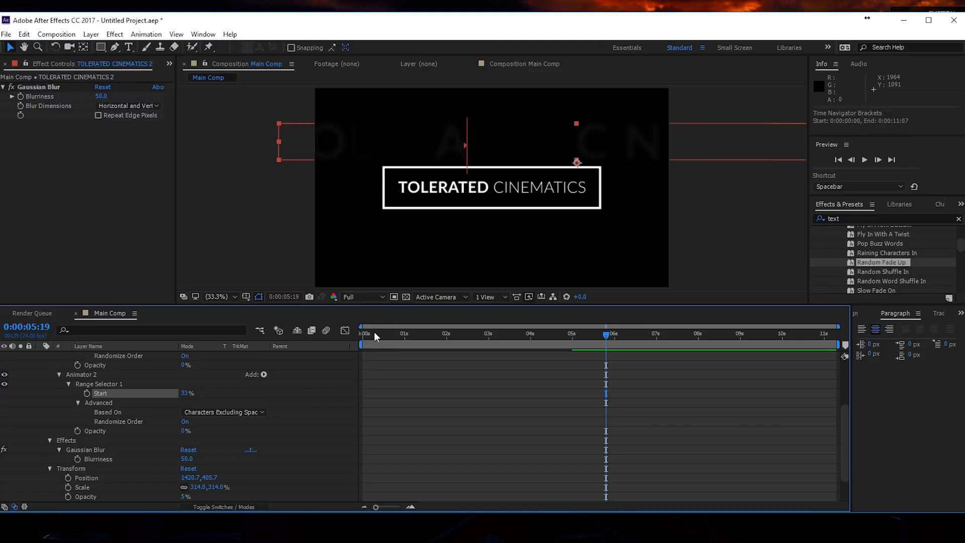
Keyframe Animator 2's Start from 10% at the composition's beginning to 30% at its end, and preview the animation
left_click_drag(375, 333, 360, 336)
left_click(186, 393)
type("10")
key("Return")
left_click(87, 393)
key("End")
left_click(185, 393)
type("30")
key("Return")
key("space")
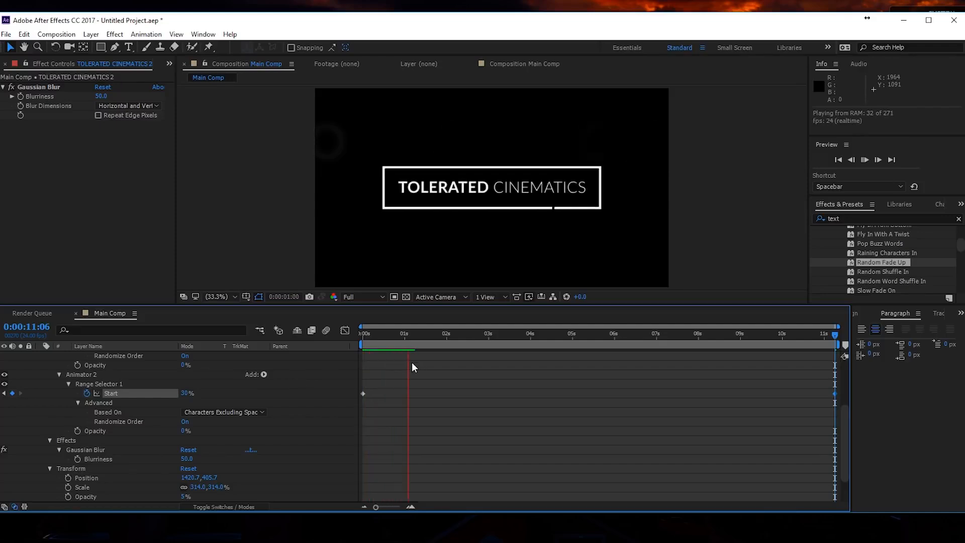
left_click(484, 334)
Duplicate the TOLERATED CINEMATICS 2 layer and move the copy straight down about 573 px, below the rectangle
scroll(95, 393, "up", 3)
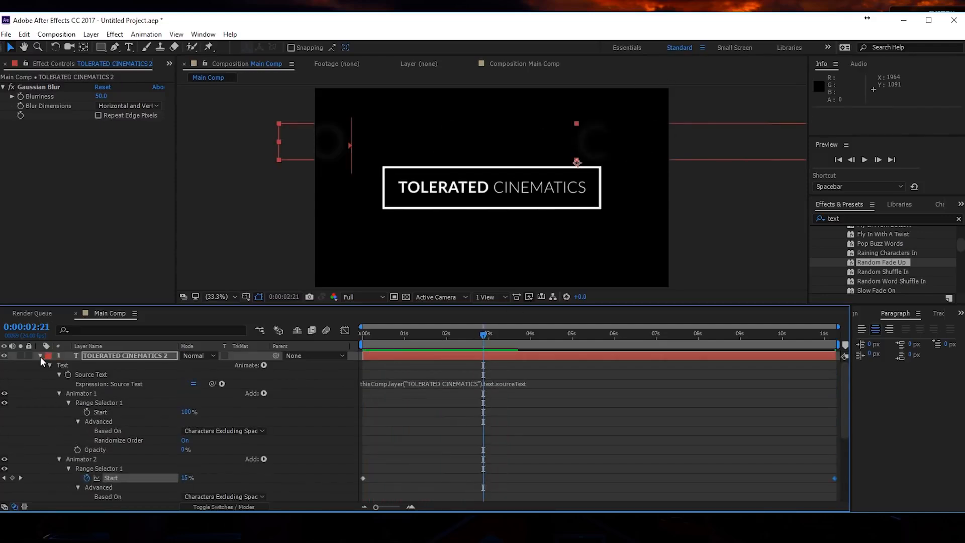
left_click(41, 357)
left_click(99, 355)
key("ctrl+d")
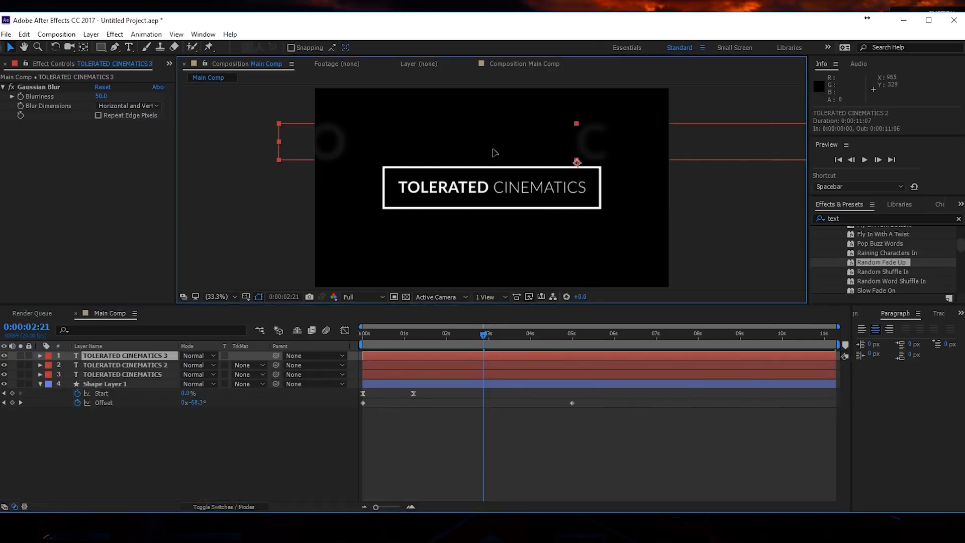
left_click_drag(495, 152, 480, 258)
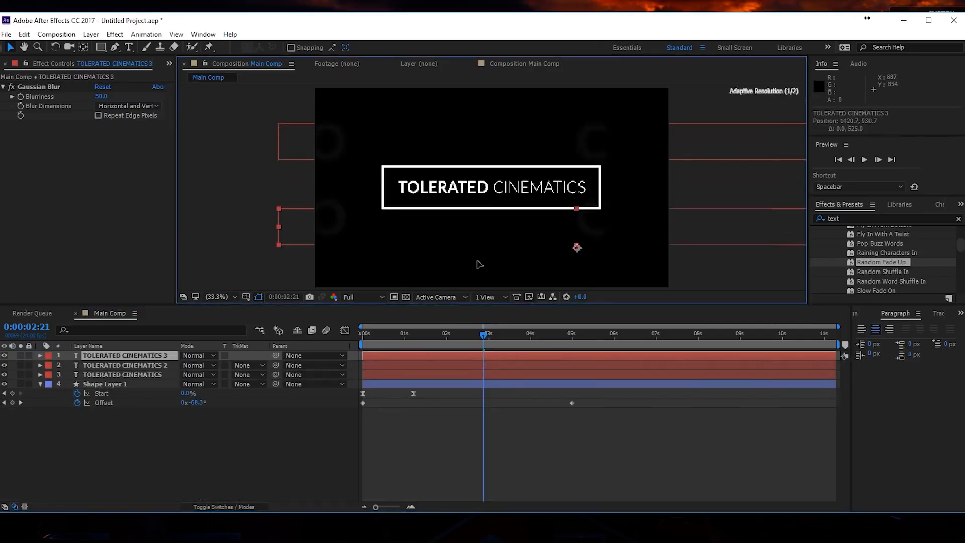
Expand the new copy's effects and text properties, including Animator 1 and Animator 2
left_click(40, 356)
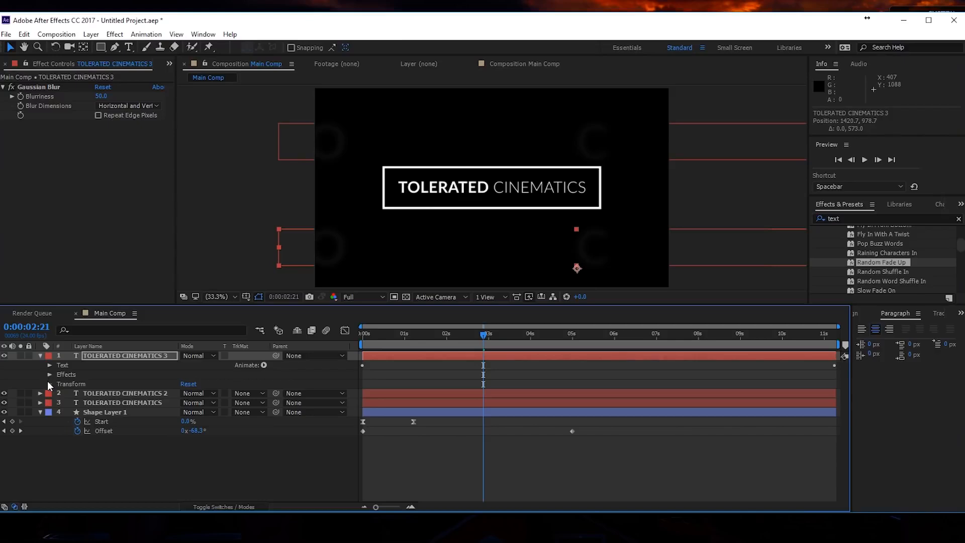
left_click(49, 375)
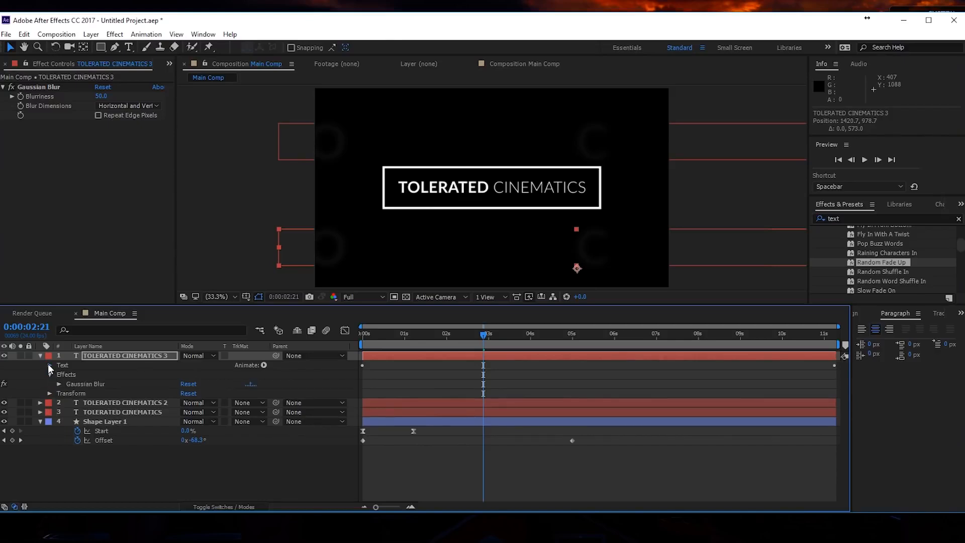
left_click(48, 364)
left_click(58, 402)
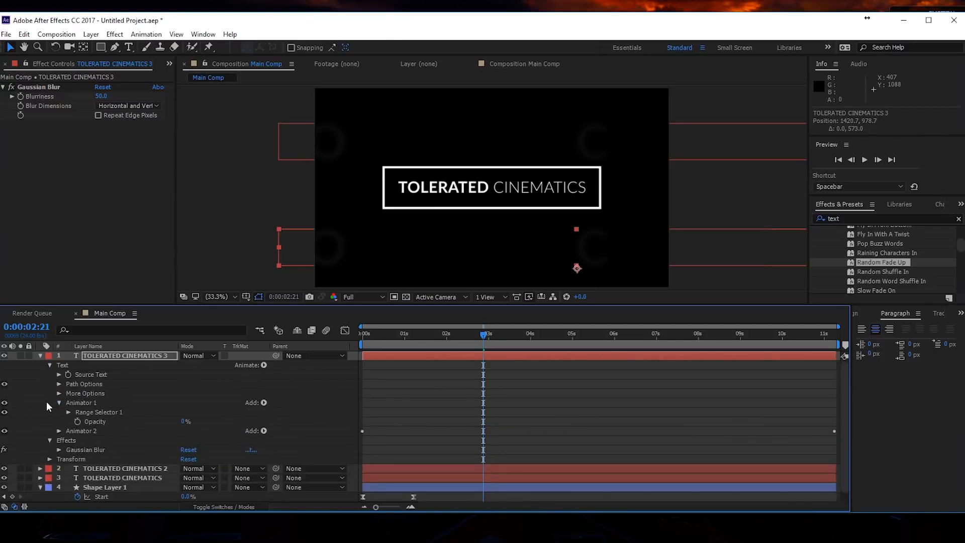
scroll(53, 407, "down", 1)
left_click(58, 422)
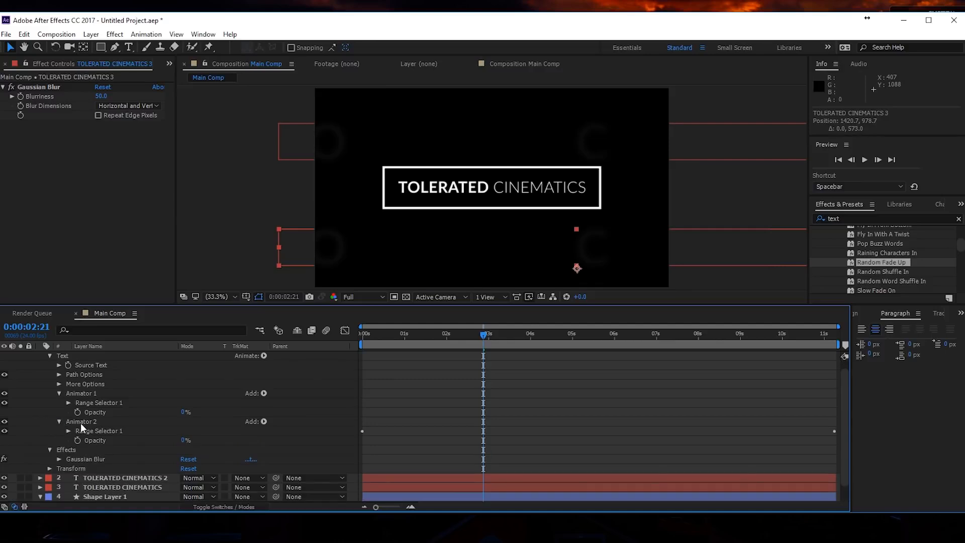
Try deleting Animator 2 and Animator 1's range selector from the lower title, undoing each deletion
left_click(81, 422)
key("Delete")
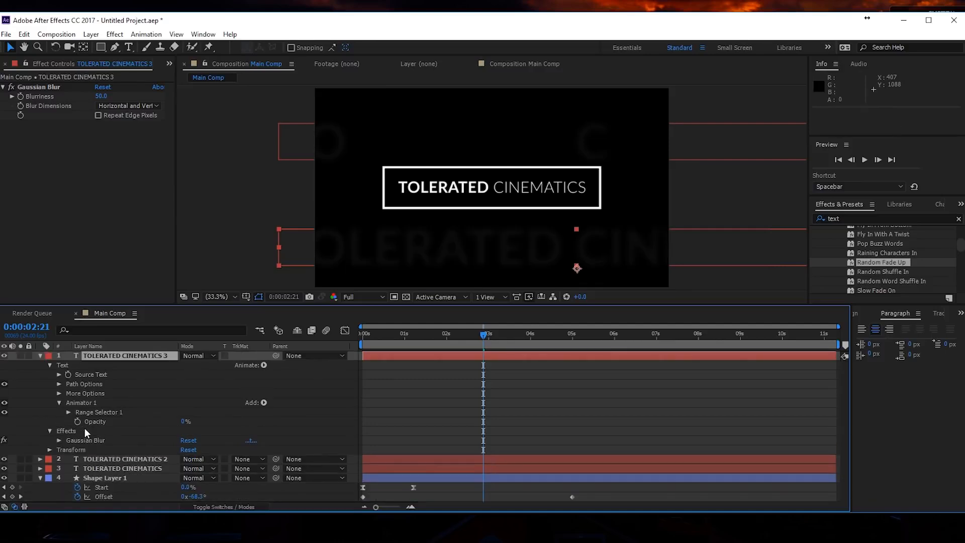
key("ctrl+z")
left_click(92, 411)
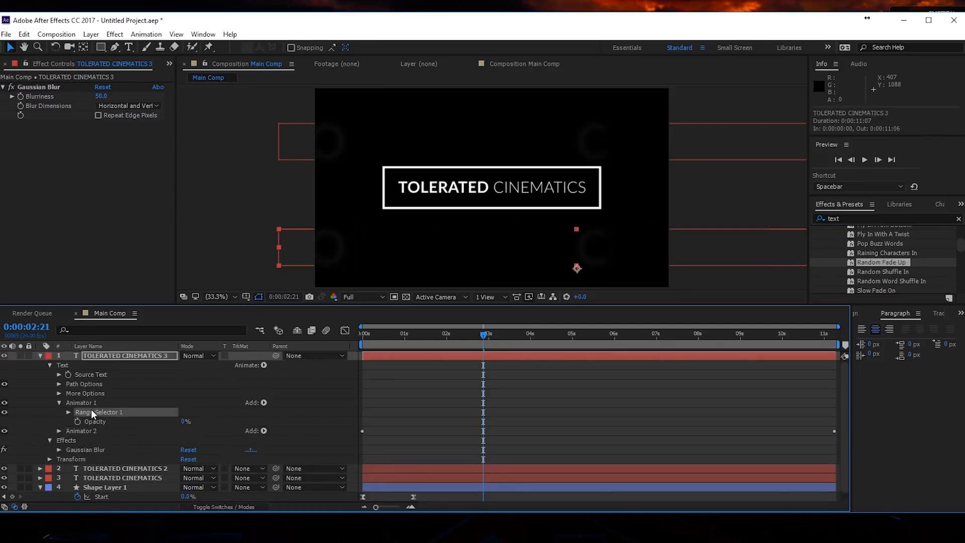
key("Delete")
key("ctrl+z")
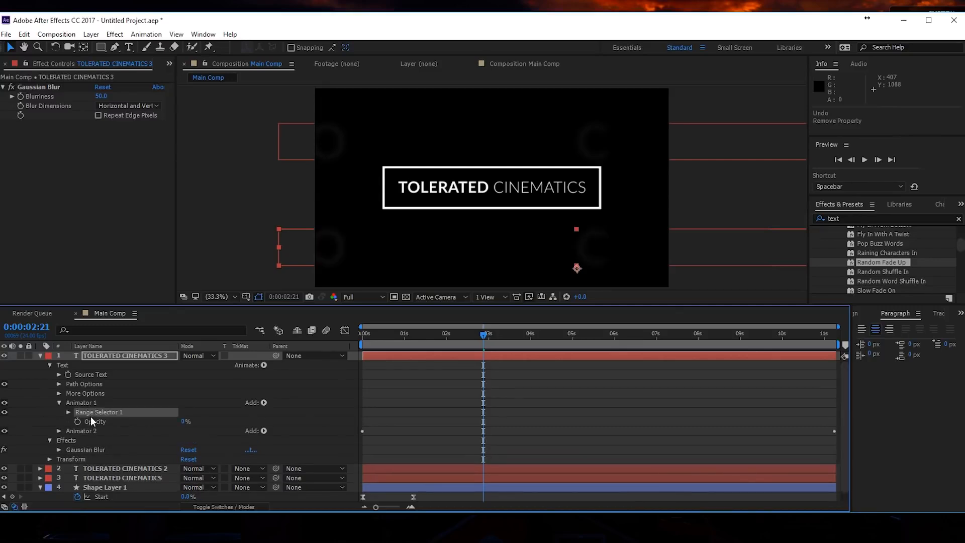
Expand Animator 2 on the lower title and show the settings of its range selector
left_click(59, 431)
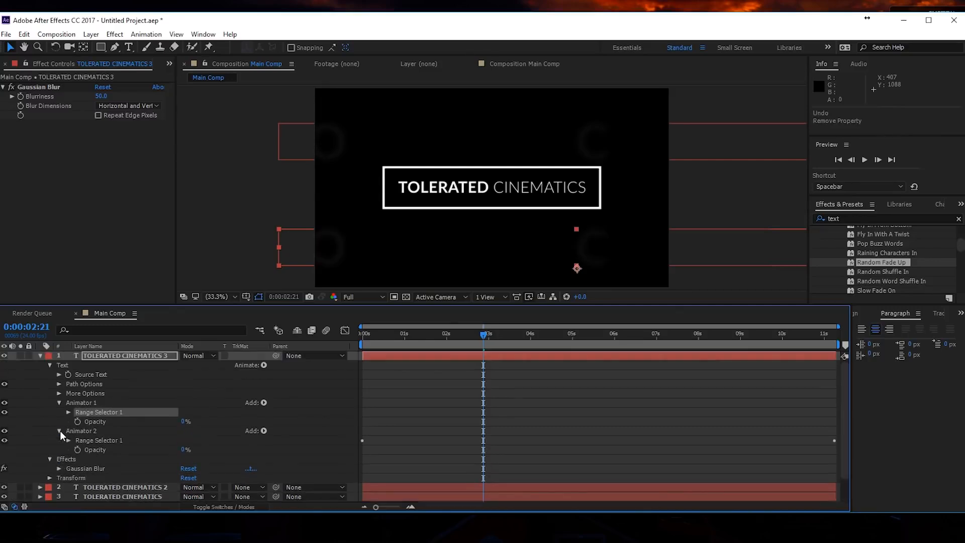
left_click(125, 441)
left_click(109, 450)
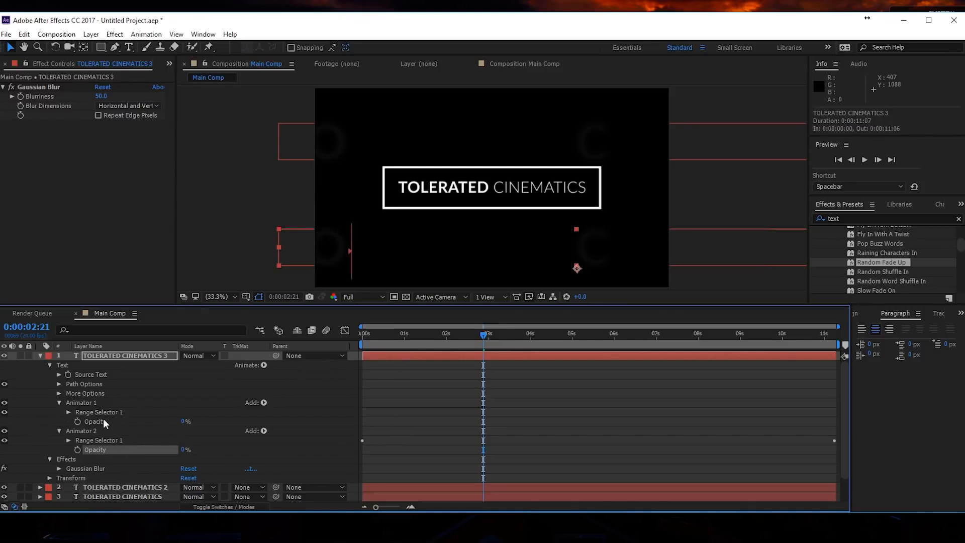
left_click(98, 441)
left_click(69, 441)
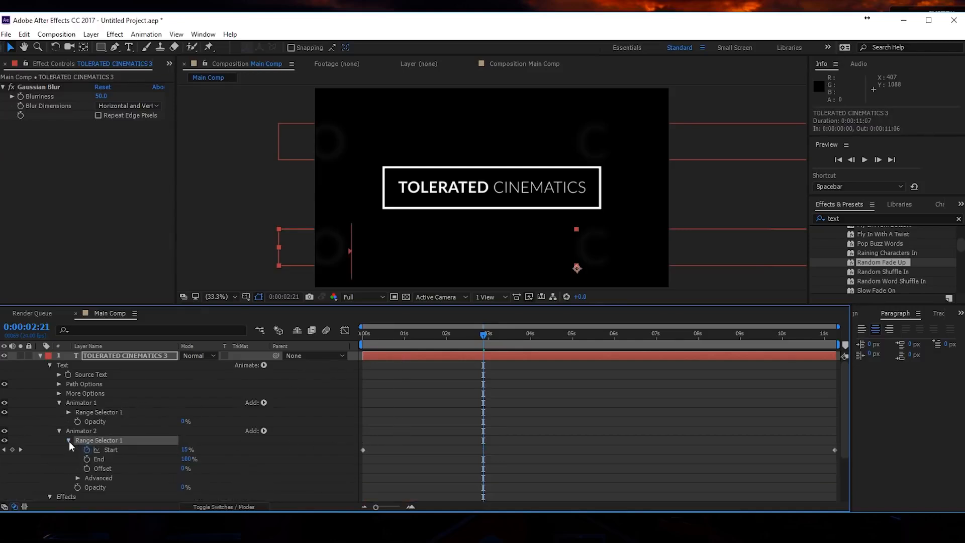
Try an Offset of -35% on Animator 2's range selector, check it at another time, and undo the offset changes
left_click_drag(182, 470, 175, 481)
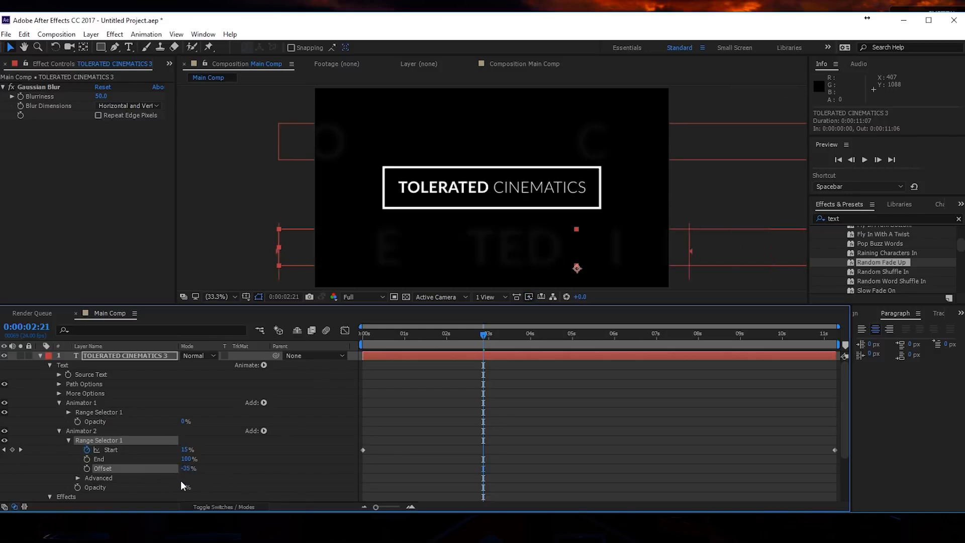
left_click_drag(483, 336, 783, 403)
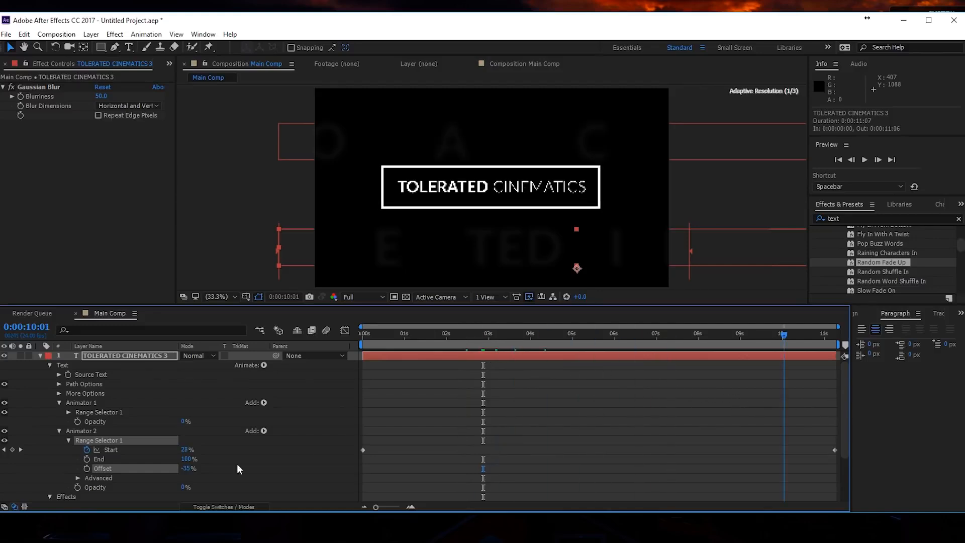
left_click_drag(185, 468, 171, 468)
key("ctrl+z")
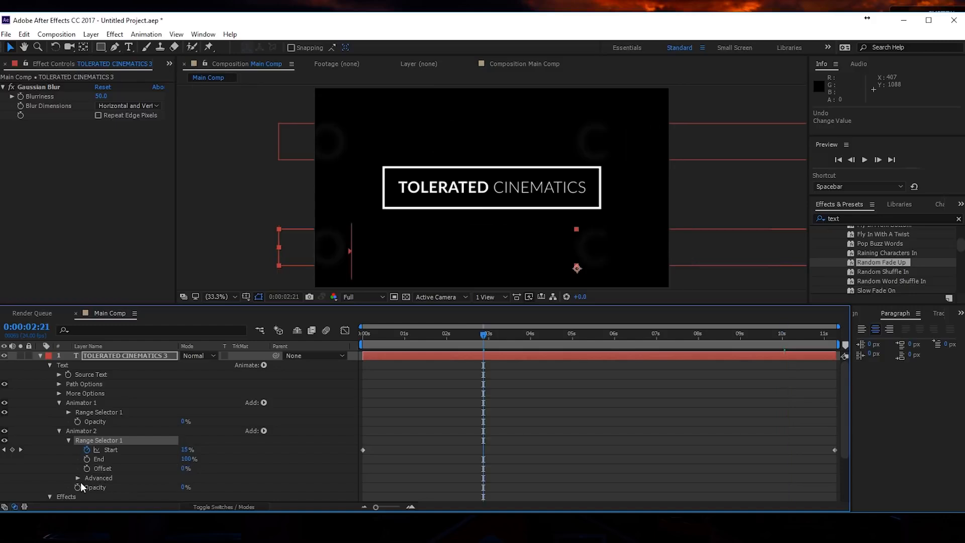
Set the Random Seed of Animator 2's range selector to 1 on the TOLERATED CINEMATICS 3 layer
left_click(77, 478)
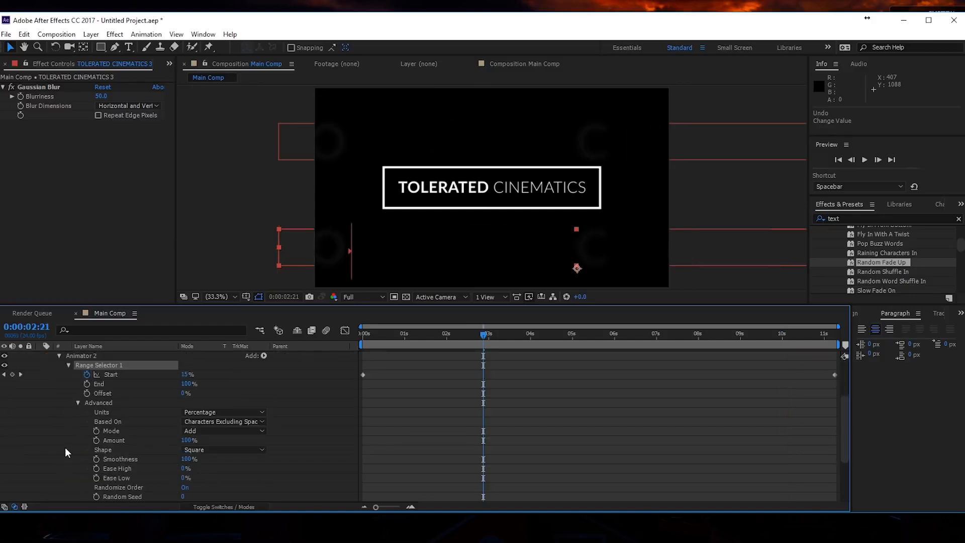
scroll(82, 437, "down", 2)
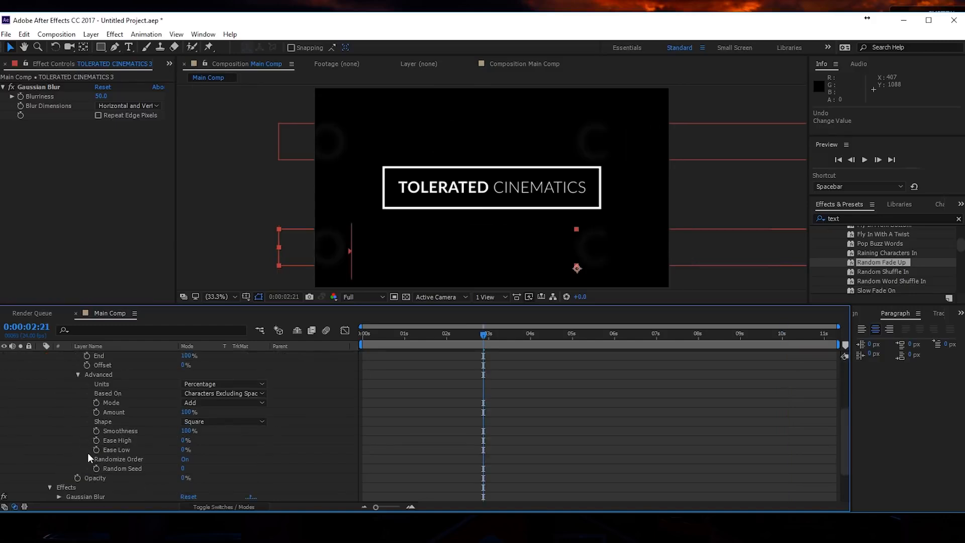
left_click(182, 470)
key("Up")
key("Up")
key("Down")
left_click(390, 425)
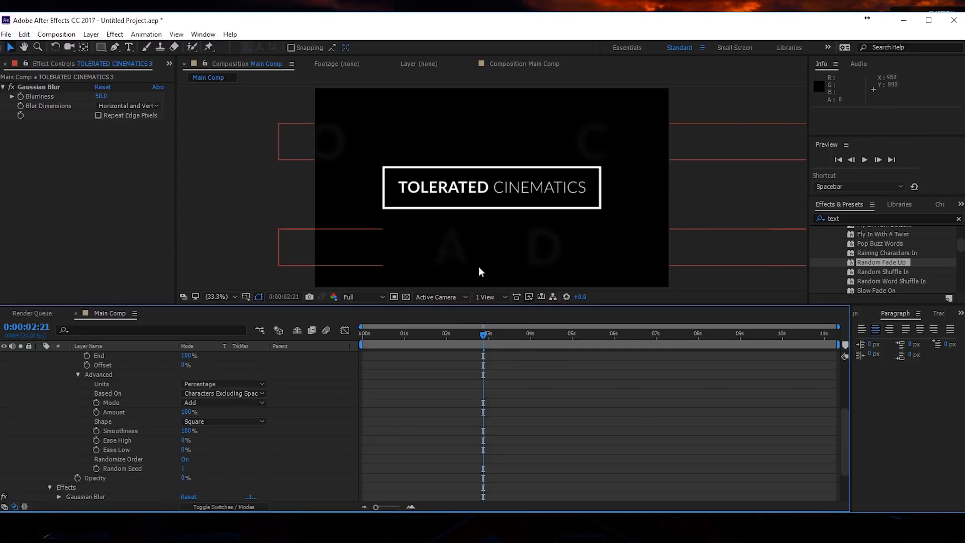
Move the lower background title about 144 px up and the upper one about 108 px down towards the frame, and preview
scroll(51, 408, "up", 5)
left_click(40, 356)
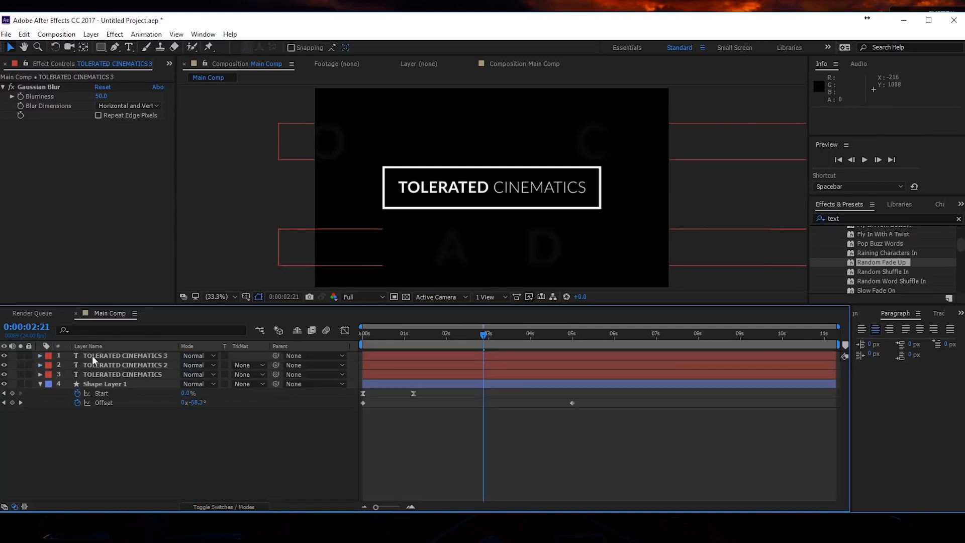
left_click(95, 355)
left_click_drag(471, 257, 475, 230)
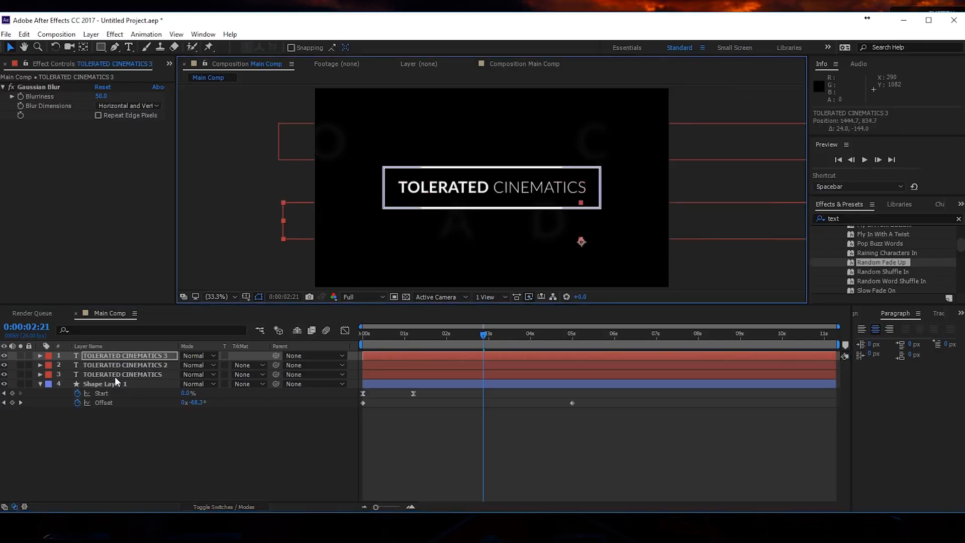
left_click_drag(439, 138, 430, 158)
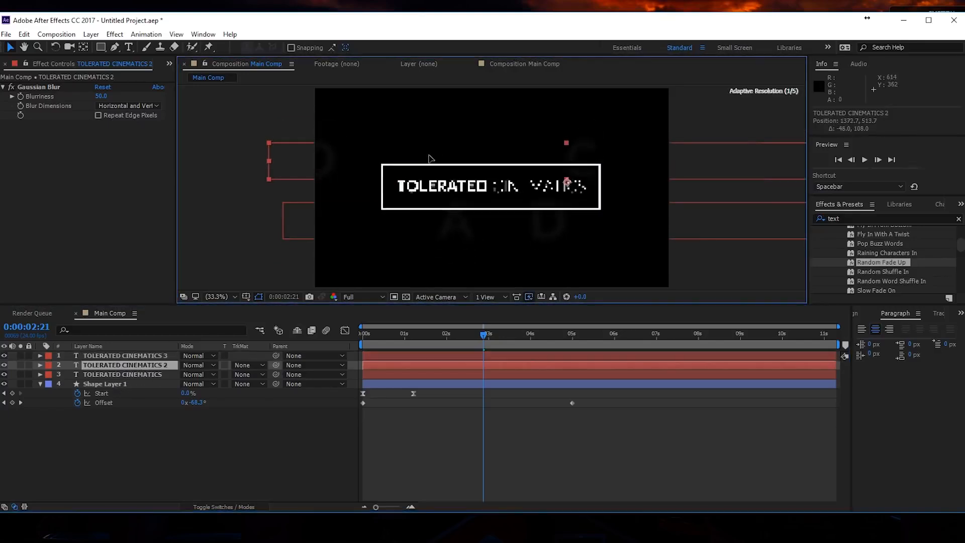
left_click(495, 420)
key("space")
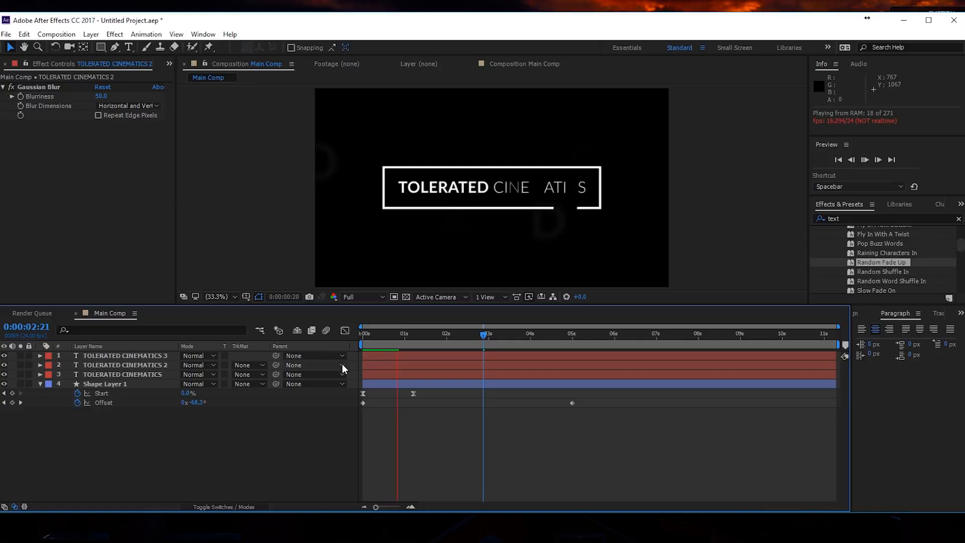
Duplicate Shape Layer 1 from the start of the composition and view the frame enlarged at 0:00:00:22
left_click_drag(438, 334, 358, 335)
left_click(121, 384)
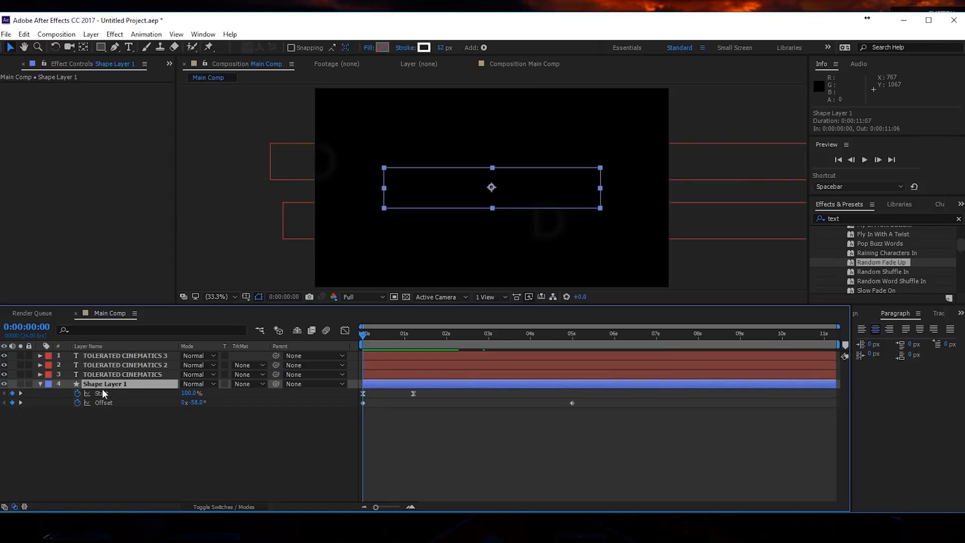
key("ctrl+d")
key("slash")
left_click_drag(366, 335, 402, 337)
key("space")
left_click_drag(435, 251, 484, 243)
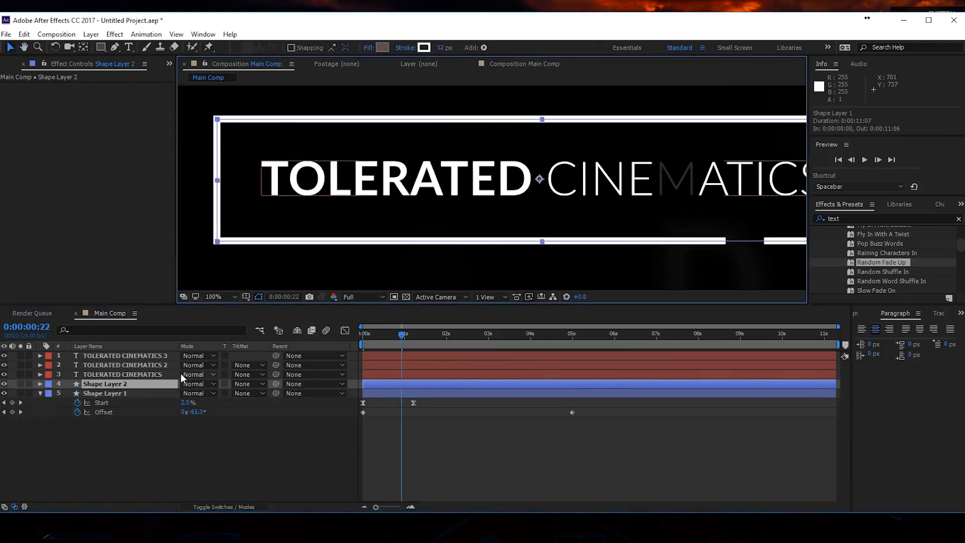
Set the stroke width of Shape Layer 2's rectangle to 17
left_click(158, 384)
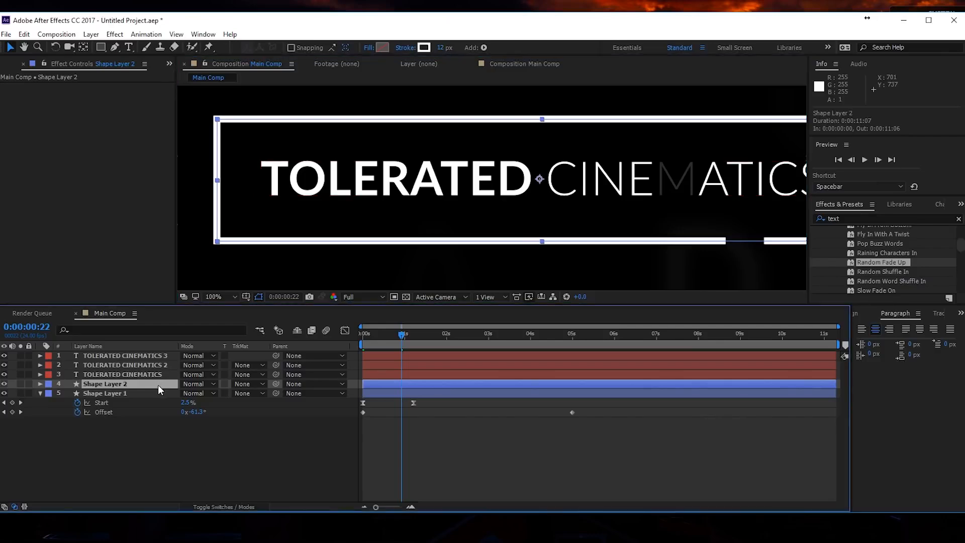
left_click(39, 384)
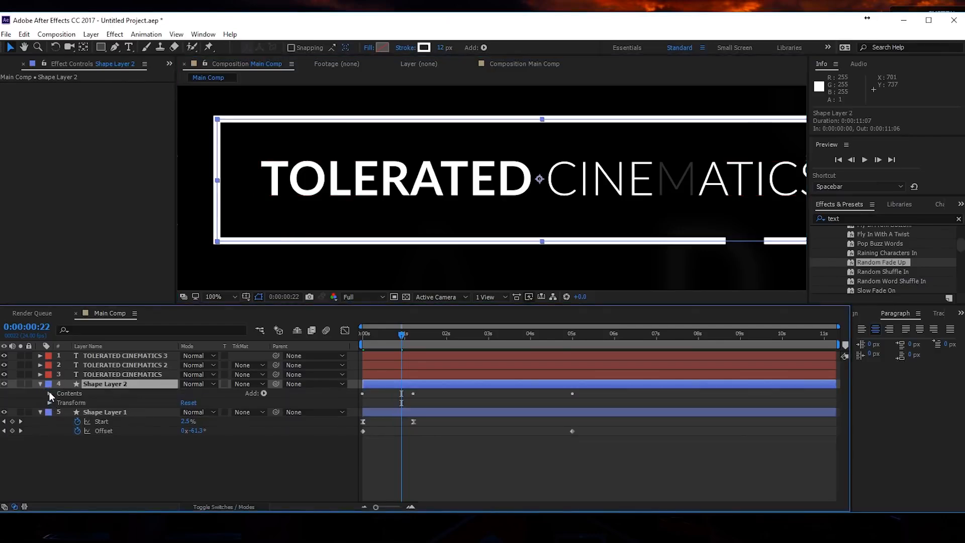
left_click(50, 393)
left_click(59, 403)
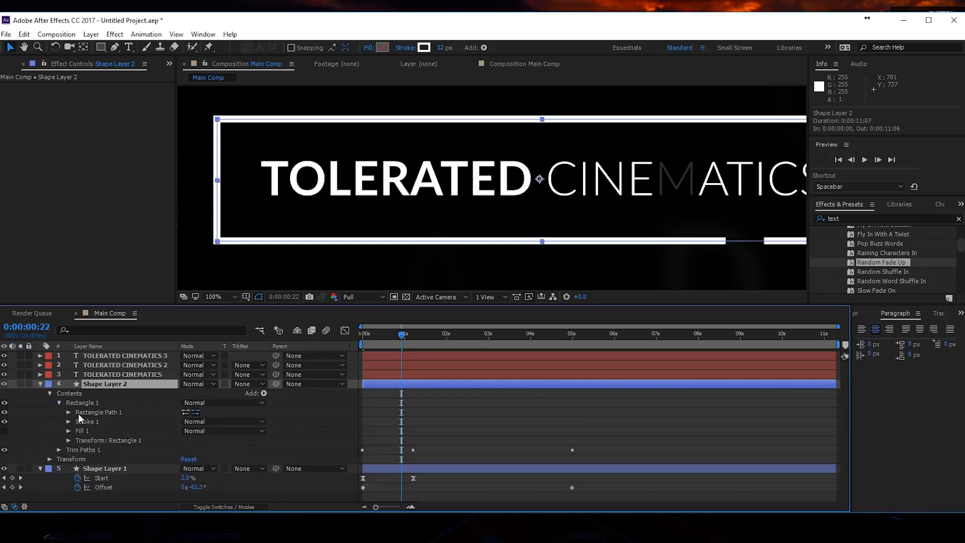
left_click(68, 422)
left_click(184, 459)
type("15")
key("Return")
left_click(187, 460)
type("17")
key("Return")
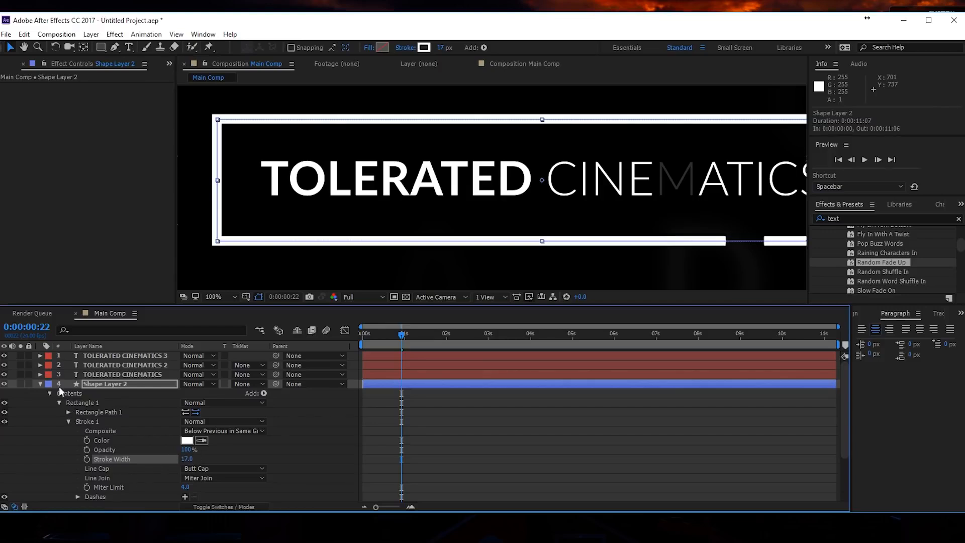
Change the stroke color of Shape Layer 1's rectangle to amber FFC000 and collapse the layer's properties
left_click(41, 384)
left_click(40, 394)
left_click(41, 394)
left_click(60, 412)
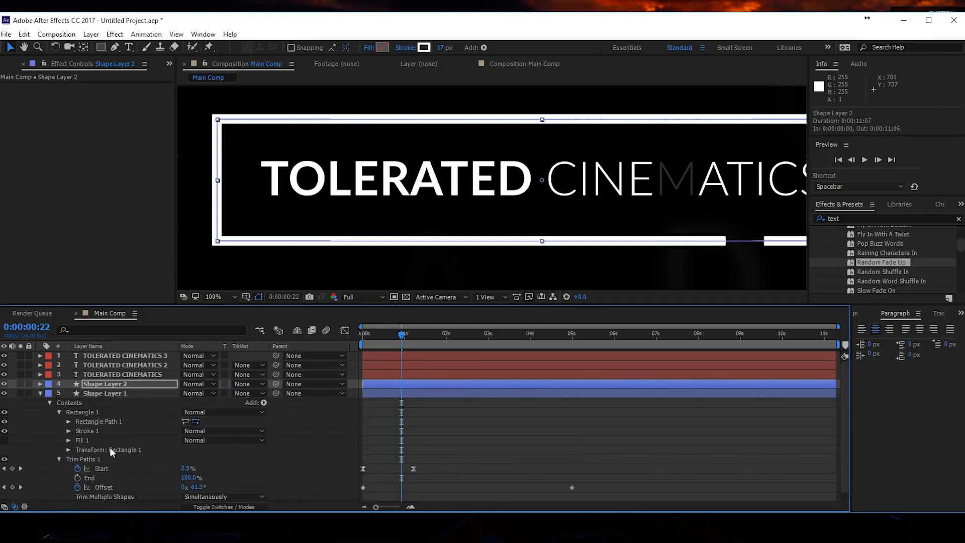
left_click(69, 431)
left_click(187, 441)
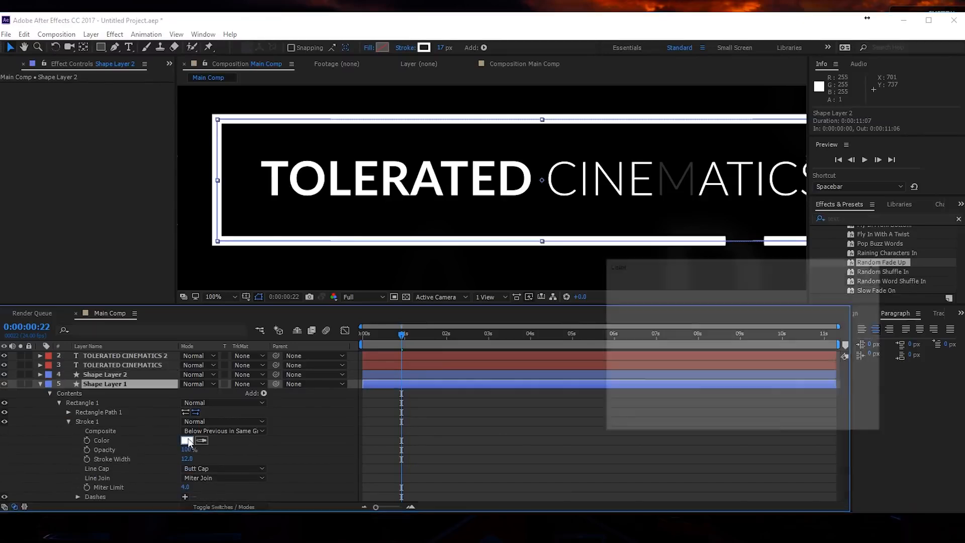
left_click_drag(768, 402, 767, 410)
left_click_drag(729, 346, 761, 272)
left_click_drag(765, 408, 764, 406)
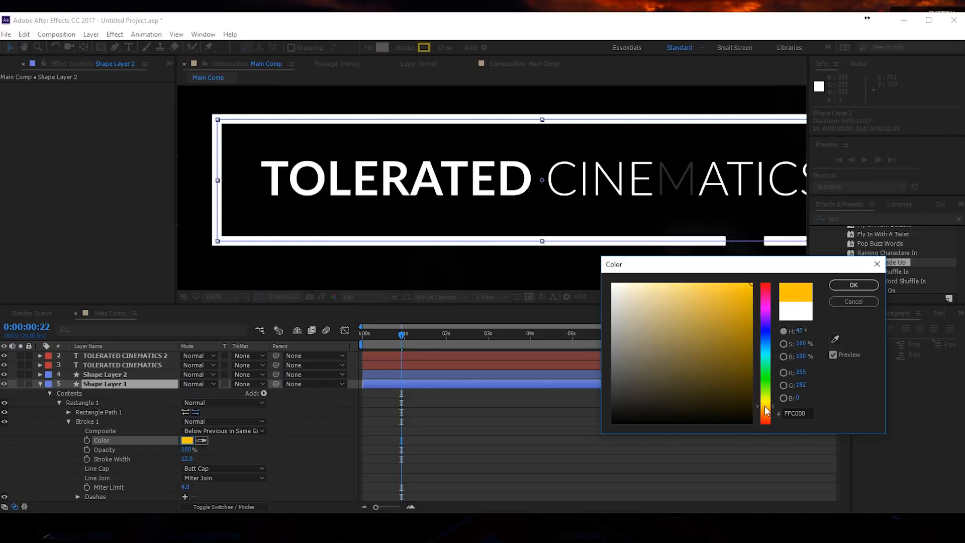
left_click(853, 285)
left_click(395, 336)
mouse_move(394, 336)
left_mouse_down()
mouse_move(435, 333)
mouse_move(405, 334)
left_mouse_up()
left_click(40, 384)
Shift Shape Layer 2 to begin at 0:00:00:02 so the amber line leads the white one, and preview the animation
left_click(95, 384)
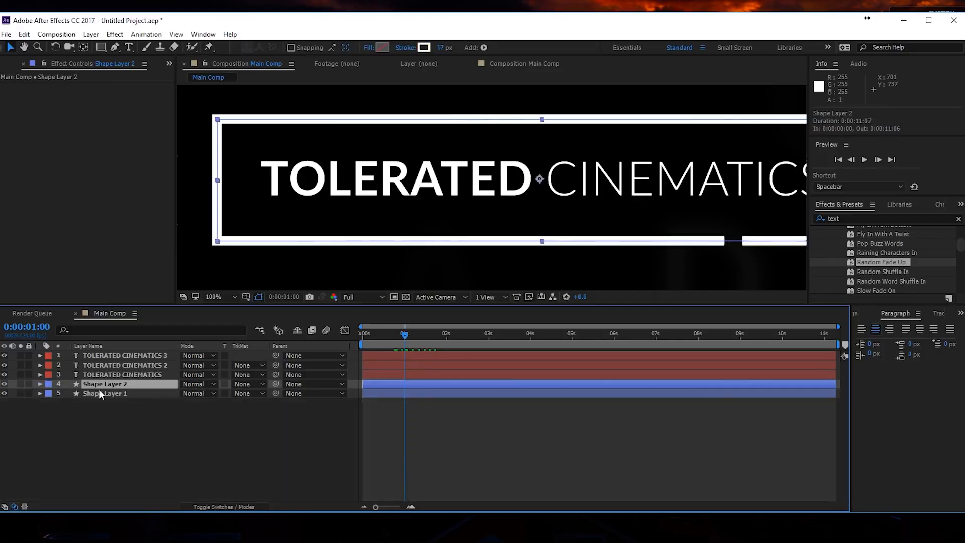
left_click_drag(385, 385, 393, 384)
left_click_drag(689, 228, 668, 240)
left_click(247, 295)
left_click(235, 295)
left_click(234, 295)
left_click(236, 322)
left_click_drag(377, 382, 376, 382)
mouse_move(405, 334)
left_mouse_down()
mouse_move(430, 334)
mouse_move(389, 343)
left_mouse_up()
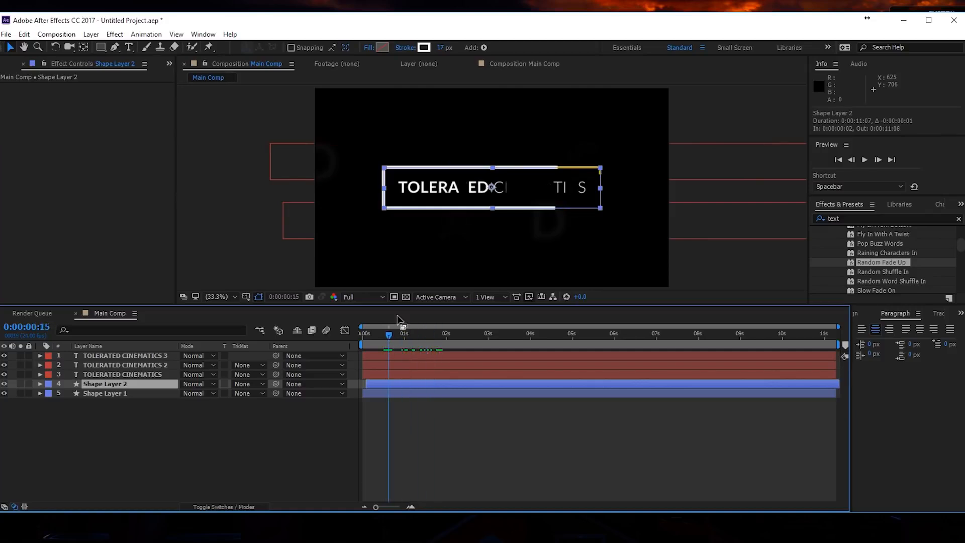
left_click(472, 425)
key("space")
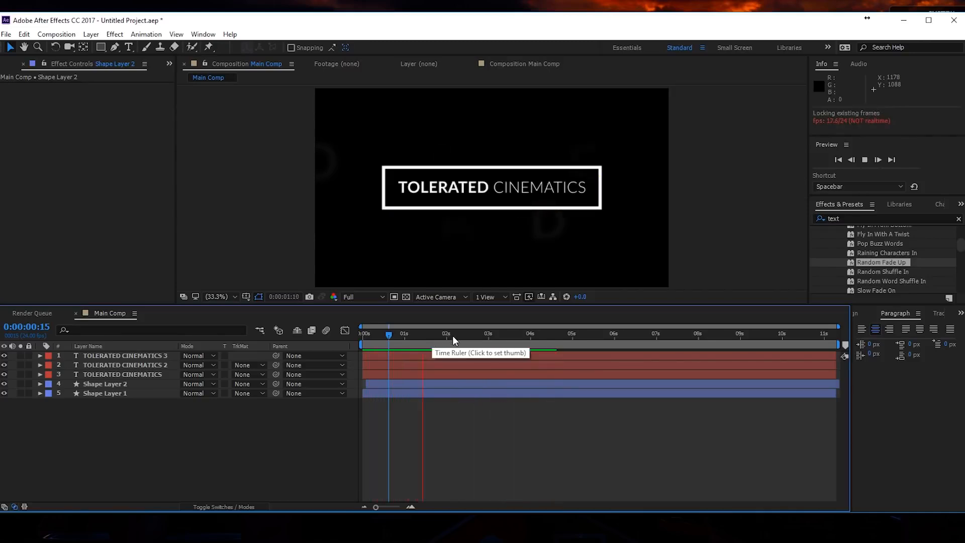
Lock the TOLERATED CINEMATICS 3 and TOLERATED CINEMATICS 2 background titles so the main title's text can be selected
left_click(453, 334)
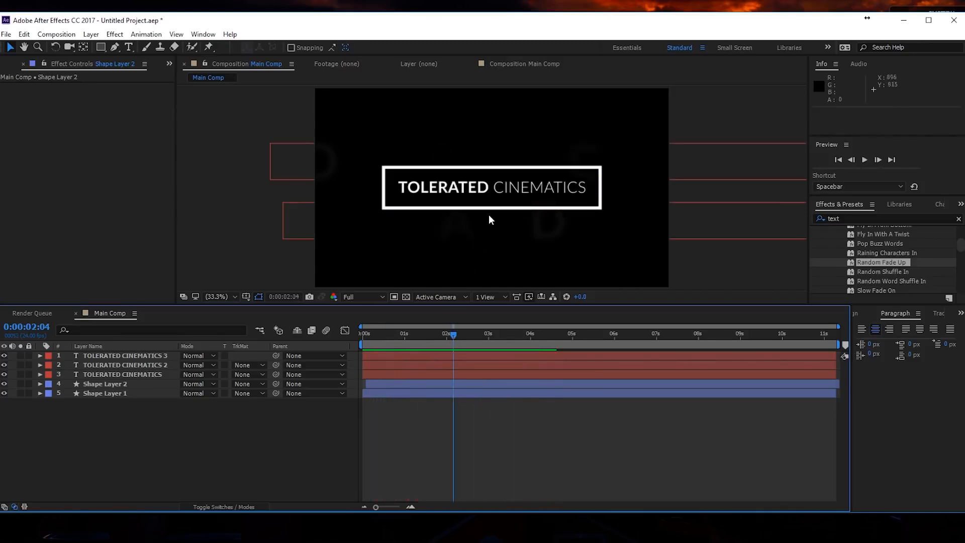
key("ctrl+t")
left_click_drag(495, 187, 583, 188)
left_click(108, 422)
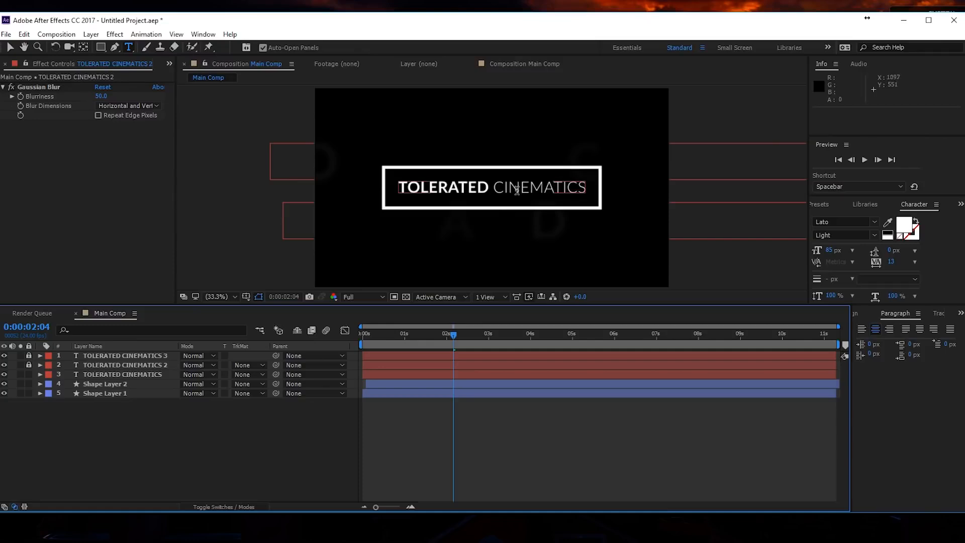
Color the word CINEMATICS in the main title yellow FFDE00 and preview the result
left_click(495, 187)
left_click(589, 187, "shift")
left_click(905, 225)
left_click(768, 403)
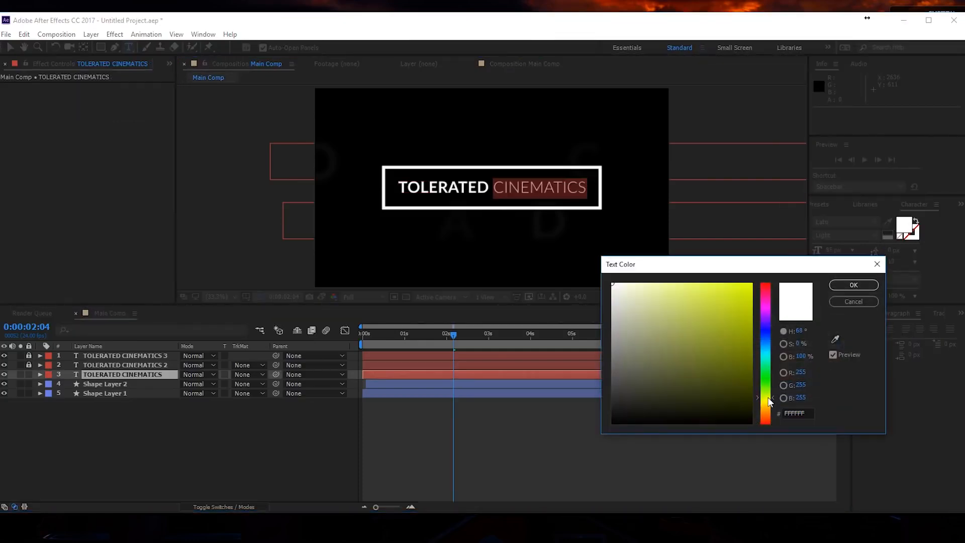
left_click(751, 283)
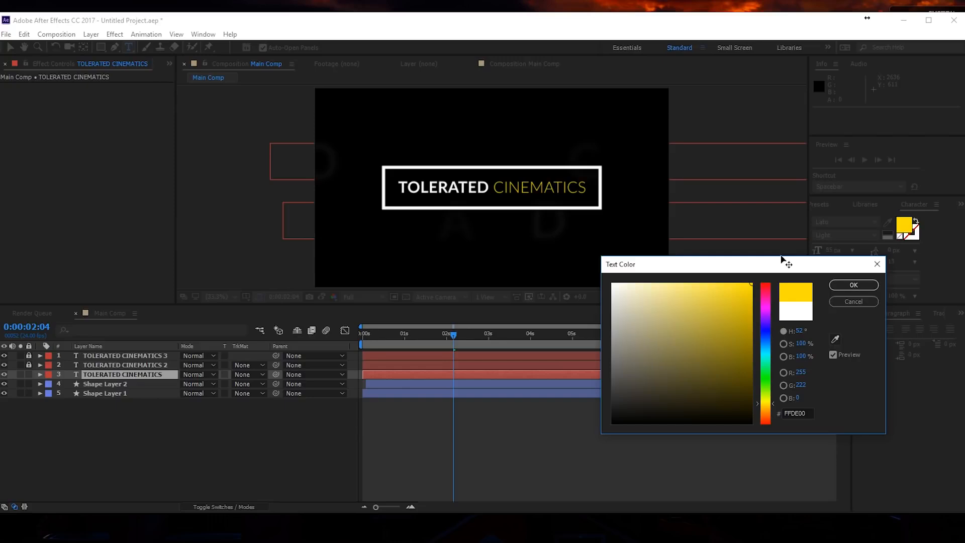
left_click(842, 285)
left_click(590, 441)
key("space")
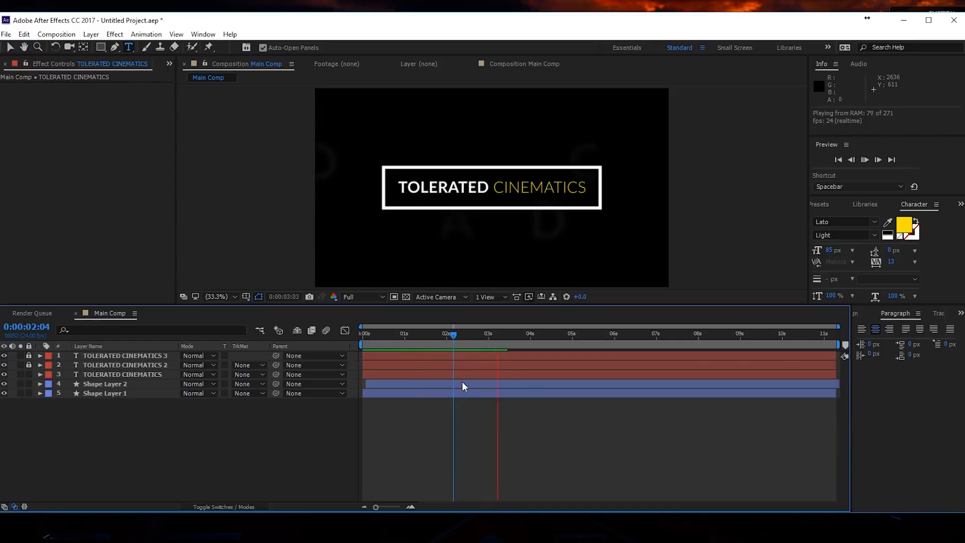
left_click_drag(454, 335, 335, 334)
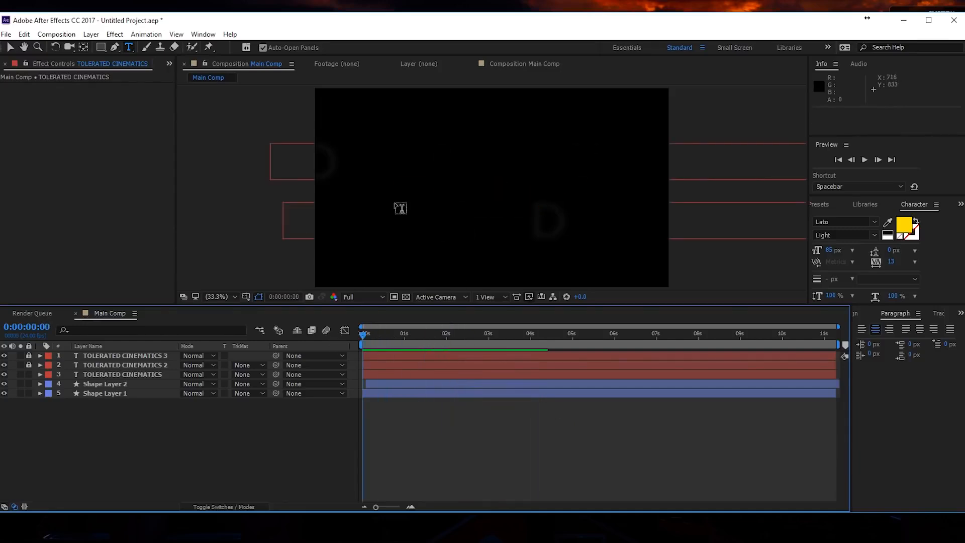
Turn all five layers into 3D layers, unlocking the two background titles for the change and locking them again
left_click(217, 506)
mouse_move(244, 356)
left_mouse_down()
mouse_move(240, 394)
mouse_move(243, 355)
left_mouse_up()
left_click(29, 356)
left_click(29, 365)
left_click(29, 356)
left_click(29, 366)
Add a two-node camera with the 35mm preset to the composition
mouse_move(360, 332)
left_mouse_down()
mouse_move(483, 341)
mouse_move(346, 334)
left_mouse_up()
right_click(186, 430)
mouse_move(217, 439)
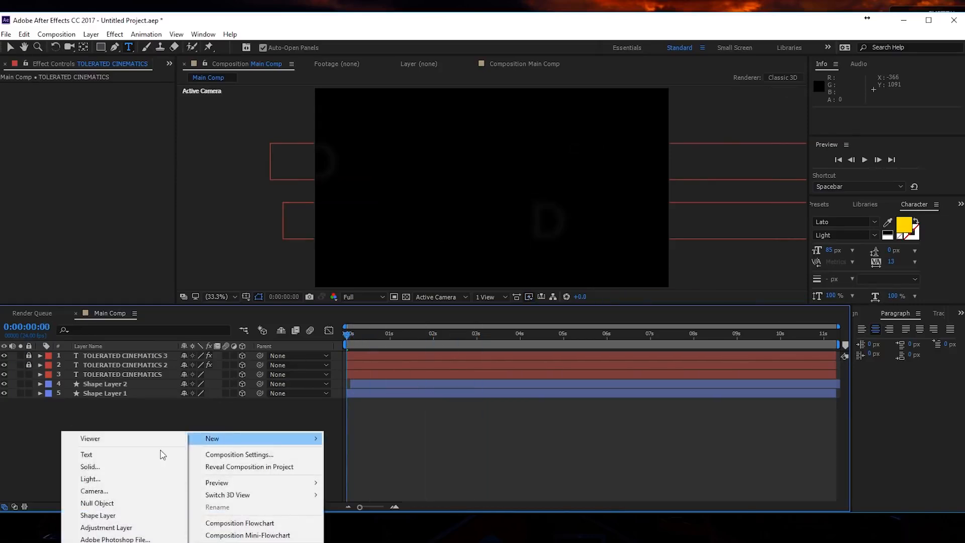
left_click(96, 490)
left_click(540, 169)
left_click(542, 169)
left_click(542, 169)
left_click(541, 246)
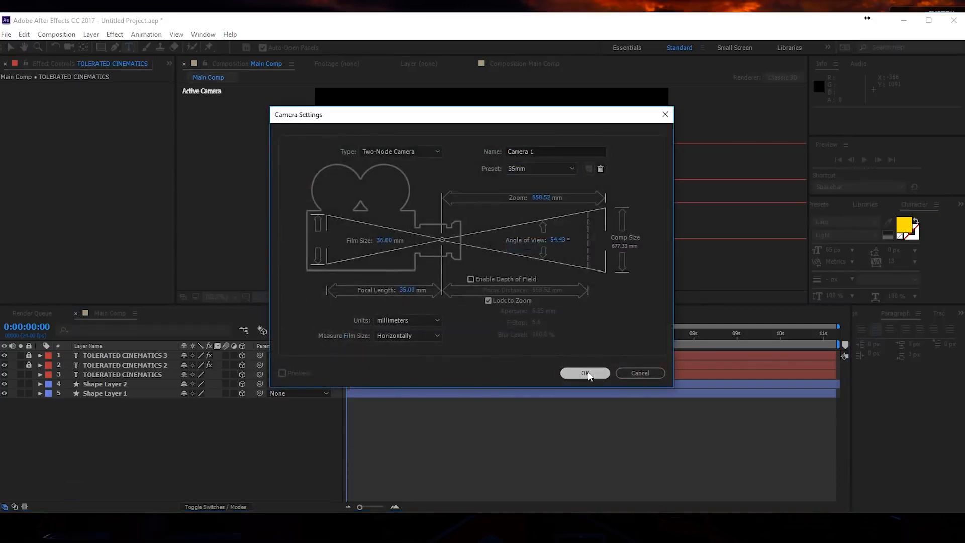
left_click(585, 372)
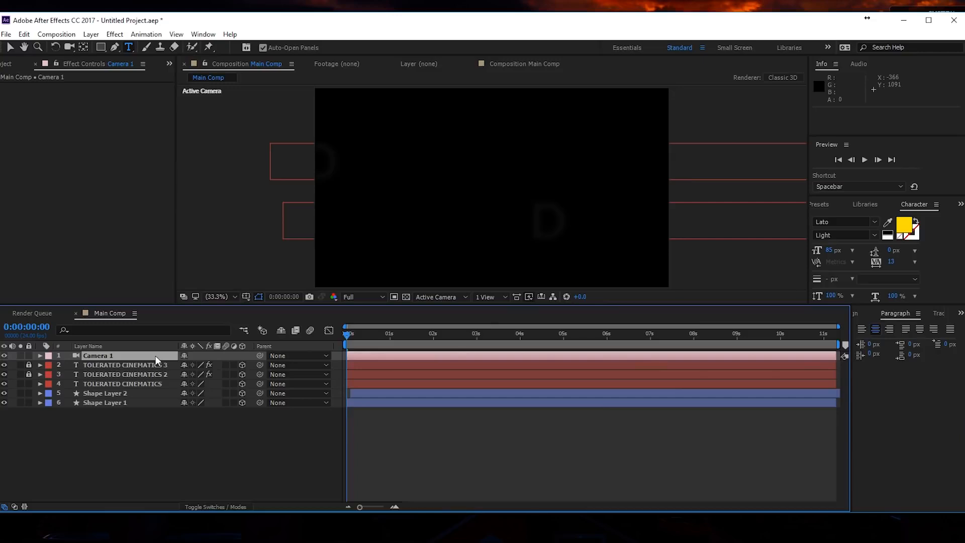
Add a Position keyframe to Camera 1 and place it at 0:00:03:00
key("End")
key("p")
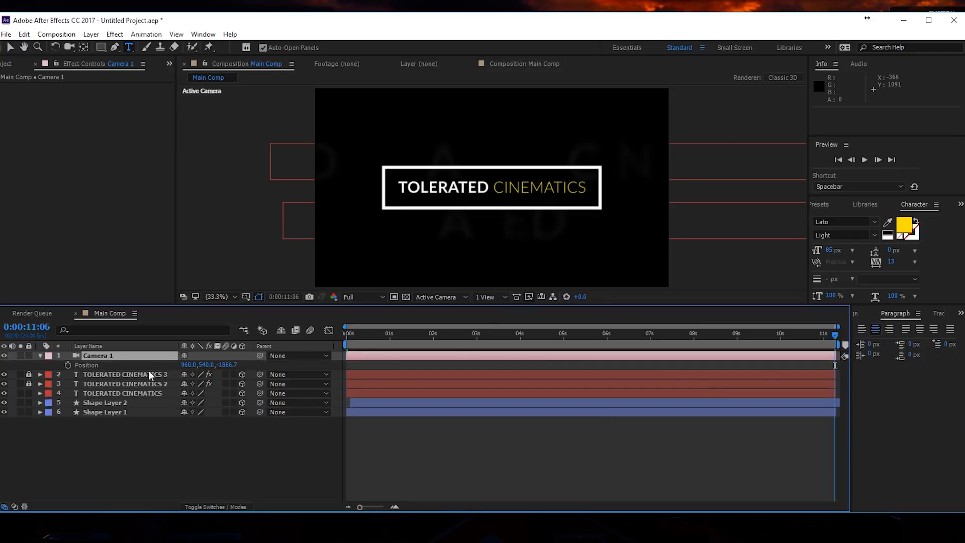
left_click(67, 366)
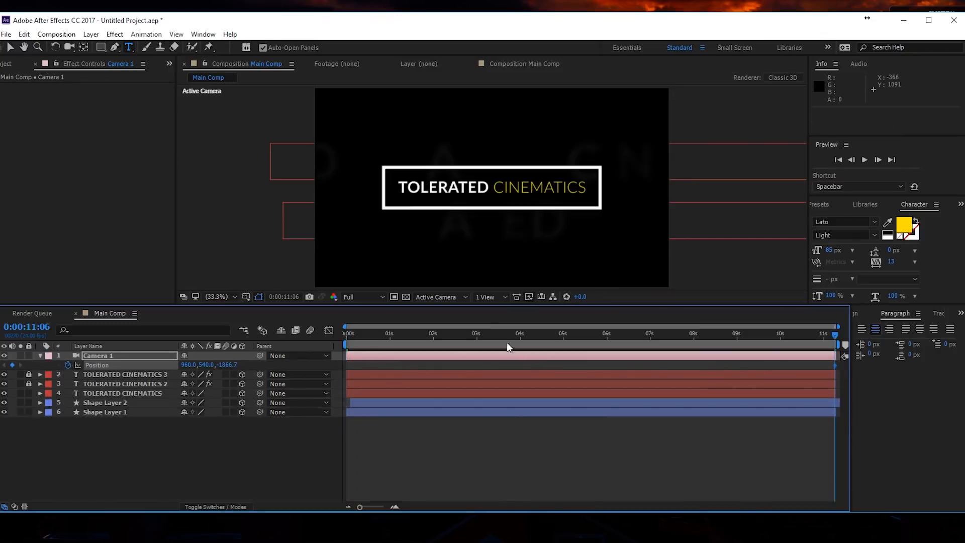
left_click_drag(834, 364, 522, 357)
Keyframe Camera 1's Z position at -76.7 at the start of the composition and scrub through the camera move
key("Home")
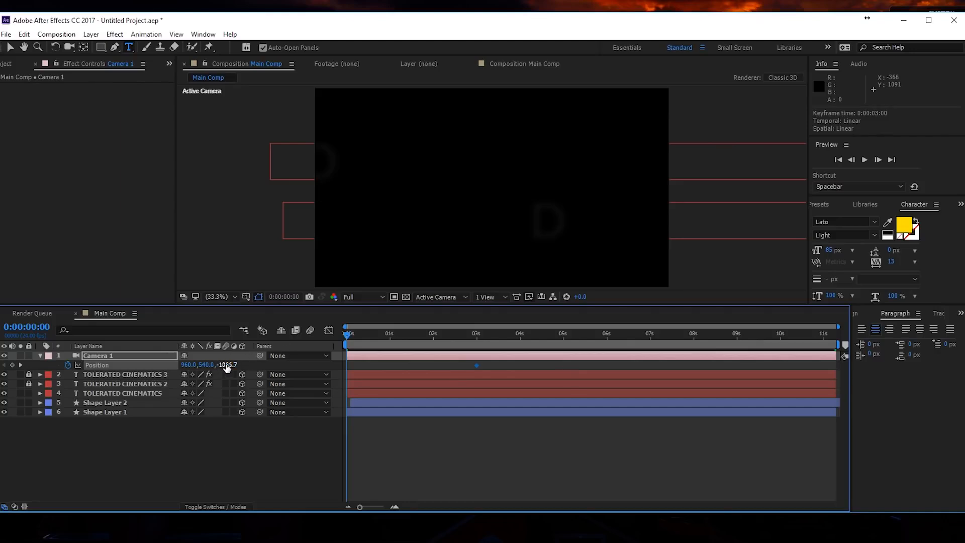
left_click_drag(227, 367, 202, 367)
left_click_drag(580, 331, 730, 332)
left_click_drag(352, 340, 391, 378)
left_click_drag(382, 336, 337, 341)
left_click_drag(223, 366, 358, 352)
left_click_drag(403, 355, 415, 356)
Show the speed graph of Camera 1's Position and ease the 3-second keyframe down to zero speed with a long influence
left_click(126, 362)
left_click(118, 357)
left_click(102, 365)
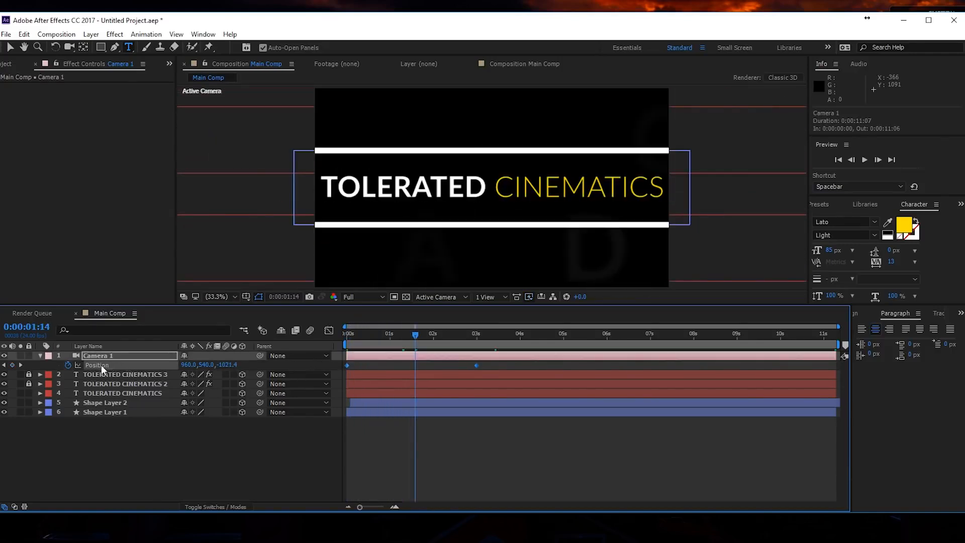
left_click(328, 330)
right_click(378, 400)
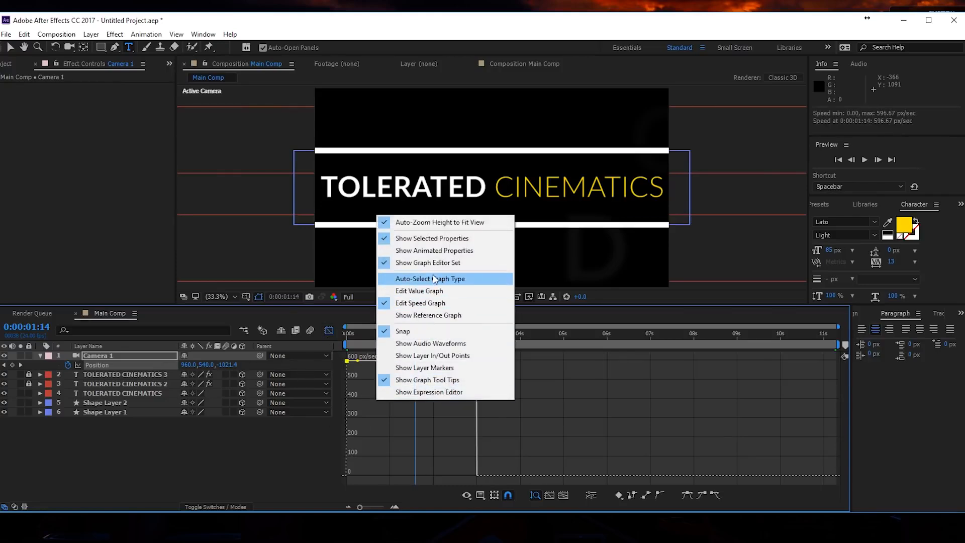
left_click(438, 432)
left_click(476, 361)
left_click_drag(475, 361, 424, 477)
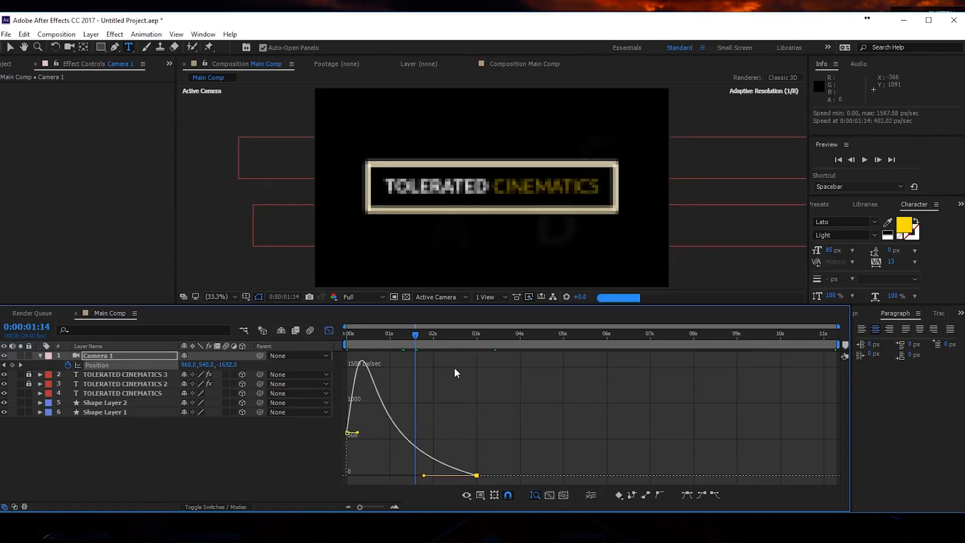
left_click_drag(465, 336, 472, 348)
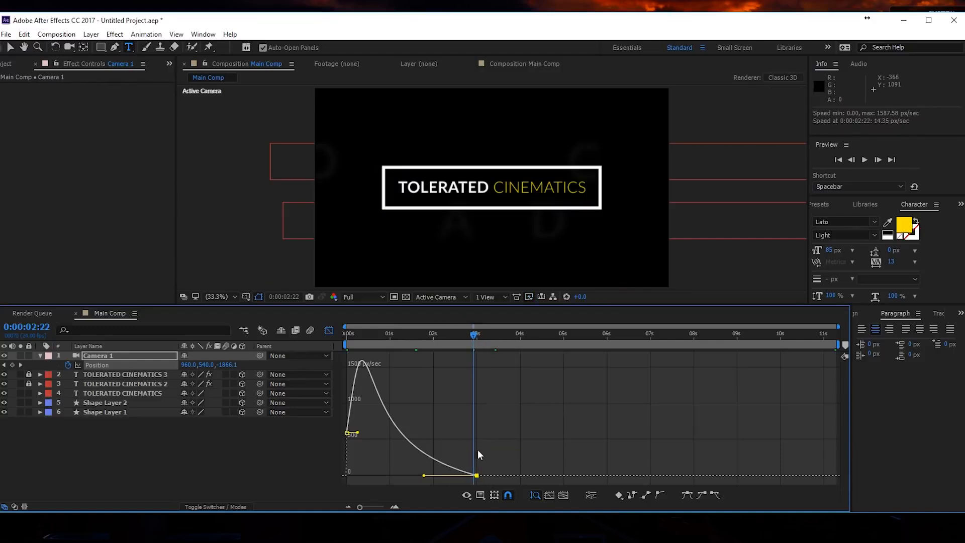
Lengthen the ease into the final camera keyframe so the speed peaks sharply near the beginning
left_click_drag(472, 345, 476, 429)
left_click(414, 475)
left_click_drag(494, 465, 367, 449)
Preview the eased camera move with the title animation and check a frame at 0:00:02:11
key("space")
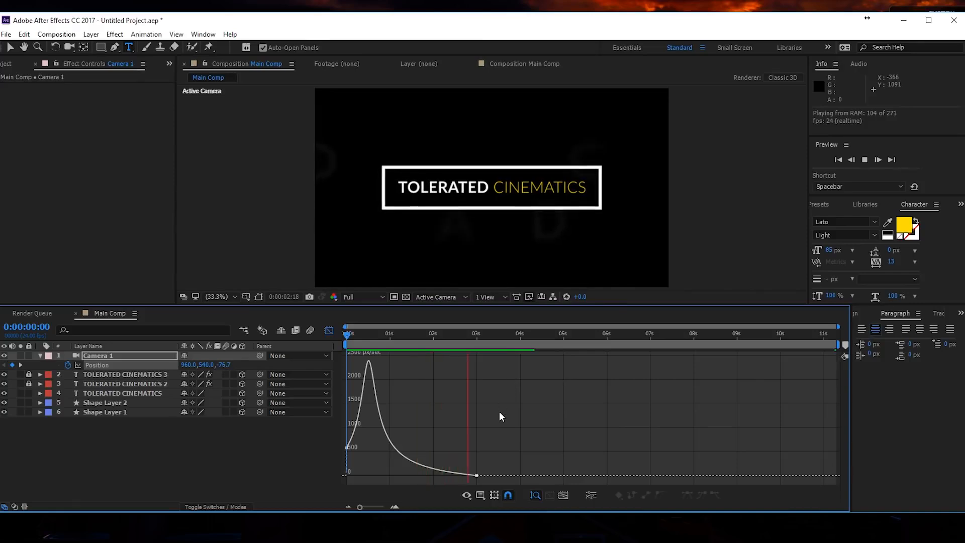
key("space")
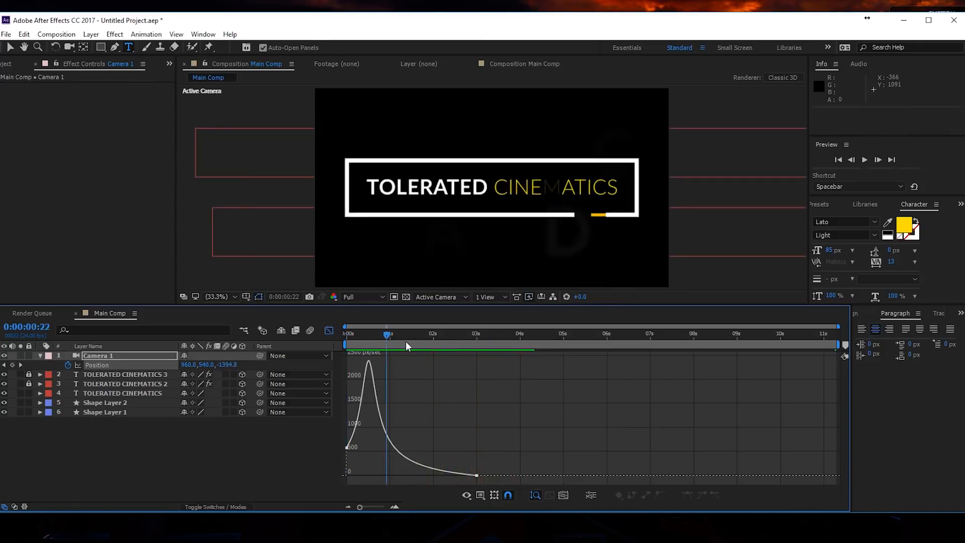
key("space")
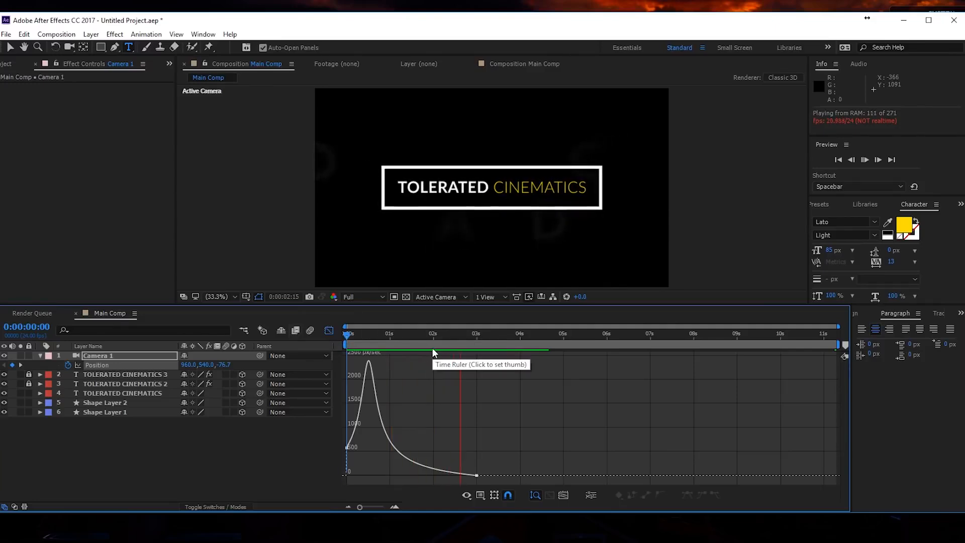
left_click(454, 336)
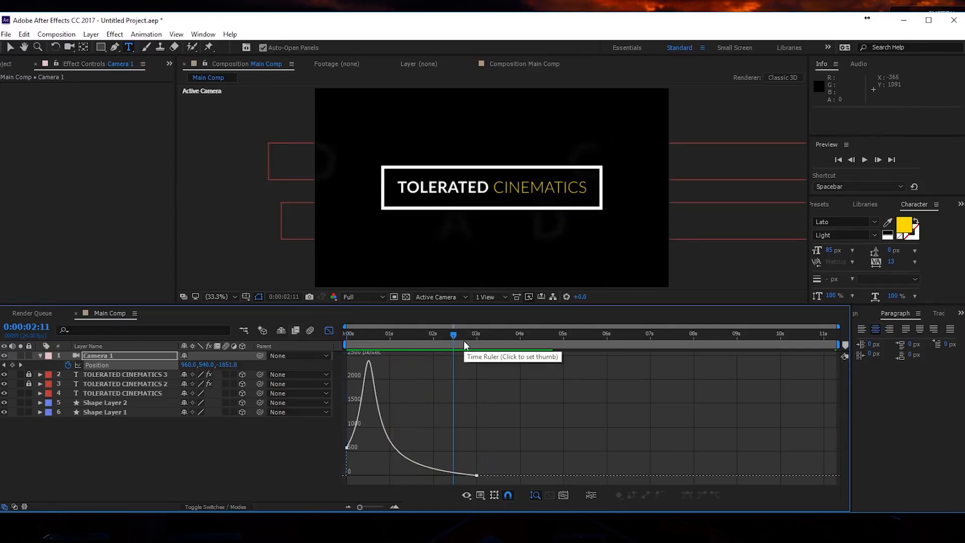